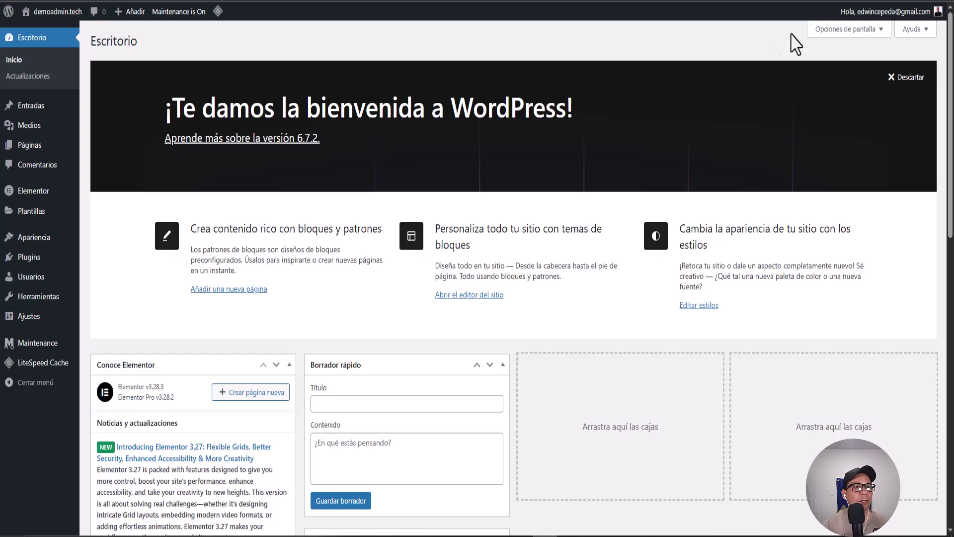
# - Upload, install and activate the Royal Elementor Addons Pro 1.5.8 plugin from its zip file in Descargas
pyautogui.click(28, 263)
pyautogui.click(158, 44)
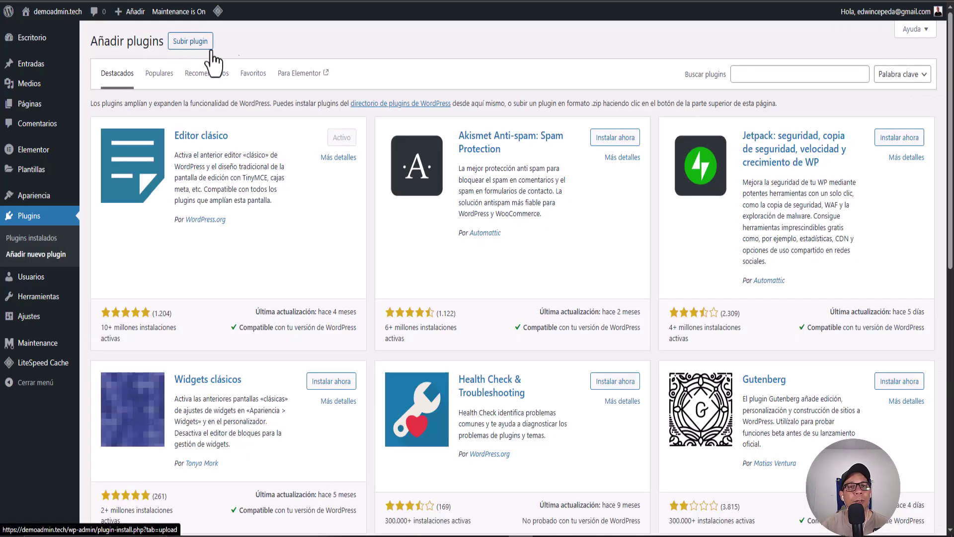
pyautogui.click(191, 41)
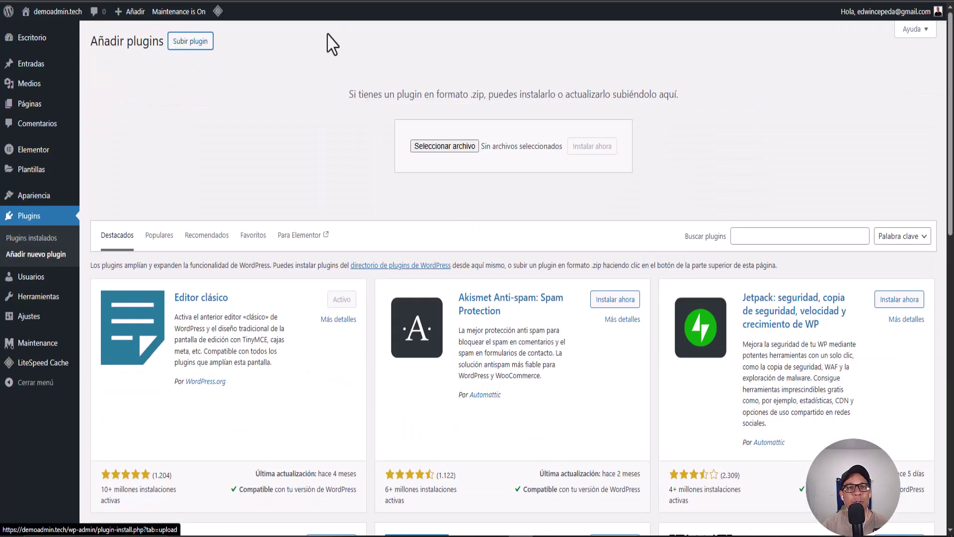
pyautogui.click(435, 149)
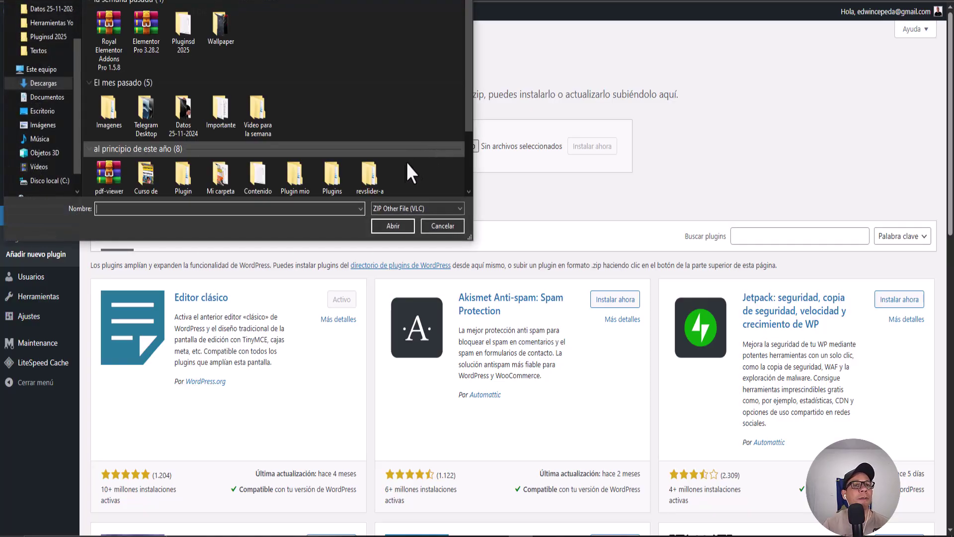
pyautogui.click(112, 41)
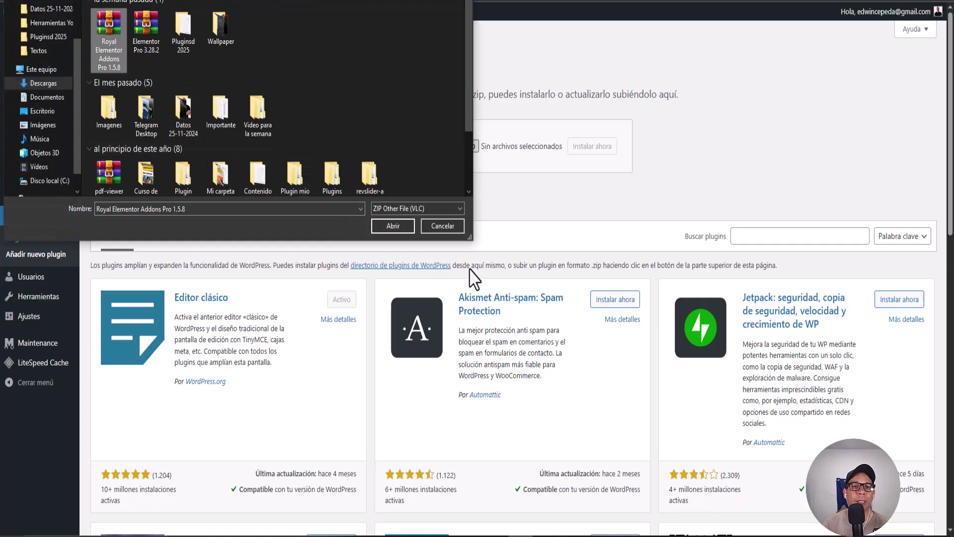
pyautogui.press('Return')
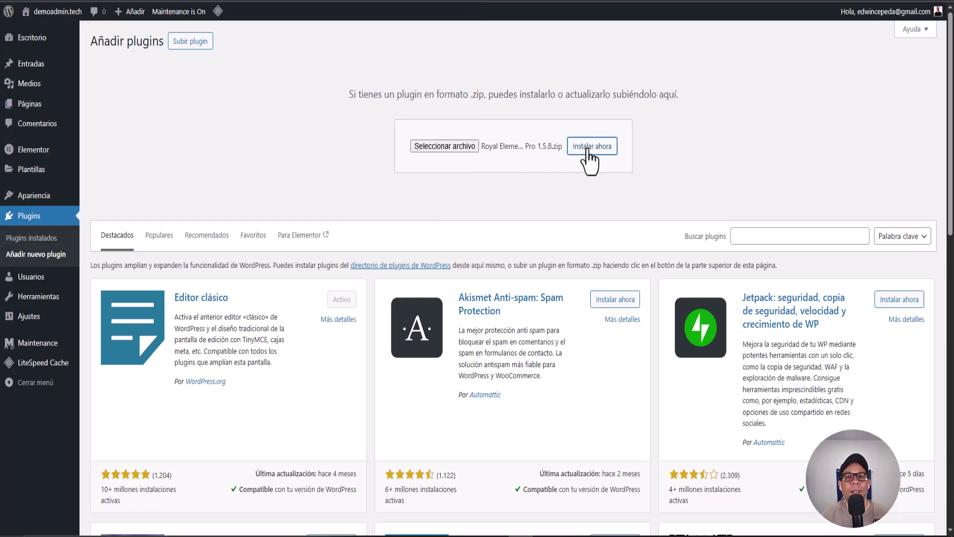
pyautogui.click(588, 149)
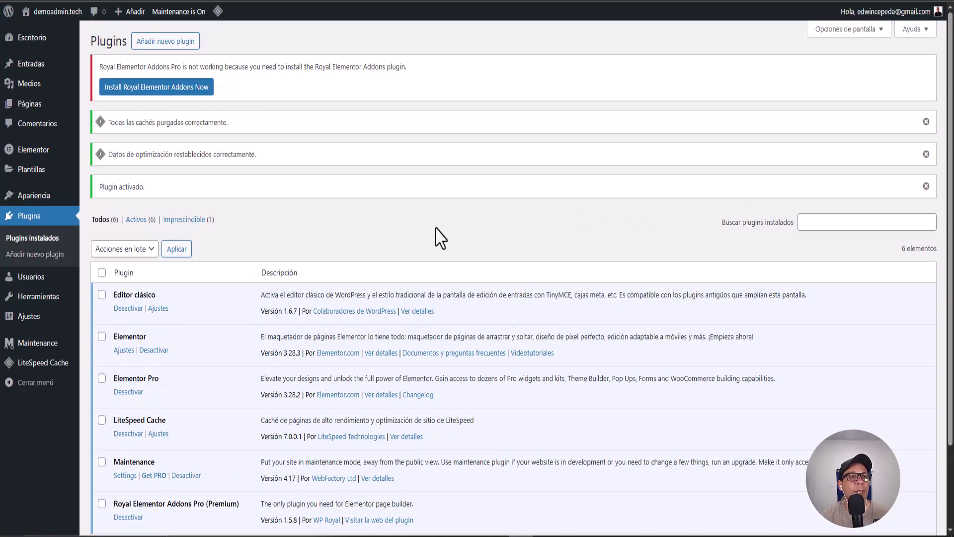
# - Install and activate the base Royal Elementor Addons plugin that the Pro version requires
pyautogui.scroll(-1, 197, 360)
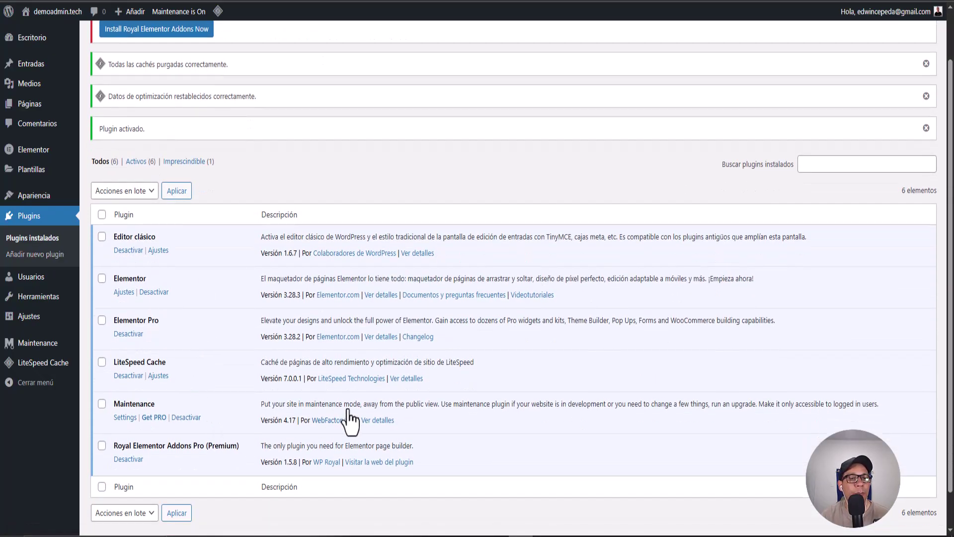
pyautogui.scroll(1, 351, 420)
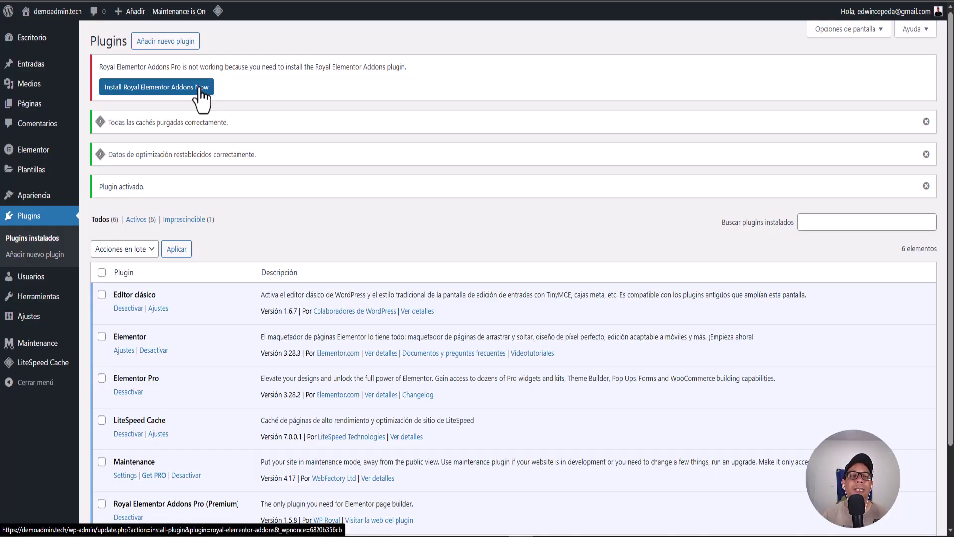
pyautogui.click(158, 87)
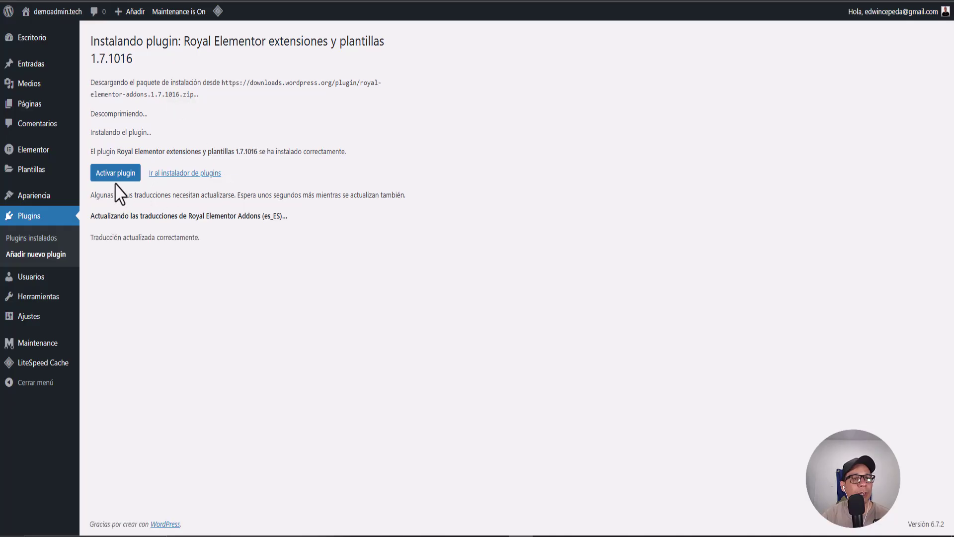
pyautogui.click(114, 182)
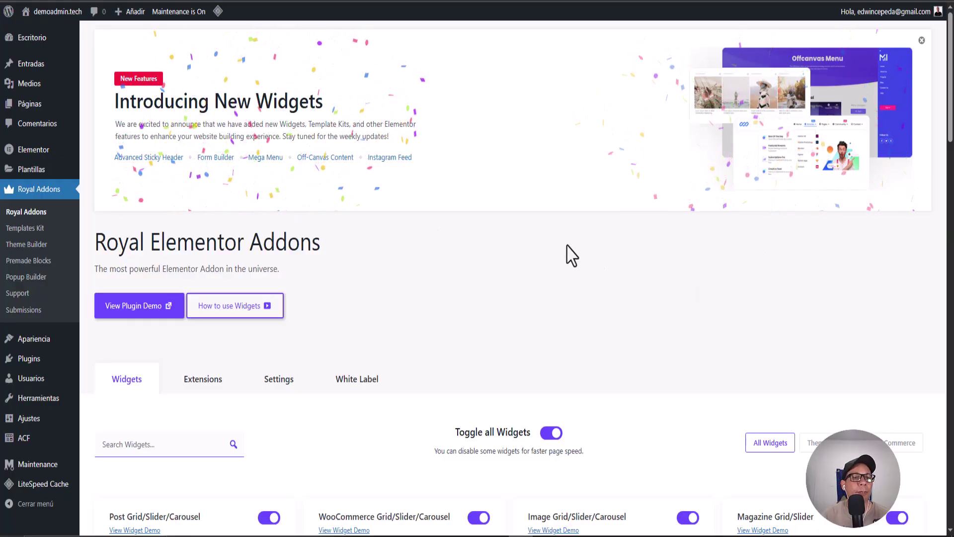
# - Look through the Royal Addons widget list, including the Theme Builder and WooCommerce Builder widgets
pyautogui.scroll(-6, 561, 251)
pyautogui.scroll(-1, 452, 244)
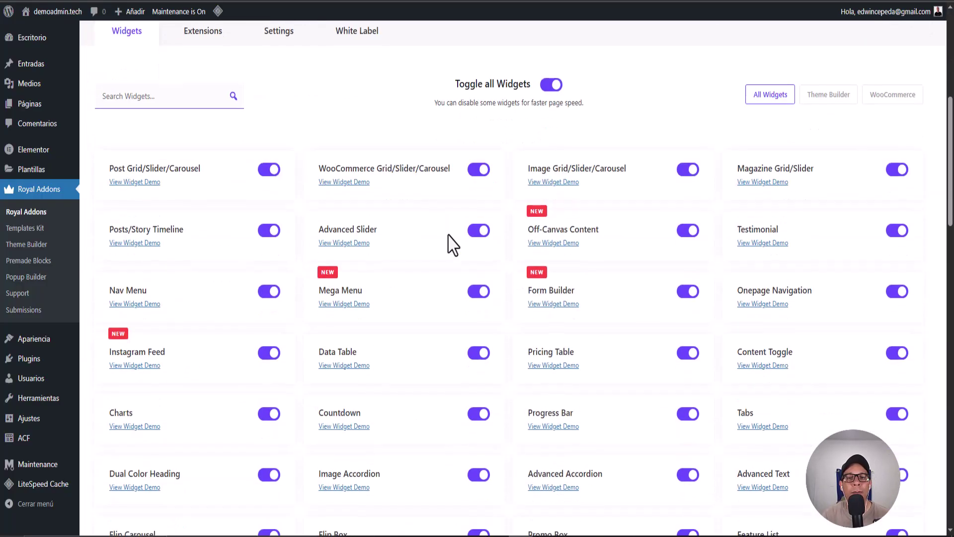
pyautogui.scroll(-7, 452, 244)
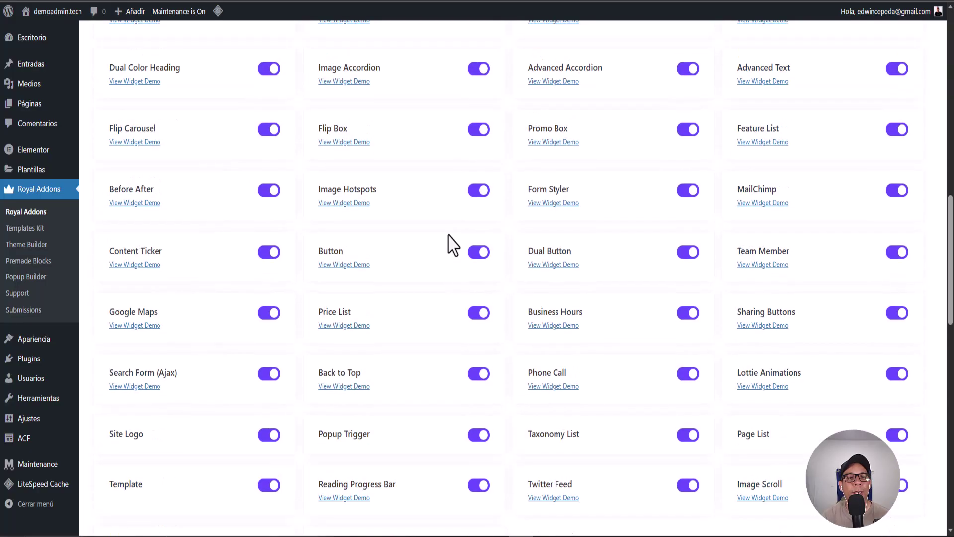
pyautogui.scroll(6, 452, 245)
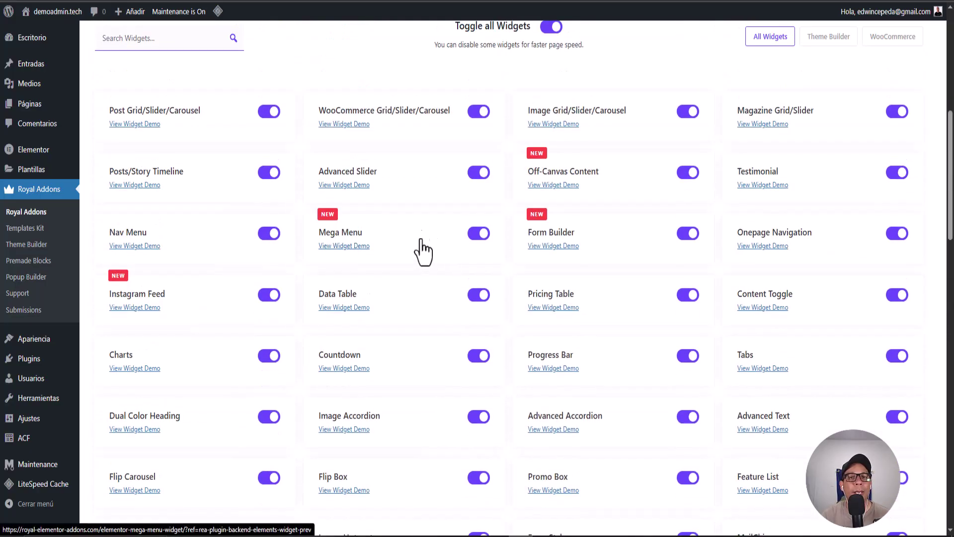
pyautogui.scroll(-5, 649, 251)
pyautogui.scroll(-10, 646, 261)
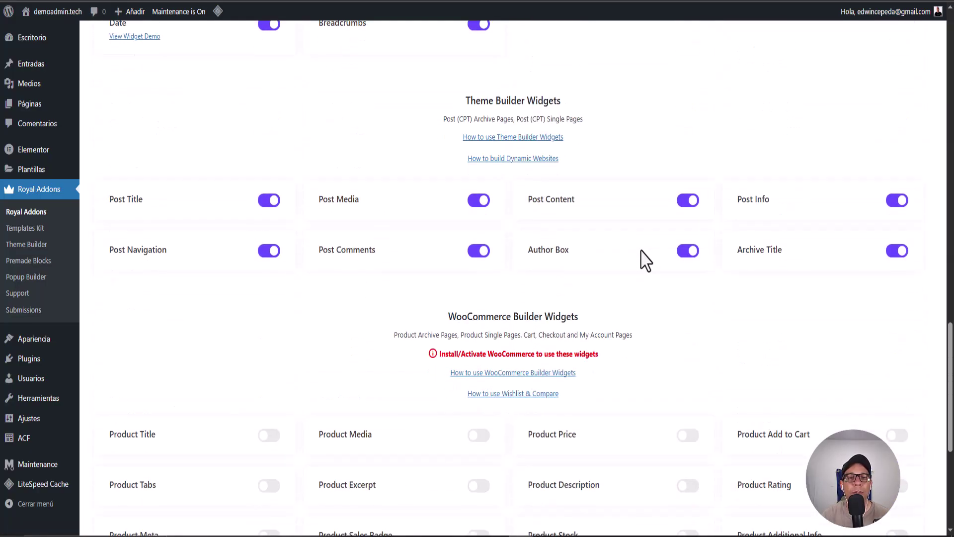
pyautogui.scroll(-3, 645, 261)
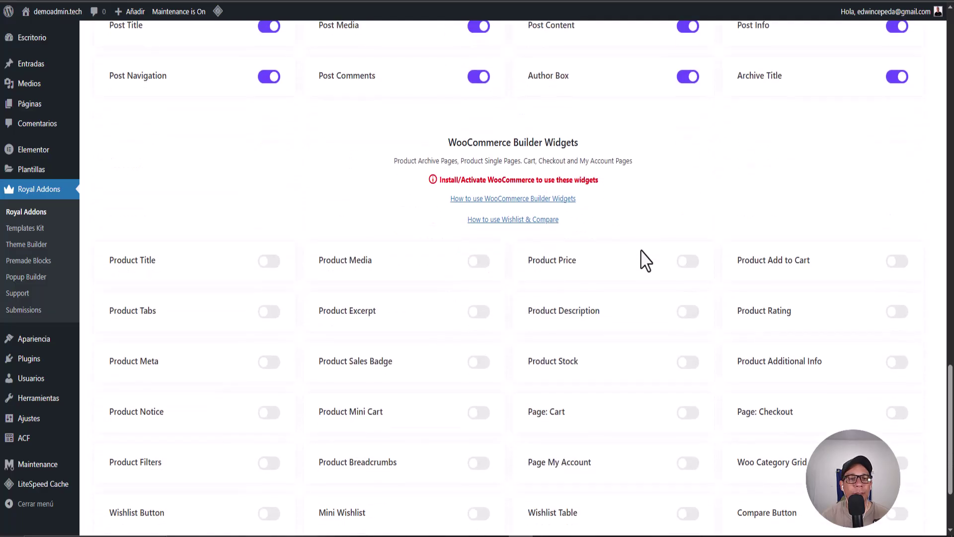
pyautogui.scroll(-2, 646, 260)
pyautogui.scroll(2, 646, 261)
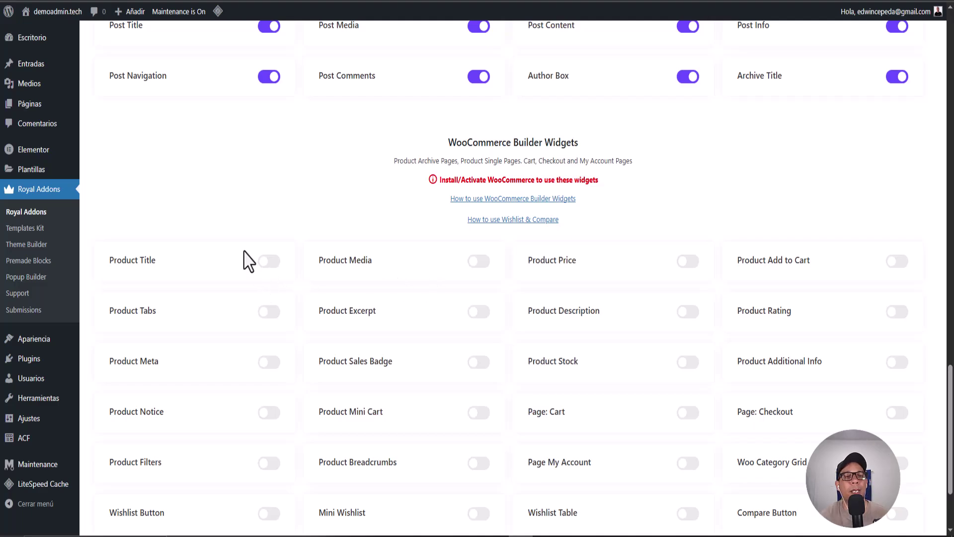
pyautogui.scroll(-2, 337, 309)
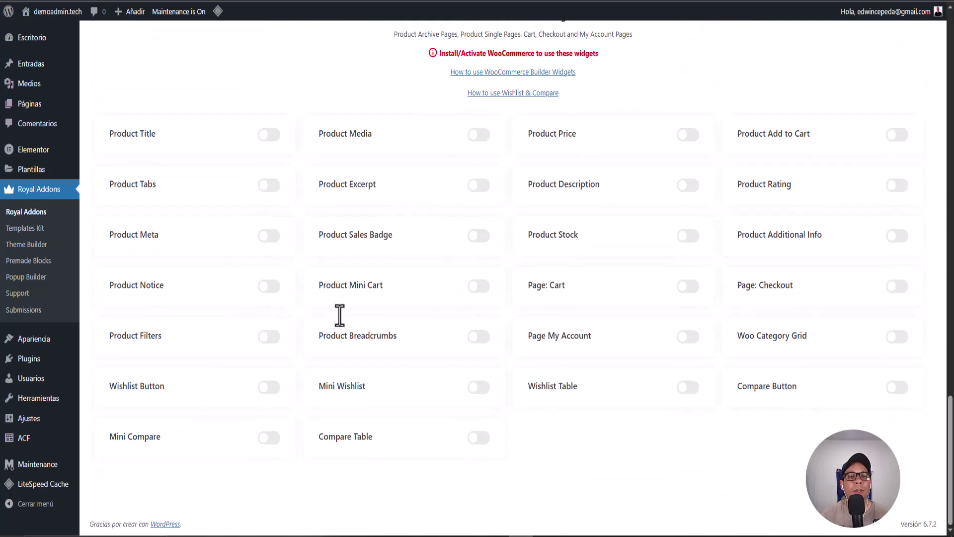
pyautogui.scroll(5, 339, 316)
pyautogui.scroll(2, 340, 316)
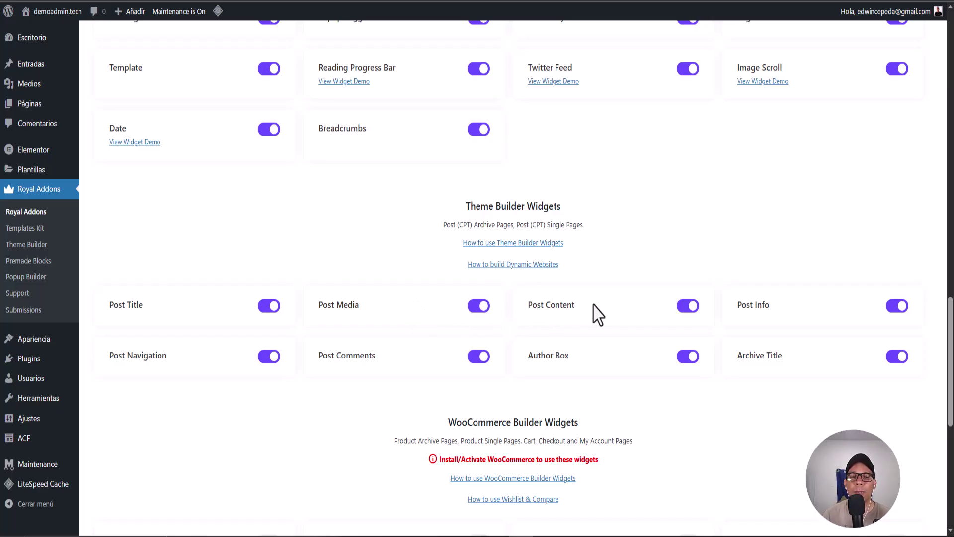
pyautogui.scroll(-1, 463, 389)
pyautogui.scroll(-5, 462, 389)
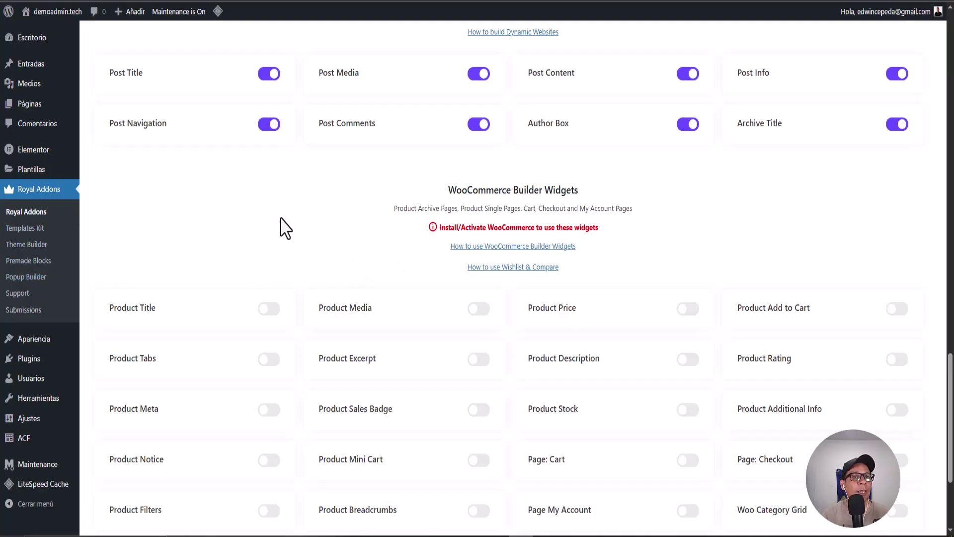
pyautogui.scroll(8, 283, 226)
pyautogui.scroll(20, 281, 222)
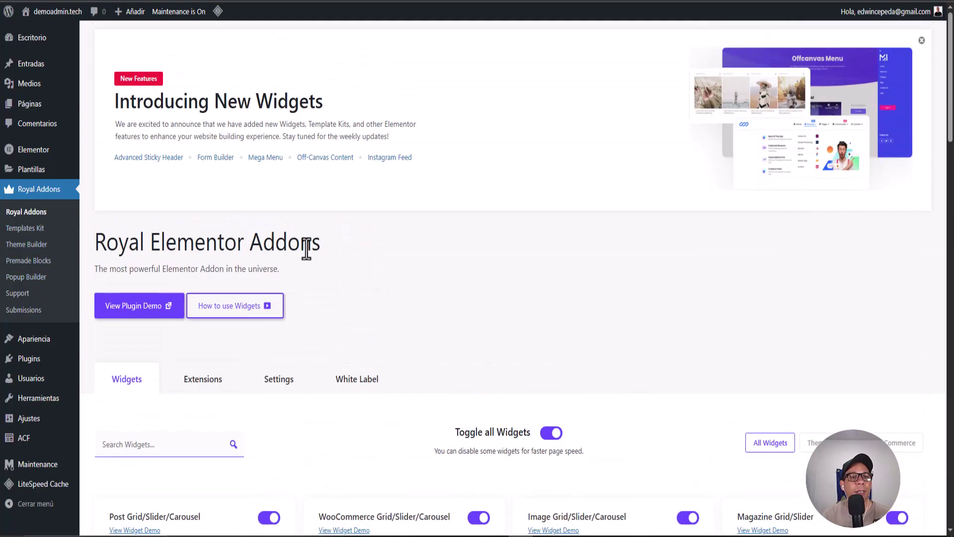
# - Examine the extensions that Royal Elementor Addons offers
pyautogui.scroll(-3, 201, 409)
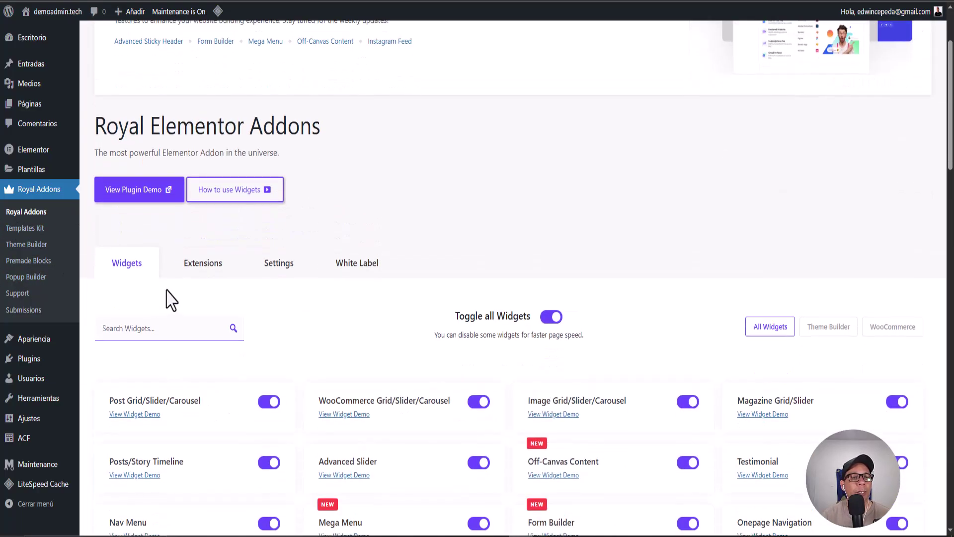
pyautogui.click(201, 271)
pyautogui.scroll(-3, 440, 249)
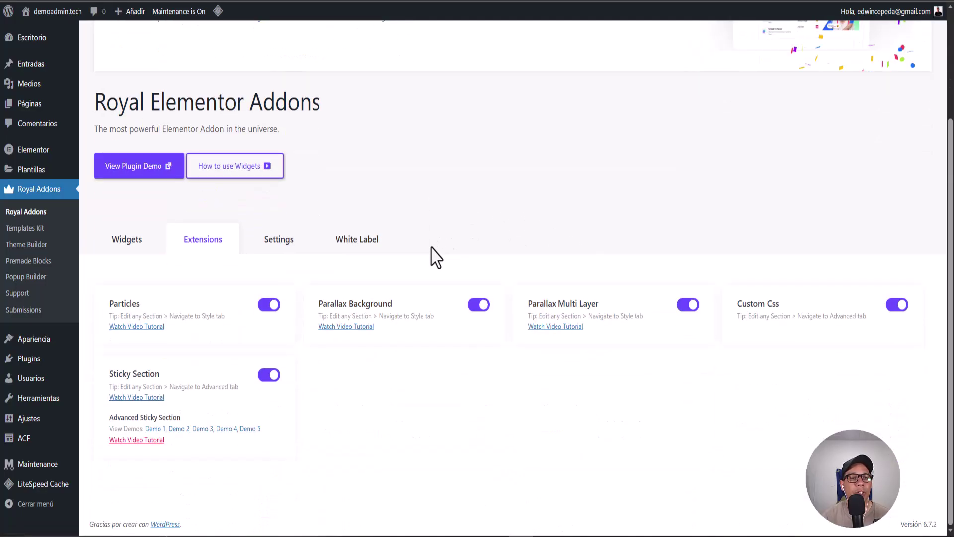
# - Review the Royal Addons settings, from General, Optimizers and WooCommerce through Metabox, Integrations and Lightbox
pyautogui.click(282, 240)
pyautogui.scroll(-2, 537, 253)
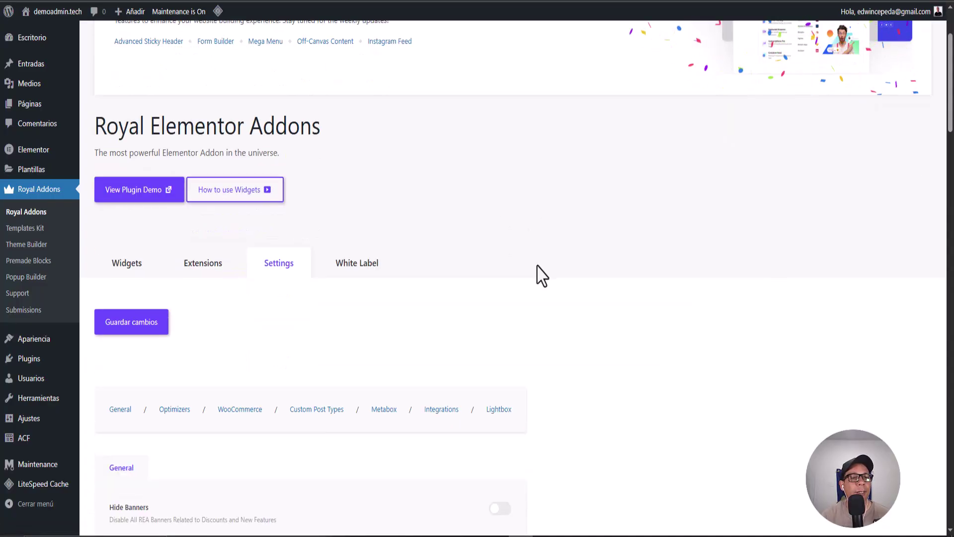
pyautogui.scroll(-6, 541, 276)
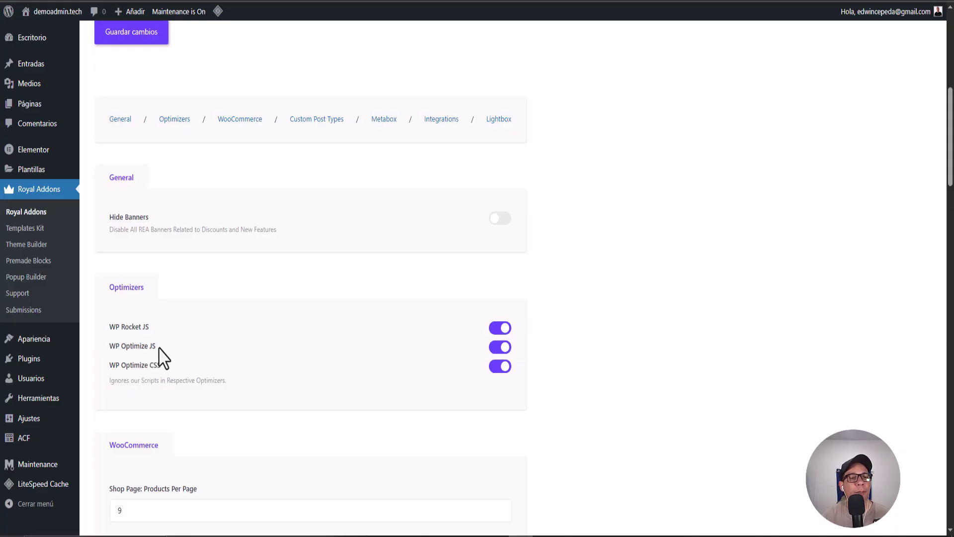
pyautogui.moveTo(156, 348); pyautogui.dragTo(149, 346)
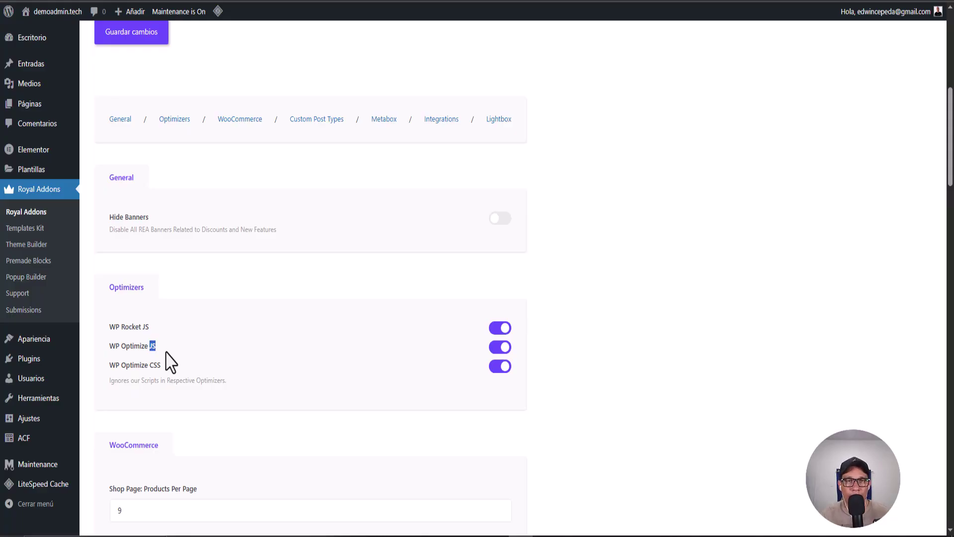
pyautogui.scroll(-3, 169, 361)
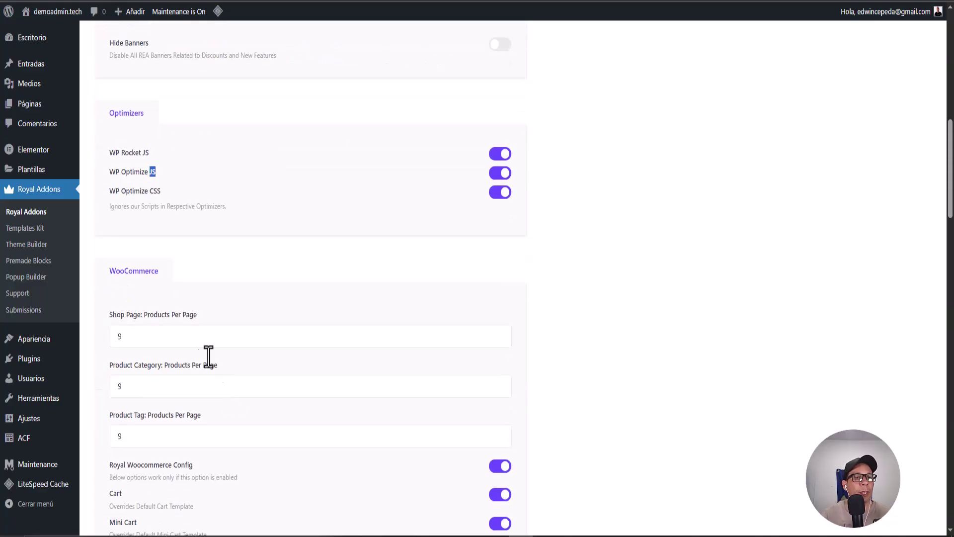
pyautogui.scroll(-10, 368, 361)
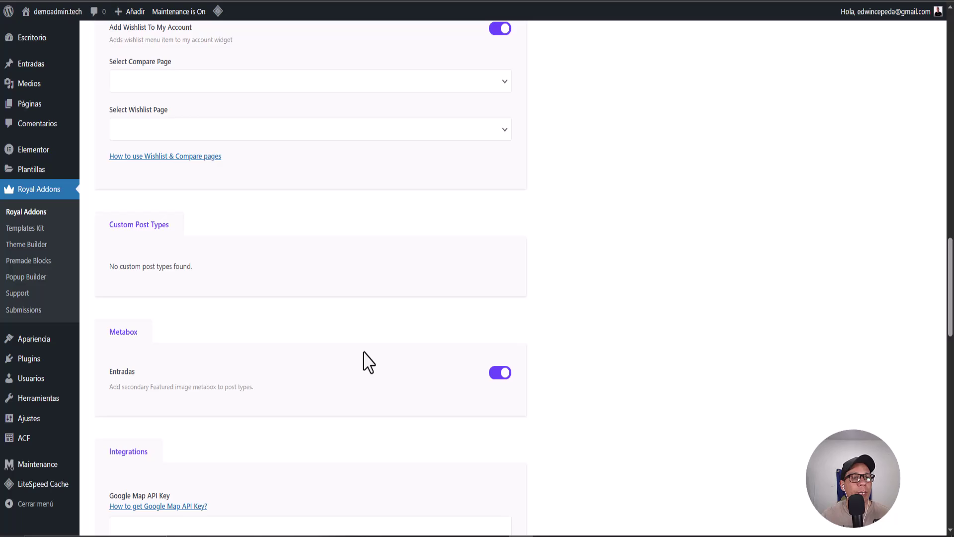
pyautogui.scroll(-6, 283, 336)
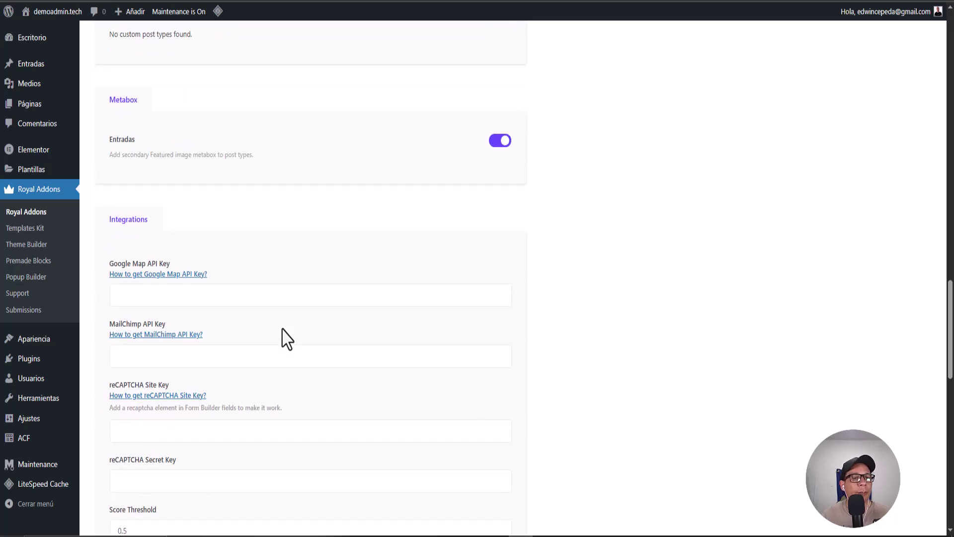
pyautogui.scroll(1, 239, 279)
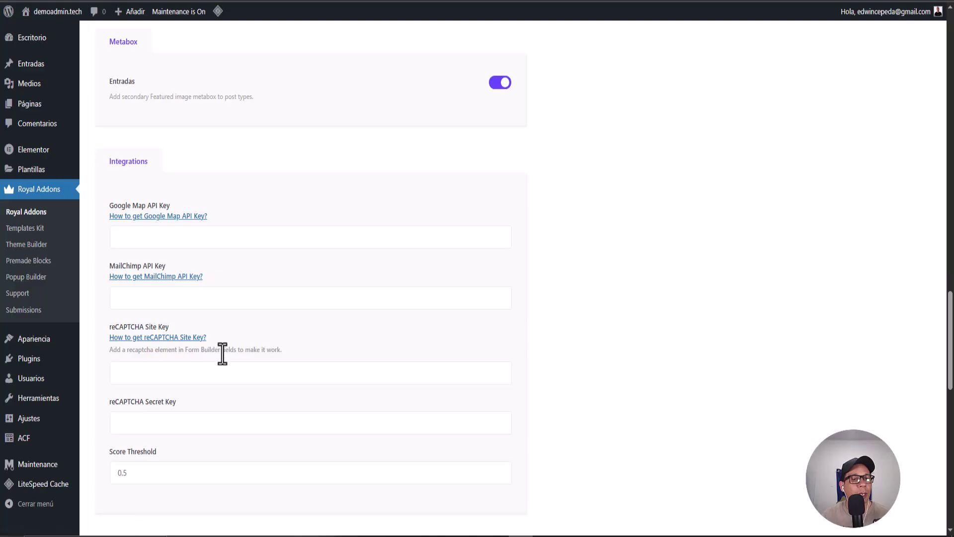
pyautogui.scroll(-2, 222, 354)
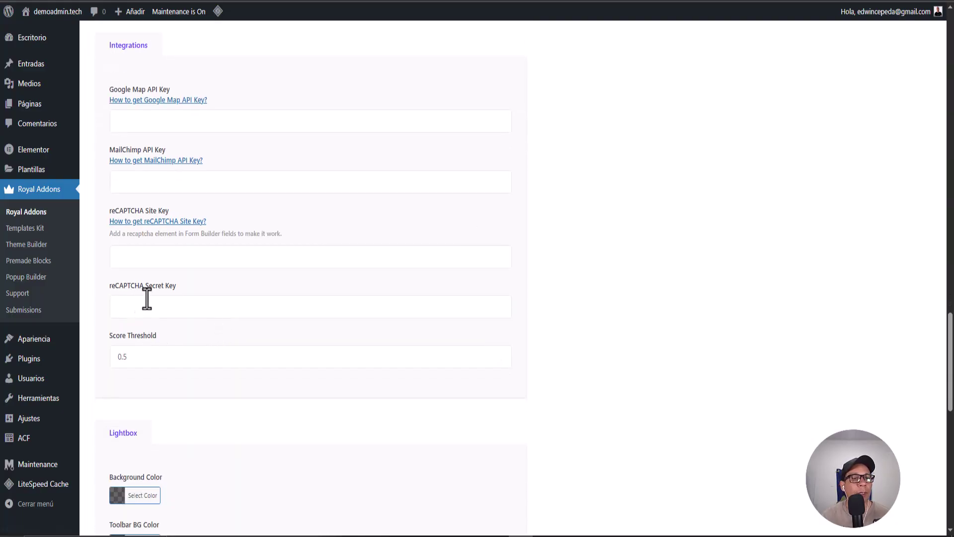
pyautogui.scroll(-7, 215, 309)
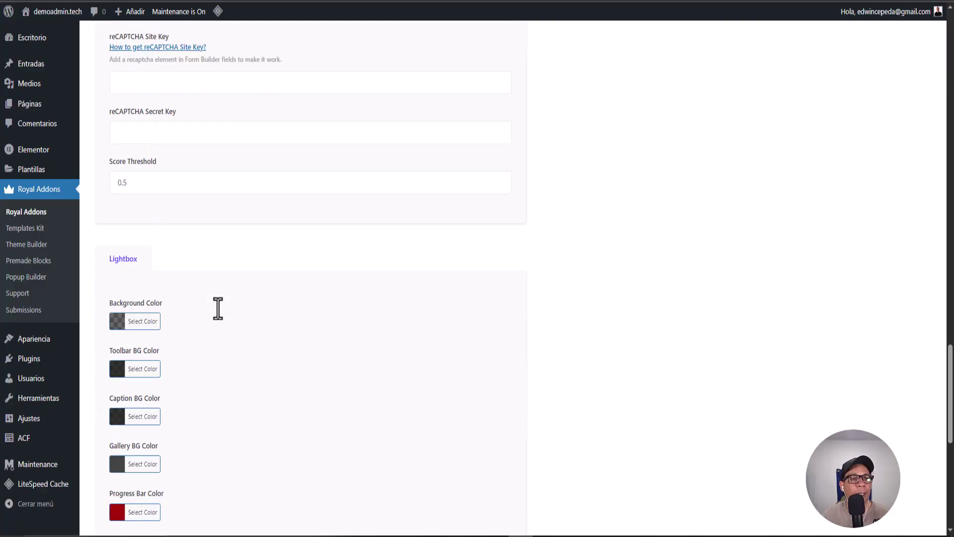
pyautogui.scroll(-5, 154, 318)
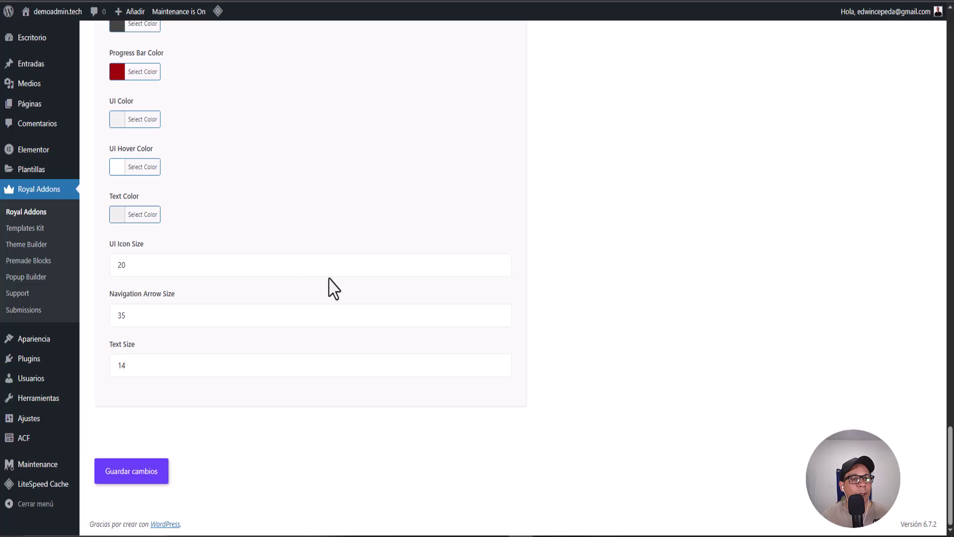
pyautogui.scroll(1, 183, 189)
pyautogui.scroll(3, 186, 192)
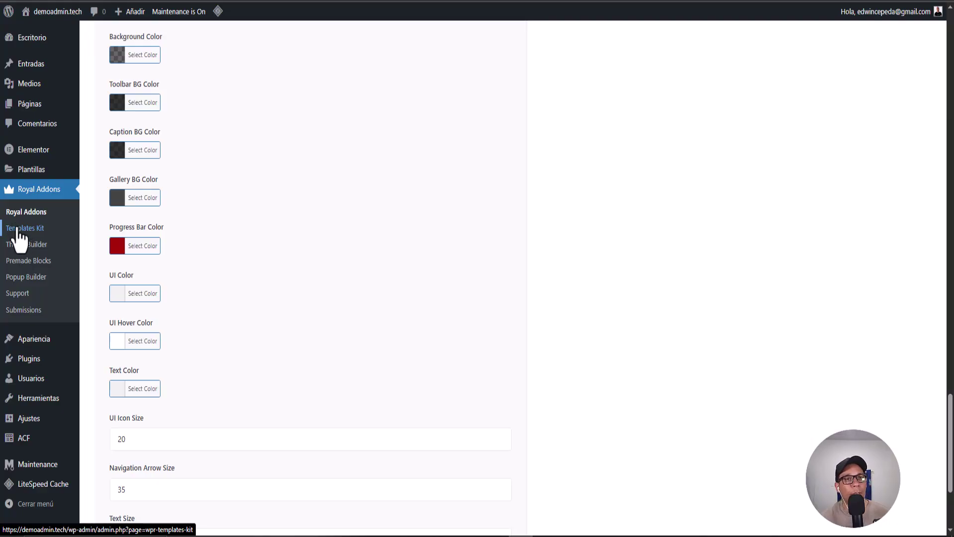
# - Open the Royal Addons Templates Kit library and look through the available website template kits
pyautogui.click(18, 229)
pyautogui.scroll(-1, 514, 206)
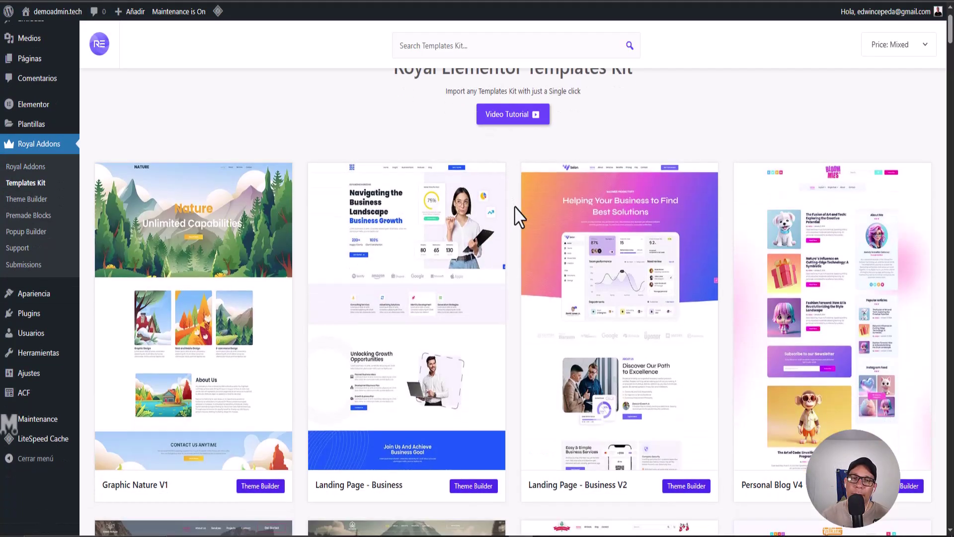
pyautogui.scroll(-5, 514, 207)
pyautogui.scroll(-5, 515, 207)
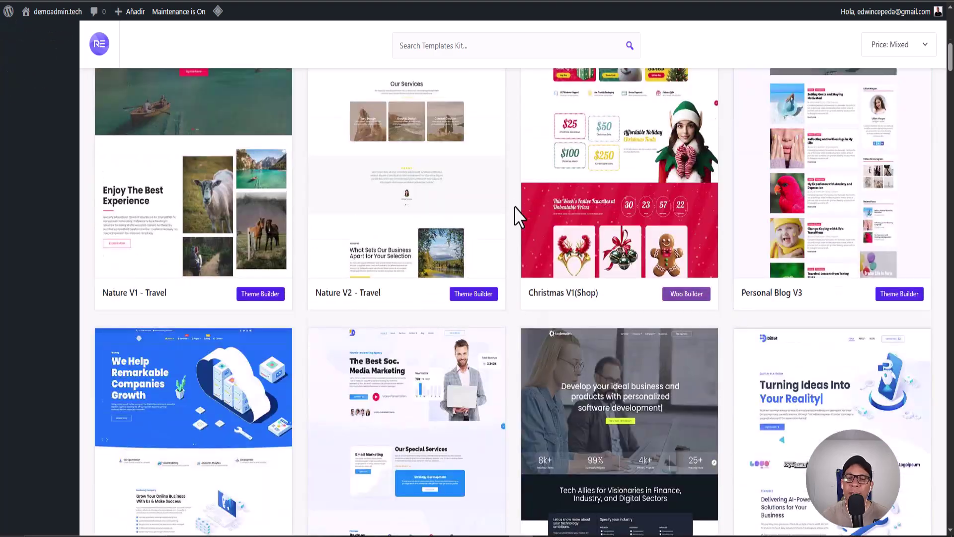
pyautogui.scroll(-5, 514, 207)
pyautogui.scroll(-14, 514, 207)
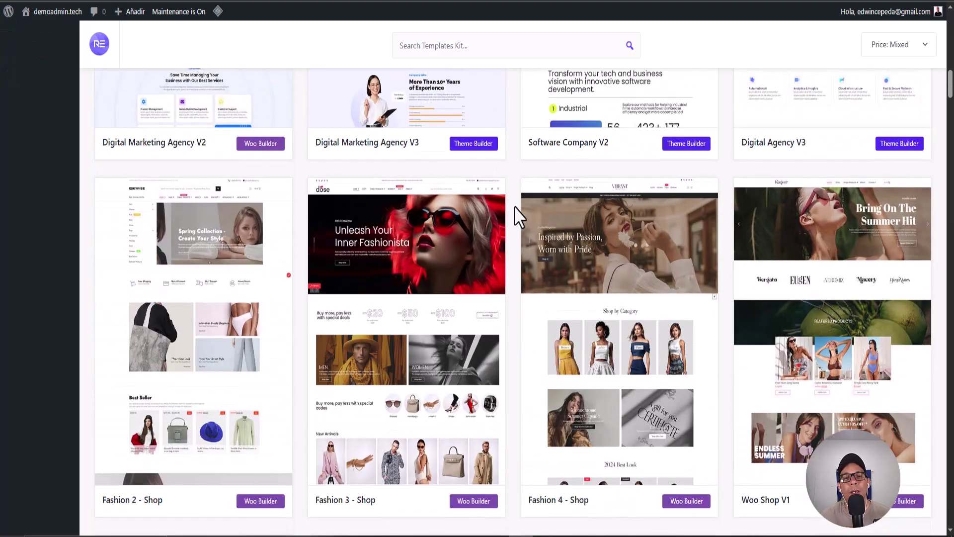
pyautogui.scroll(-9, 515, 205)
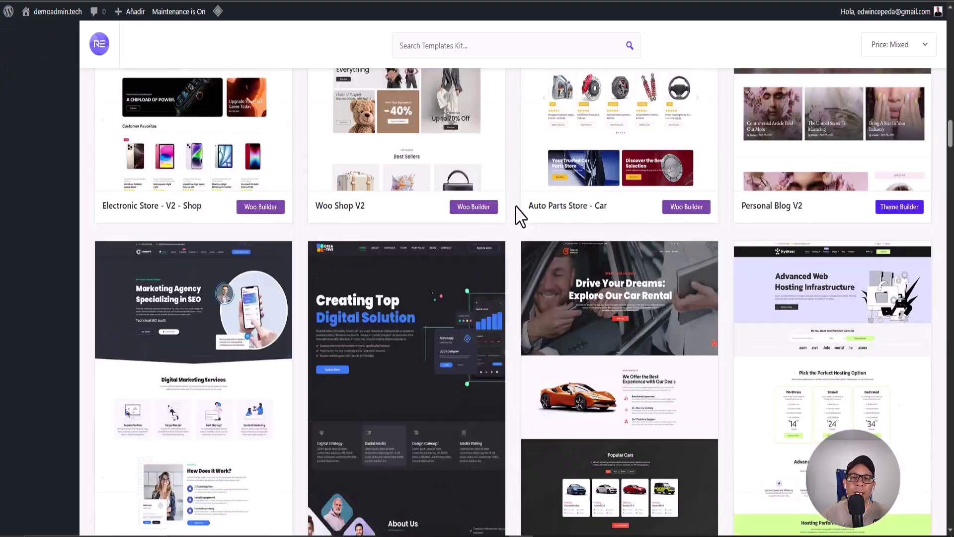
pyautogui.scroll(-10, 514, 215)
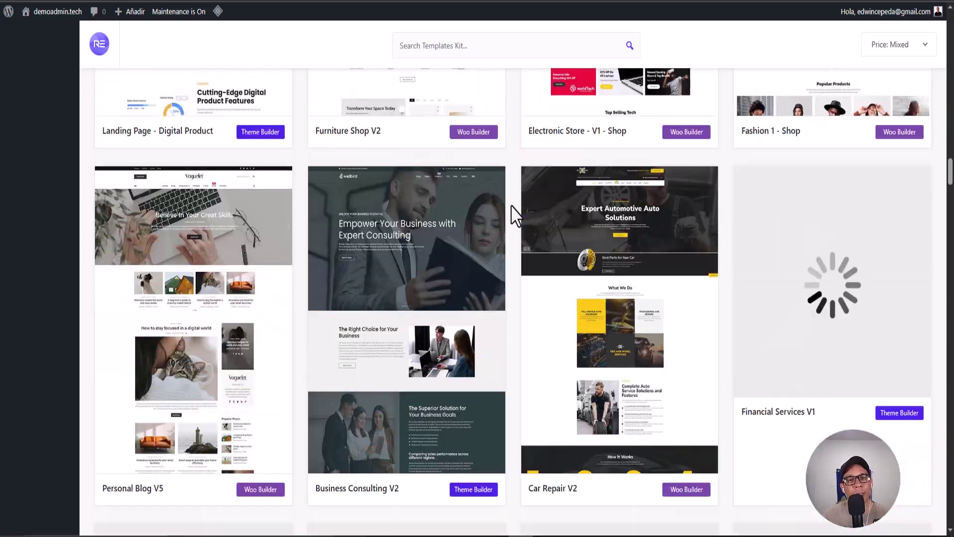
pyautogui.scroll(-7, 516, 214)
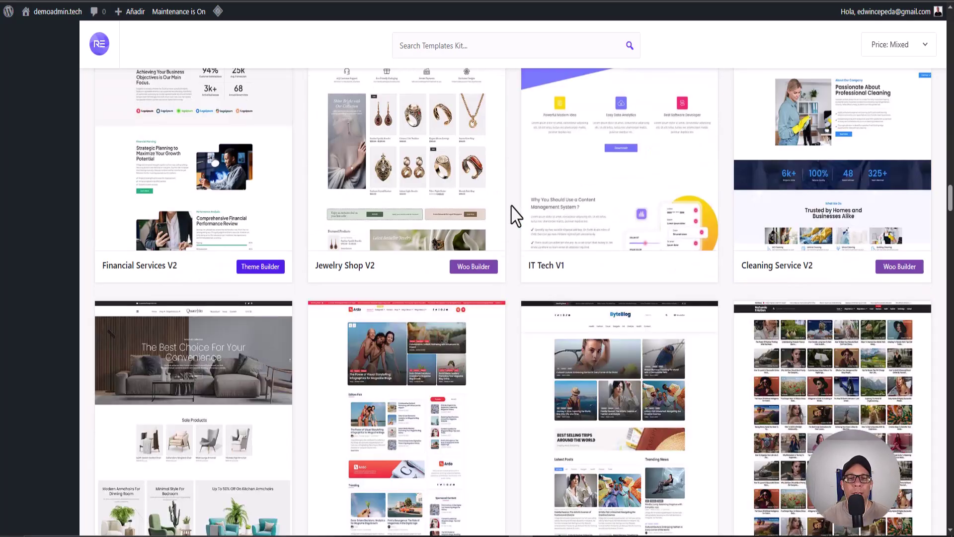
pyautogui.scroll(-5, 515, 215)
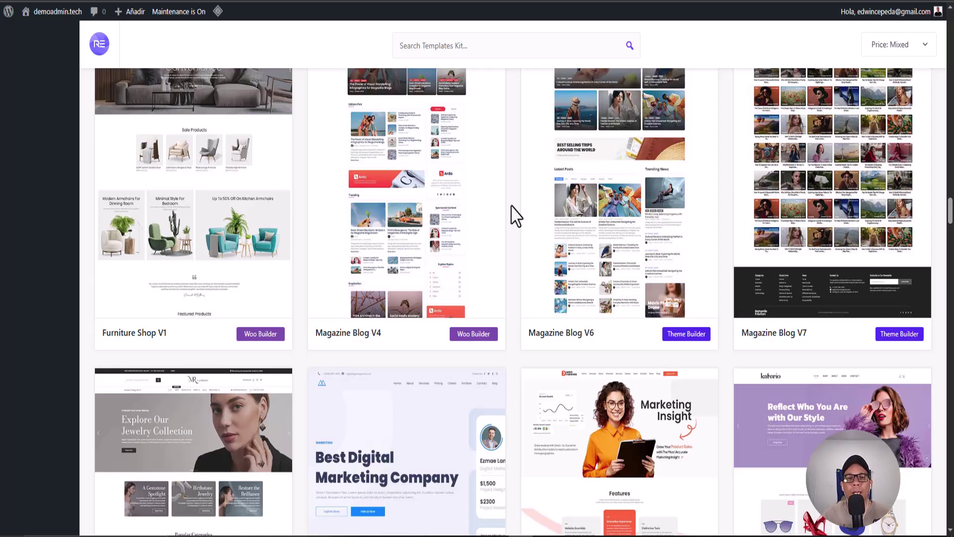
pyautogui.scroll(-12, 515, 215)
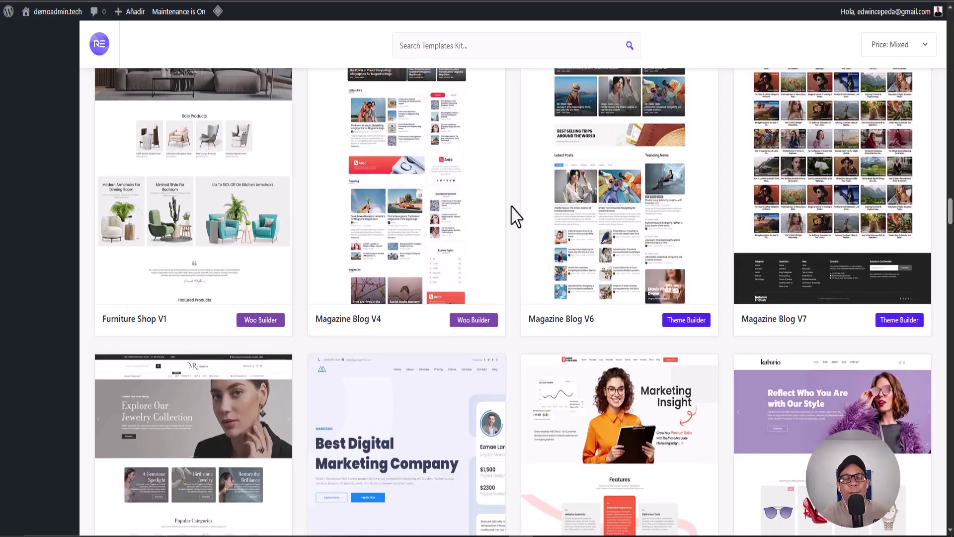
pyautogui.scroll(-15, 515, 214)
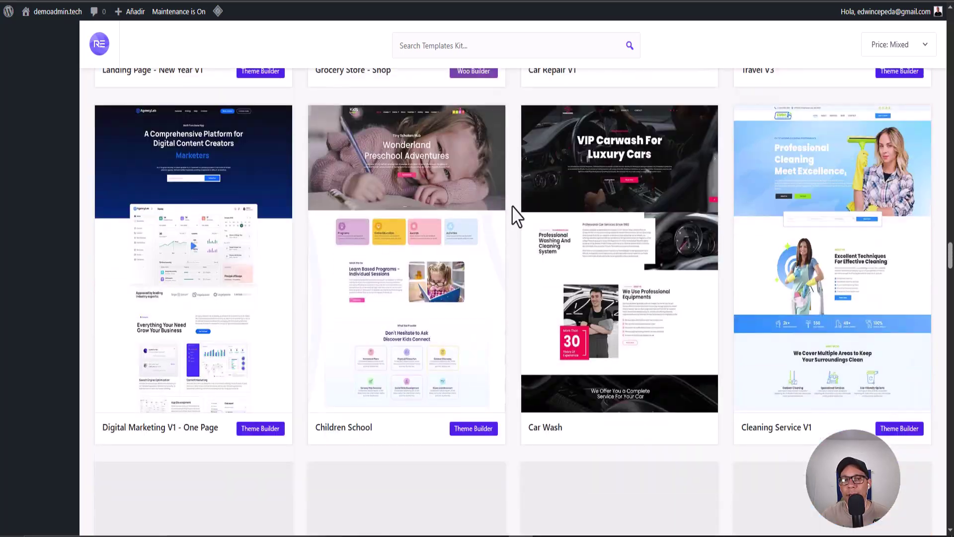
pyautogui.scroll(-6, 515, 215)
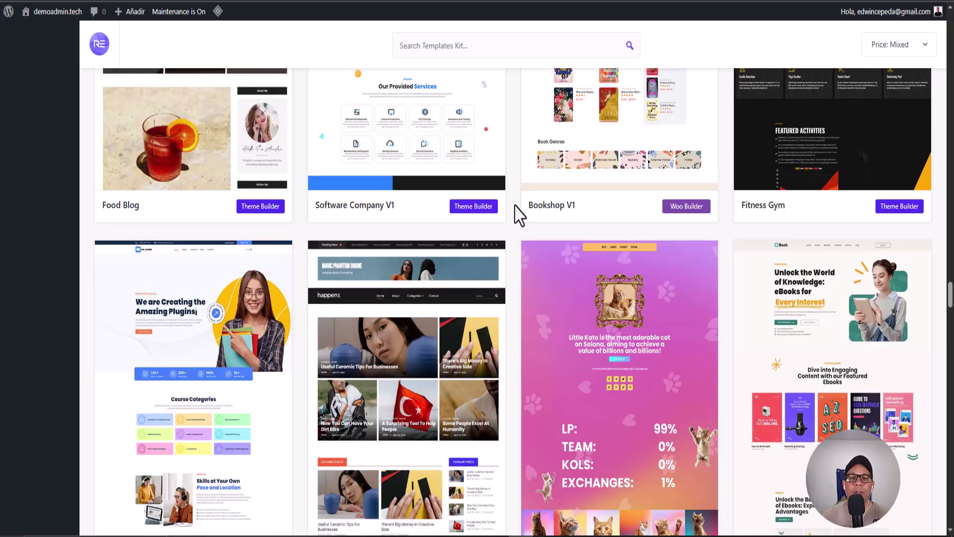
pyautogui.scroll(-8, 514, 218)
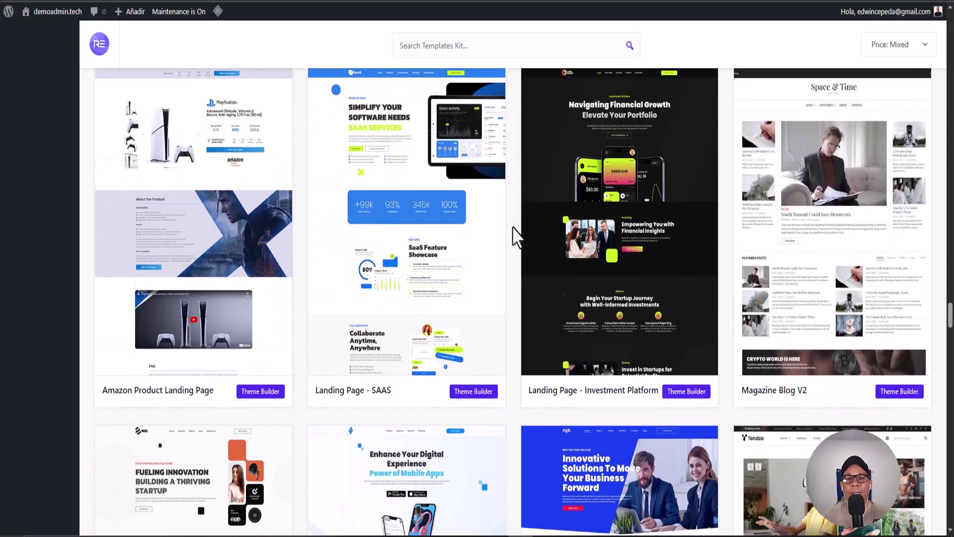
pyautogui.scroll(-12, 514, 228)
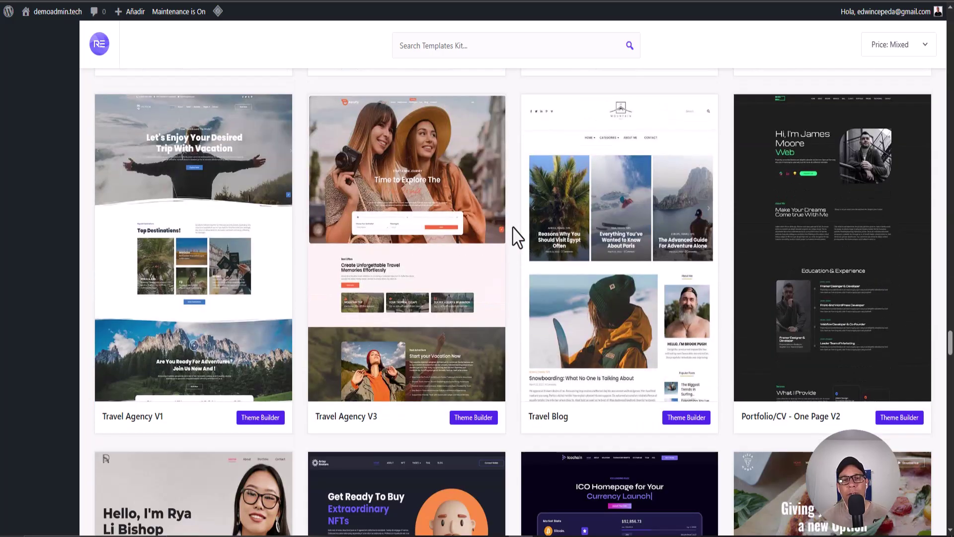
pyautogui.scroll(-8, 517, 237)
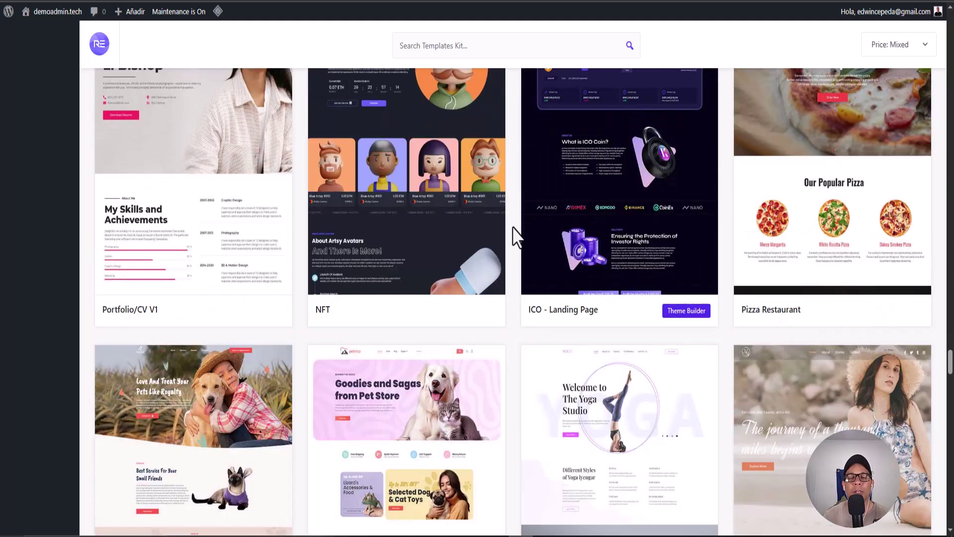
pyautogui.scroll(-10, 514, 227)
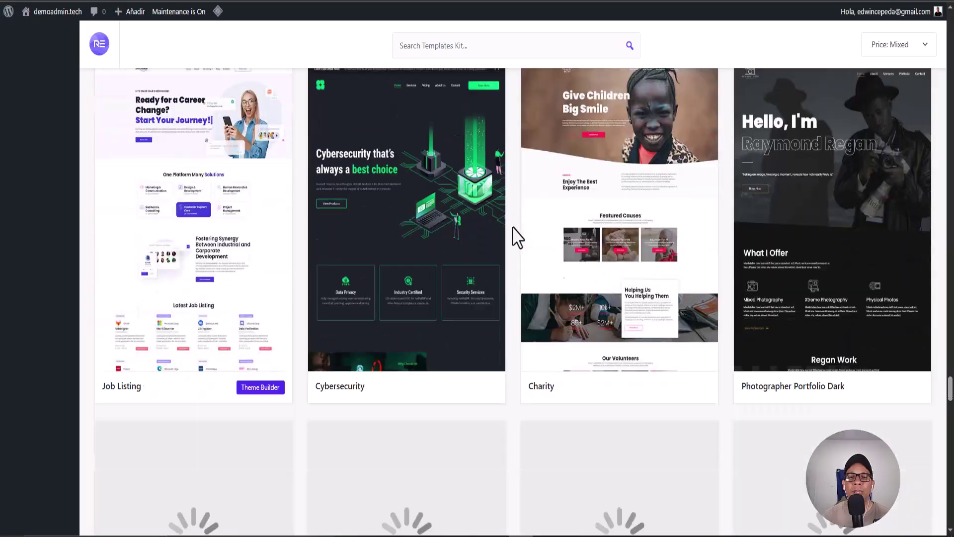
pyautogui.scroll(-5, 517, 237)
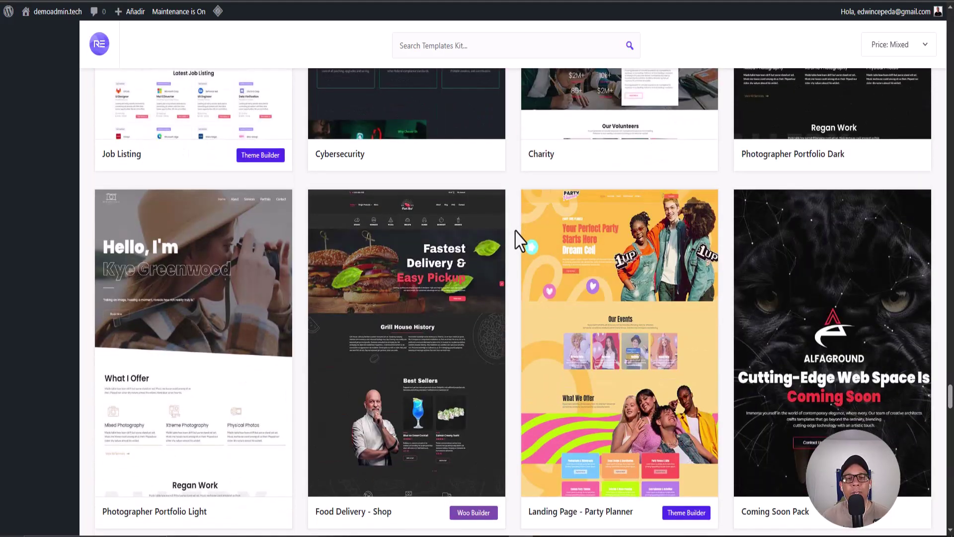
pyautogui.scroll(-15, 517, 241)
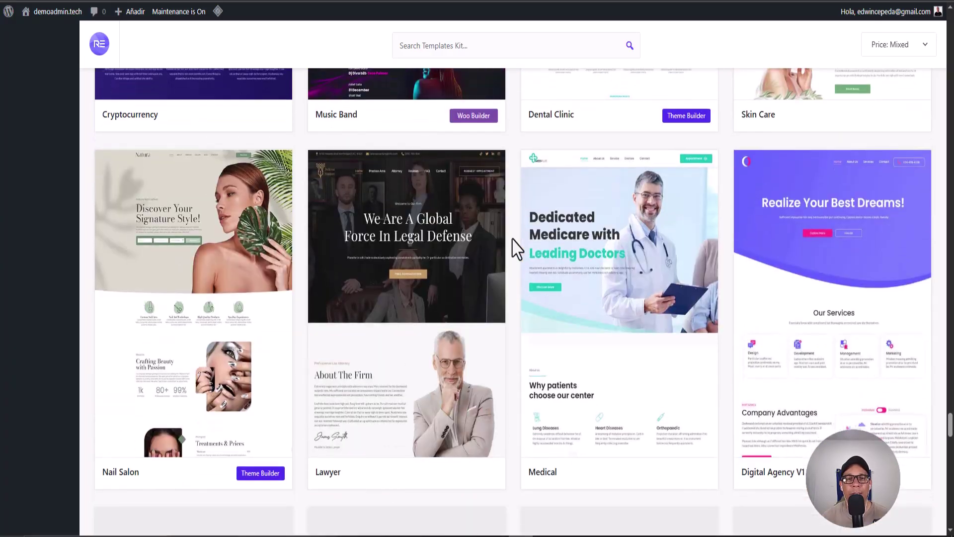
pyautogui.scroll(-10, 517, 248)
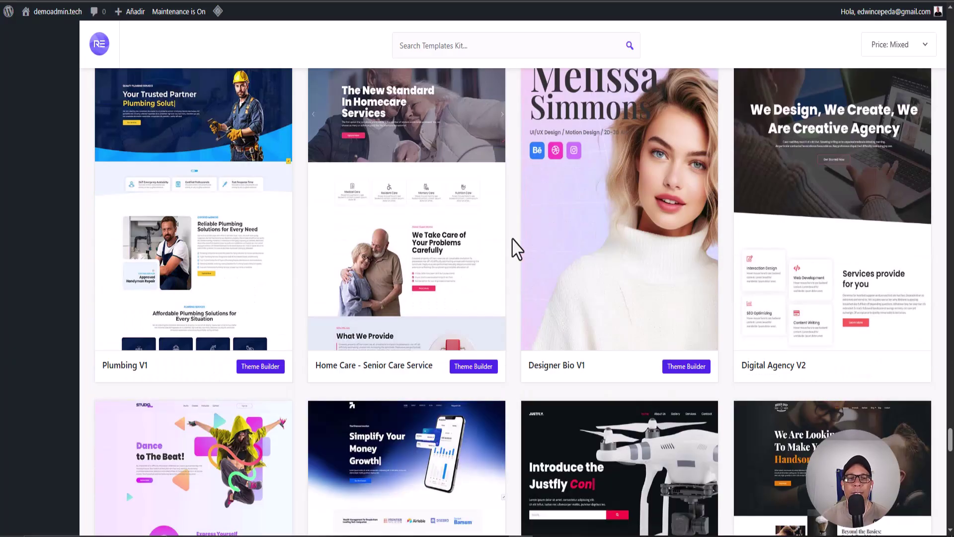
pyautogui.scroll(-6, 517, 248)
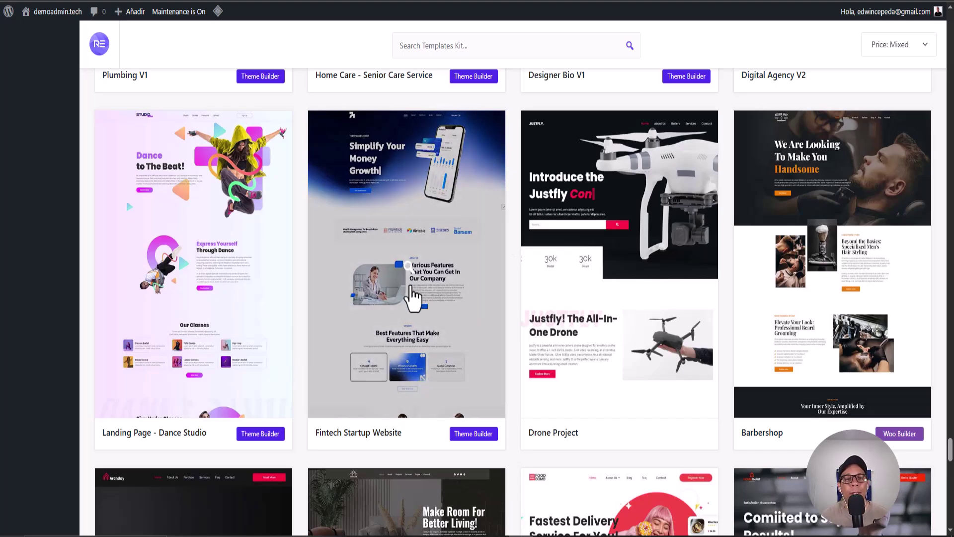
# - Open the Fintech Startup Website kit, review its Home, About, Services, Blog and Contact page templates, and return to the library
pyautogui.click(411, 303)
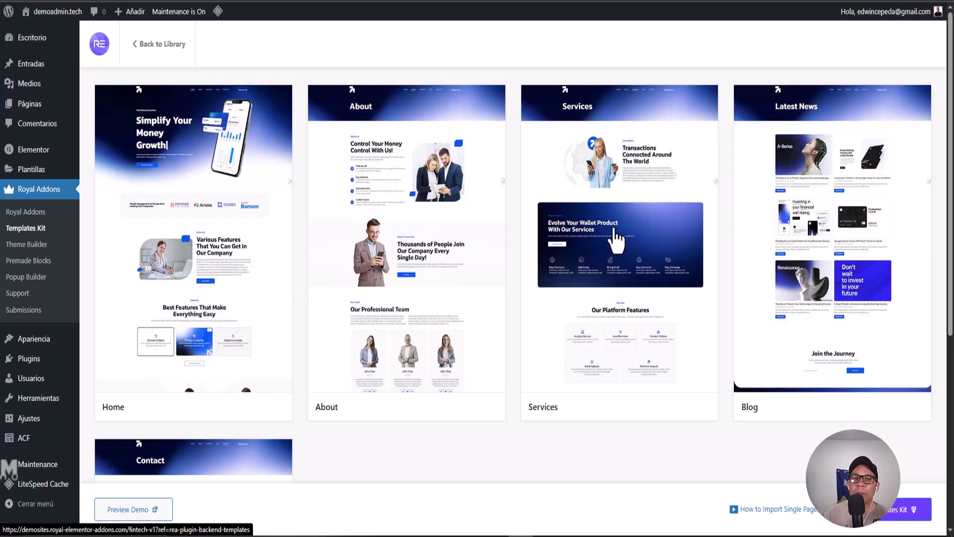
pyautogui.scroll(-3, 799, 267)
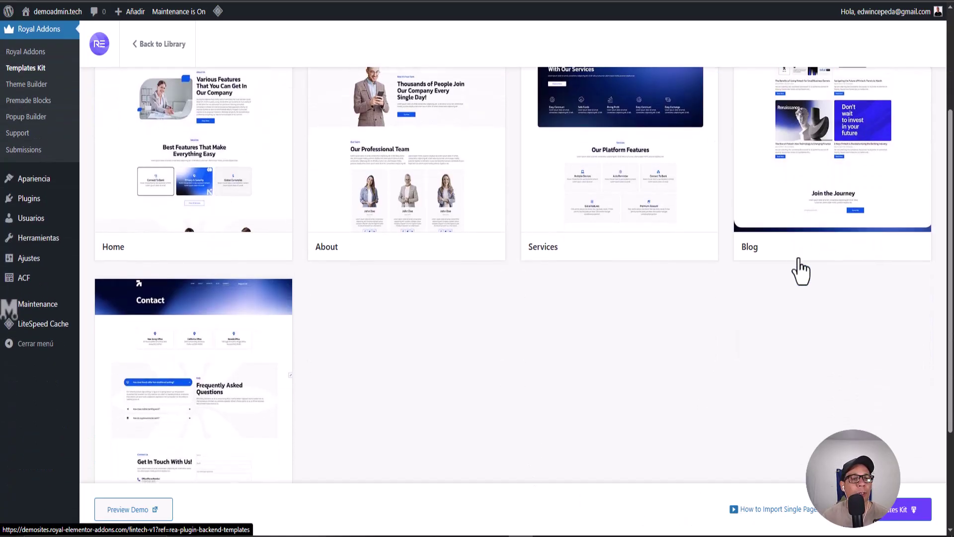
pyautogui.scroll(-3, 411, 362)
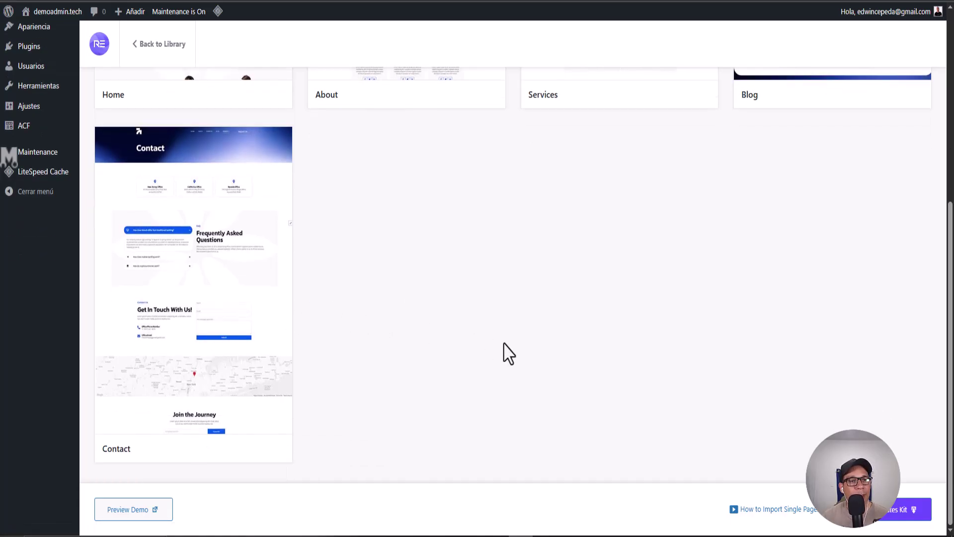
pyautogui.scroll(6, 499, 360)
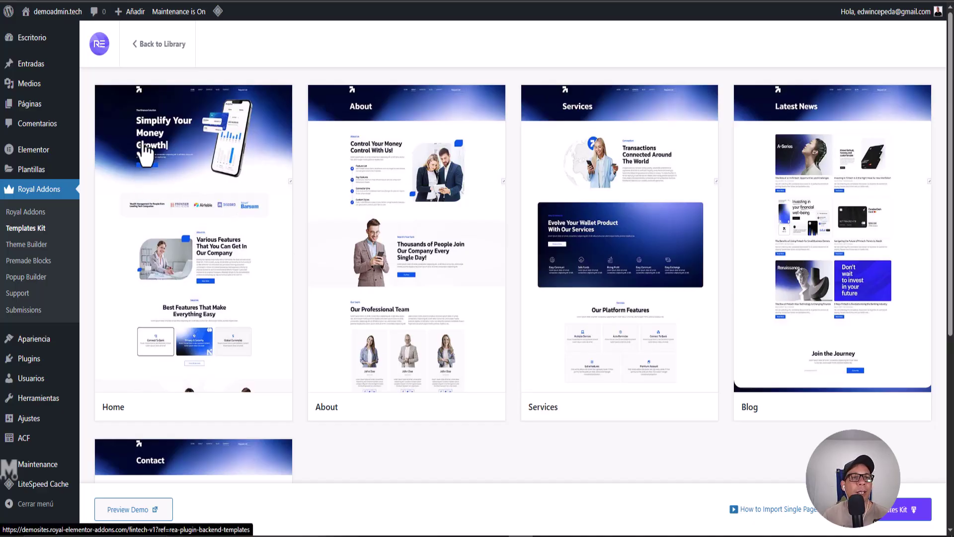
pyautogui.click(144, 45)
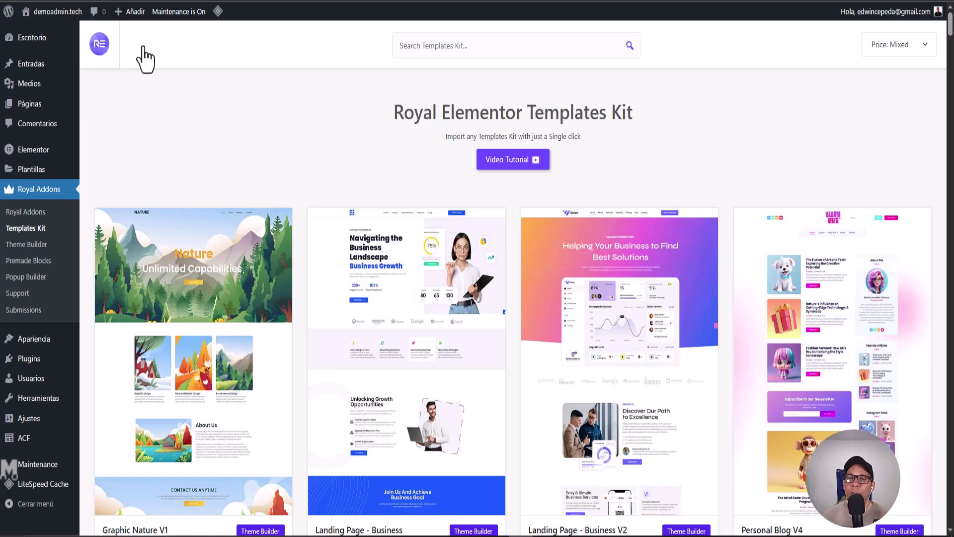
# - Filter the template kits by Premium price, and set the price filter back to Mixed
pyautogui.click(915, 47)
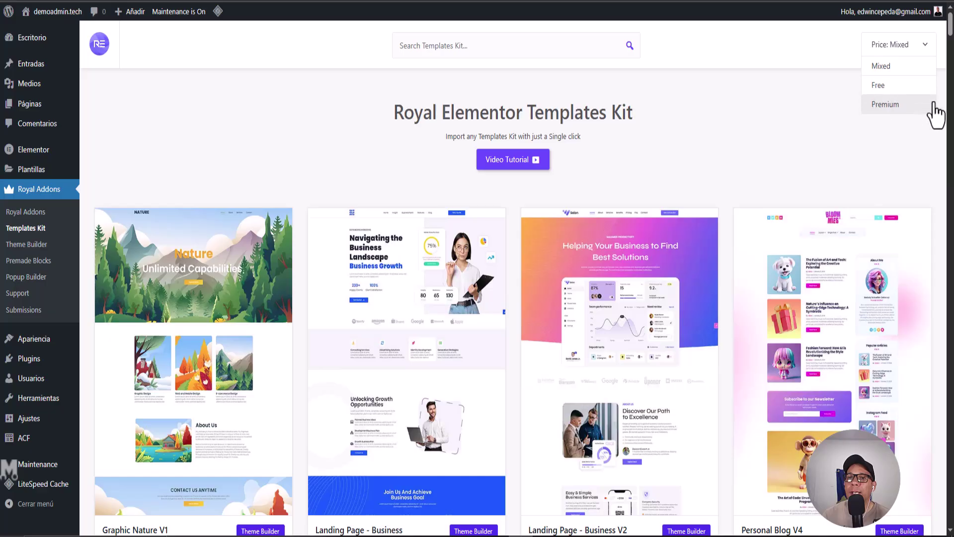
pyautogui.click(884, 105)
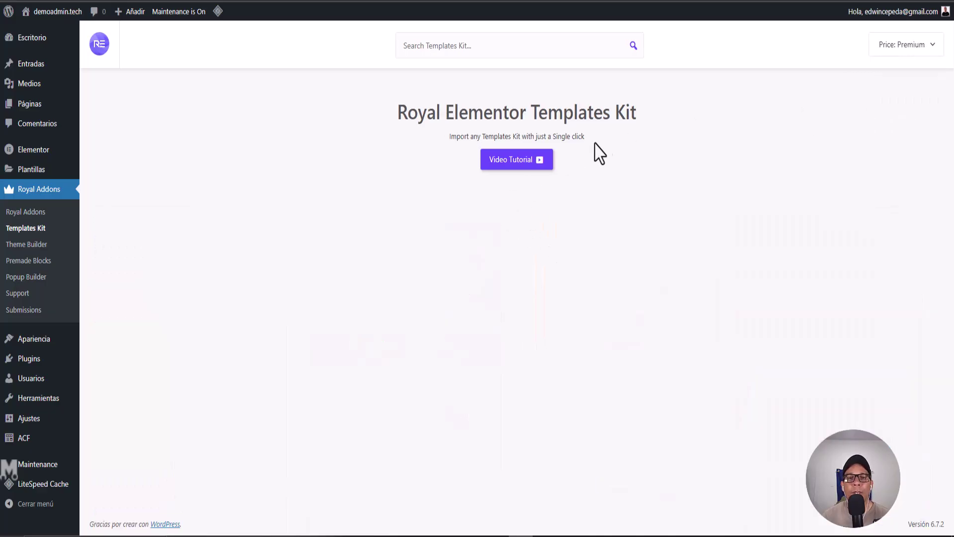
pyautogui.moveTo(898, 50)
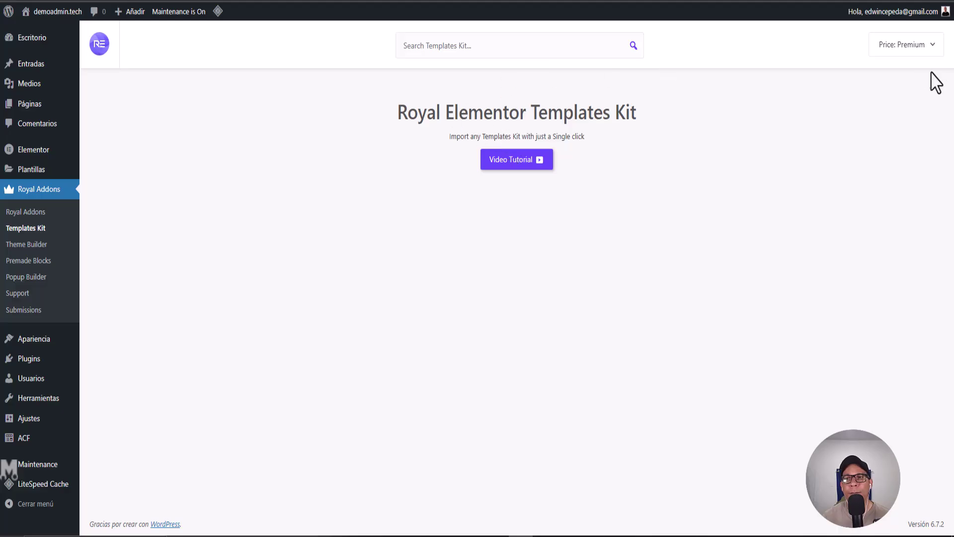
pyautogui.click(881, 68)
# - Browse the Mixed-price template kits, from the News Magazine X Theme down to the construction and real estate kits
pyautogui.scroll(-20, 512, 278)
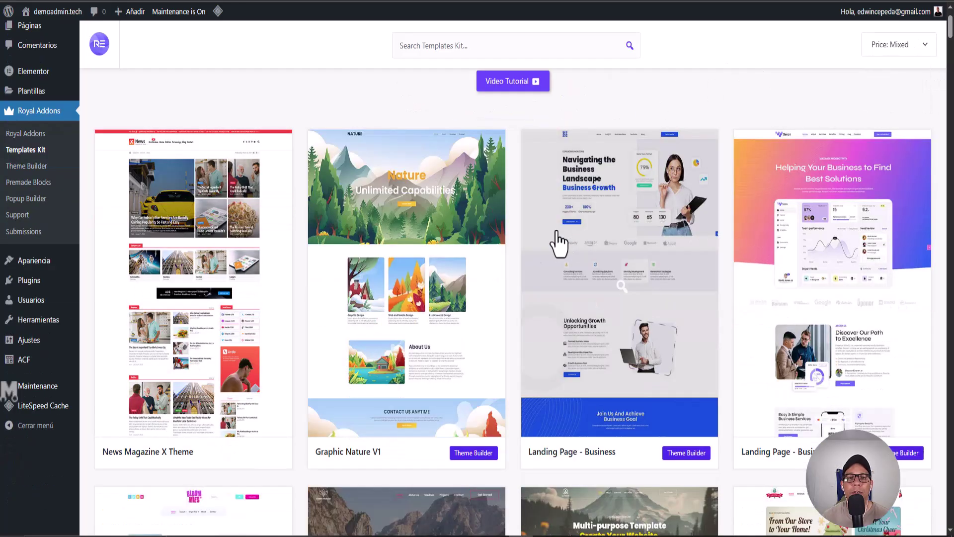
pyautogui.scroll(-20, 514, 281)
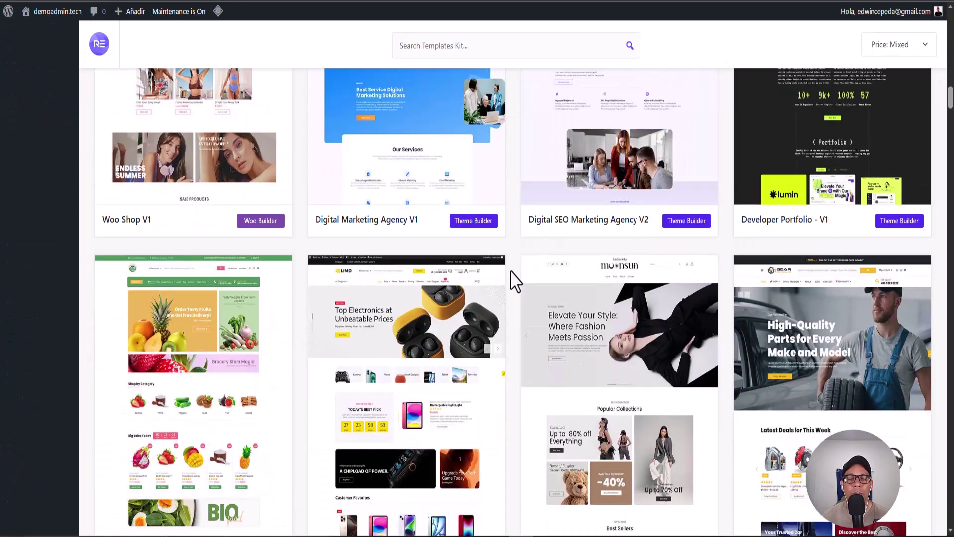
pyautogui.scroll(-20, 514, 279)
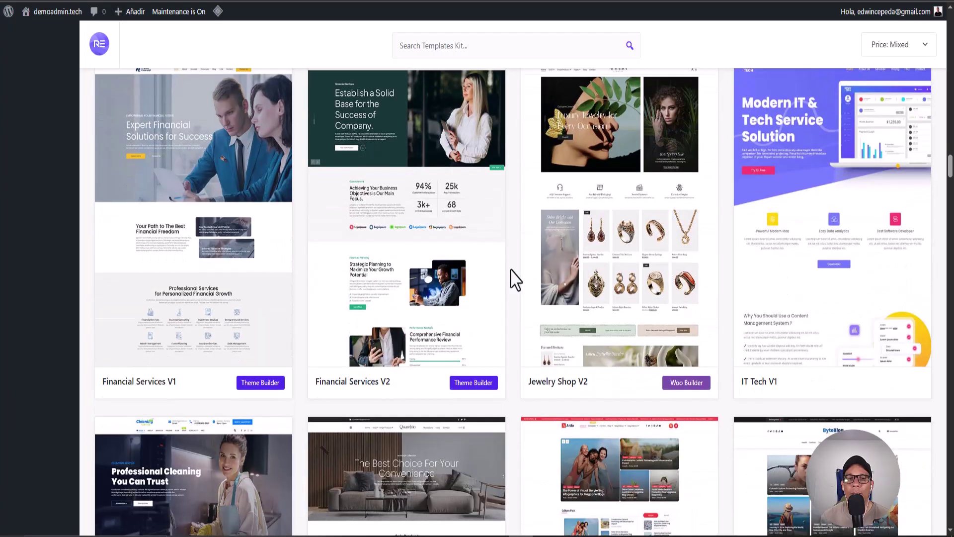
pyautogui.scroll(-20, 515, 276)
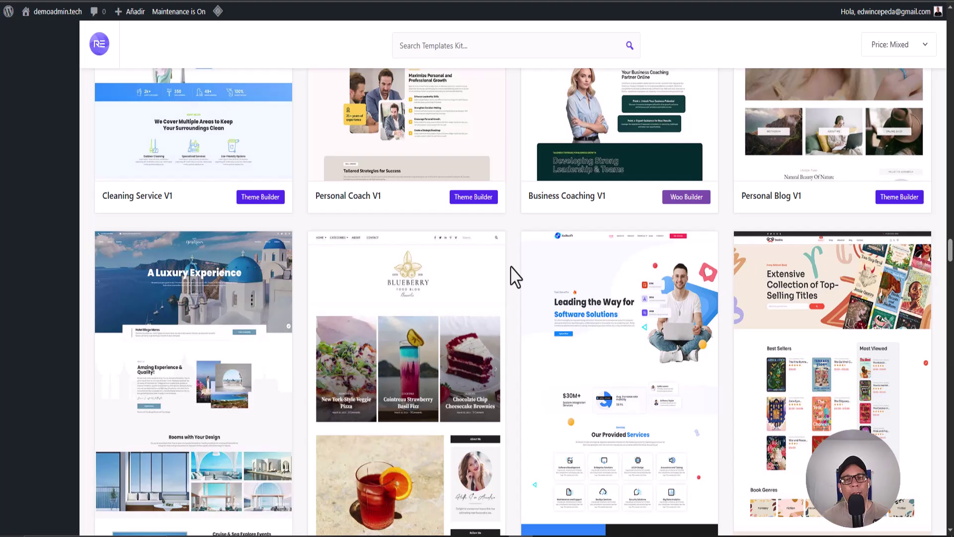
pyautogui.scroll(-15, 514, 276)
pyautogui.scroll(-20, 512, 267)
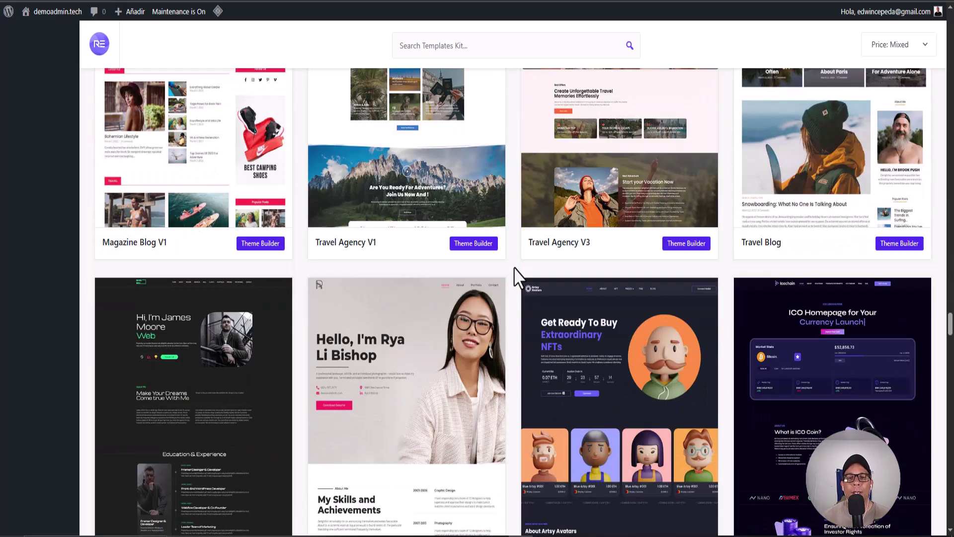
pyautogui.scroll(-15, 514, 267)
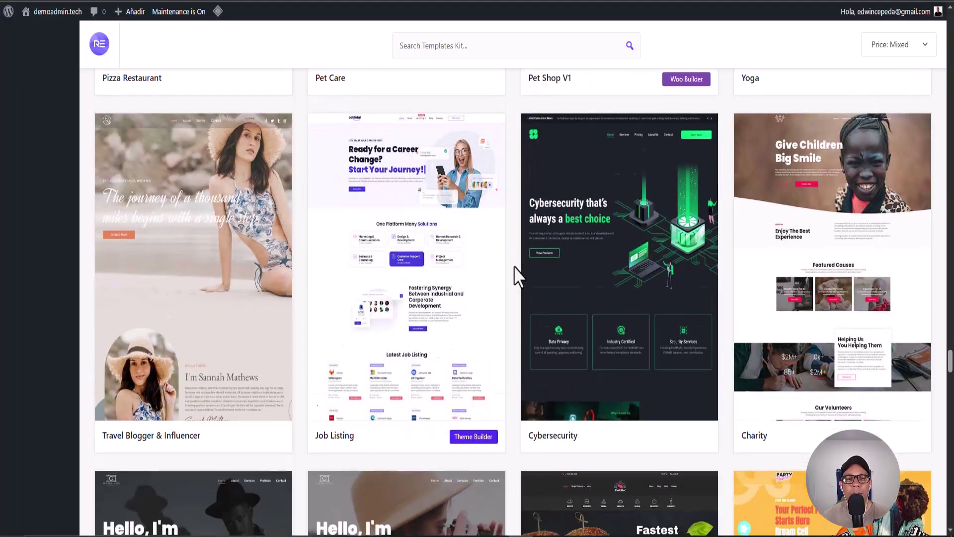
pyautogui.scroll(-20, 513, 267)
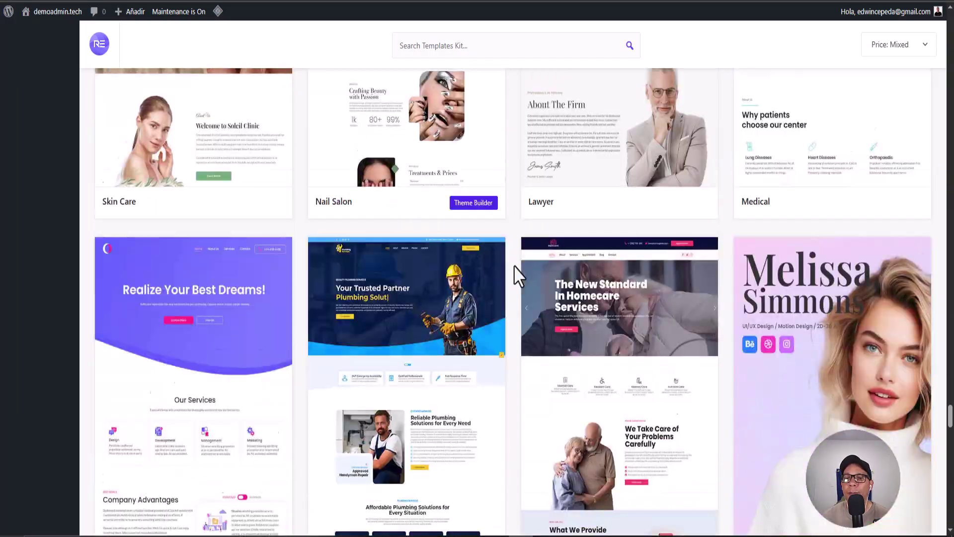
pyautogui.scroll(-14, 514, 266)
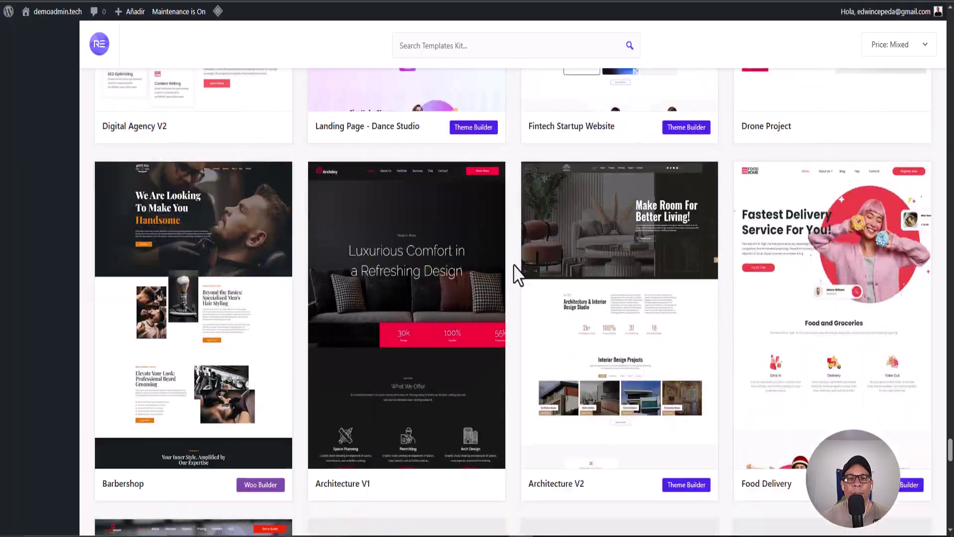
pyautogui.scroll(-14, 517, 275)
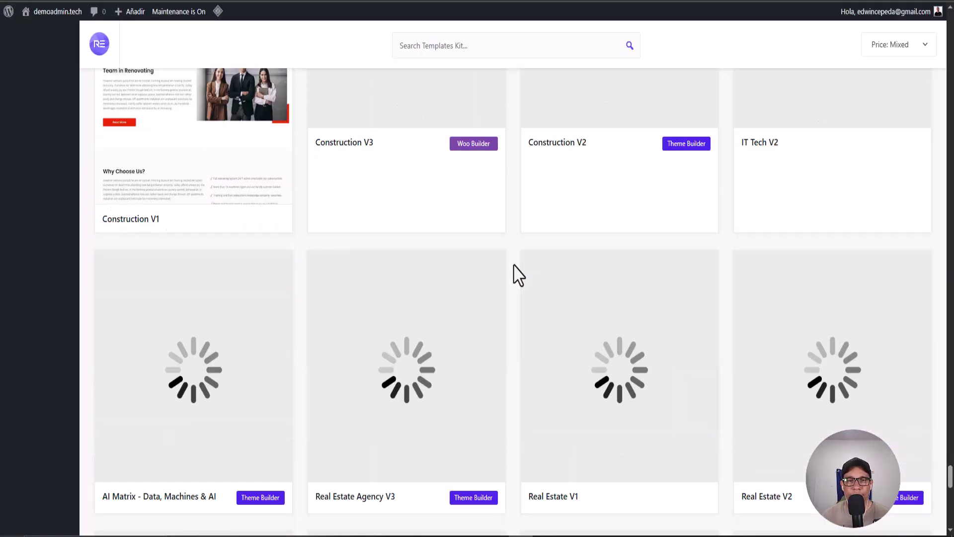
# - Browse the remaining template kits down to Solar Energy V2, and return to the start of the library
pyautogui.scroll(-14, 517, 275)
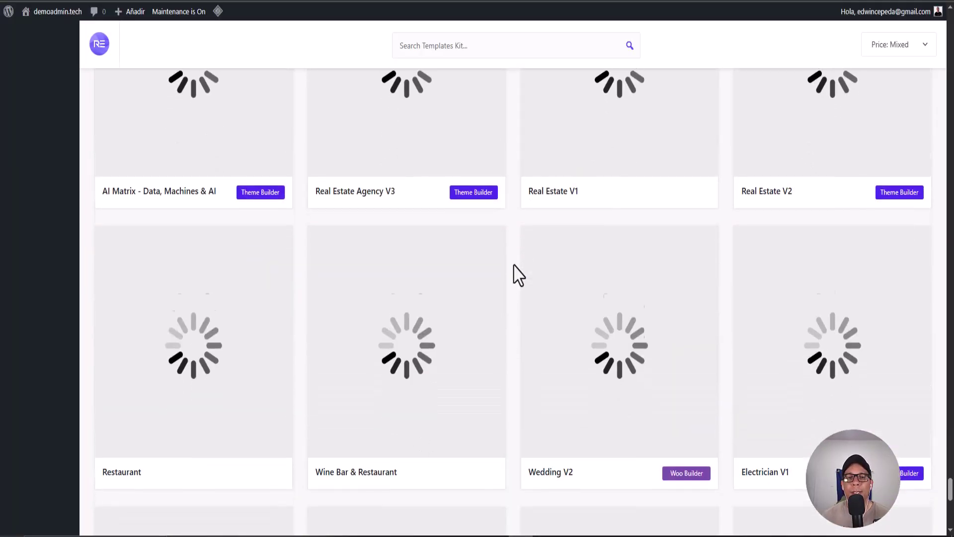
pyautogui.scroll(-5, 518, 275)
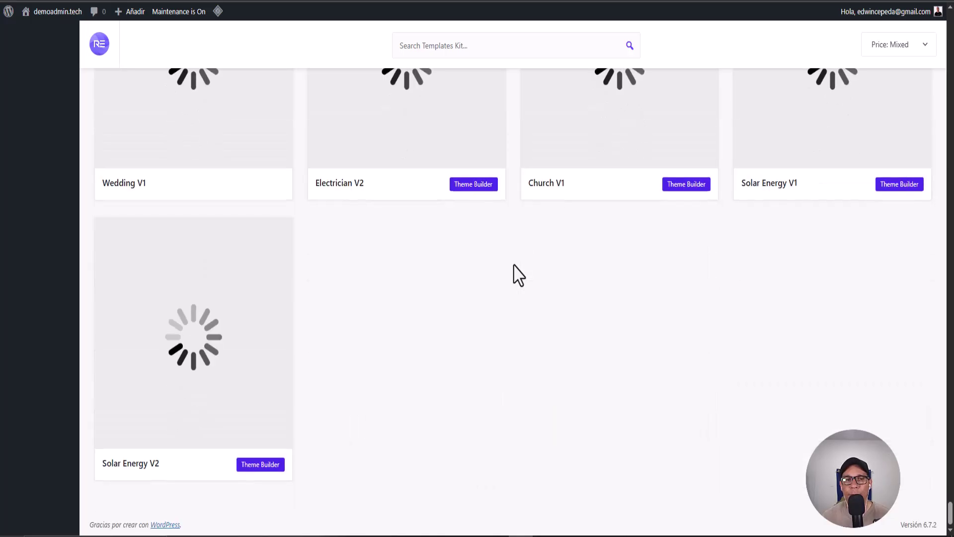
pyautogui.scroll(20, 514, 264)
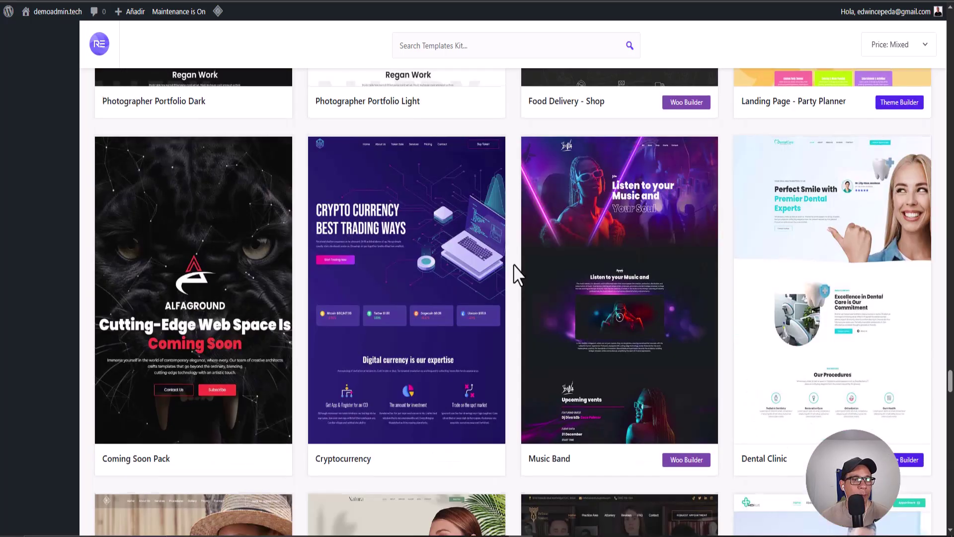
pyautogui.scroll(20, 514, 264)
pyautogui.scroll(20, 518, 273)
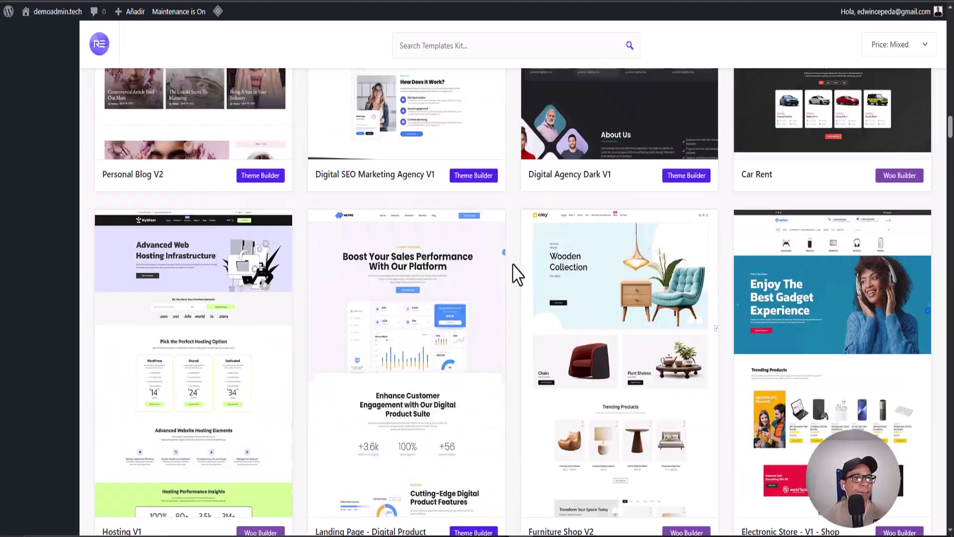
pyautogui.scroll(20, 518, 273)
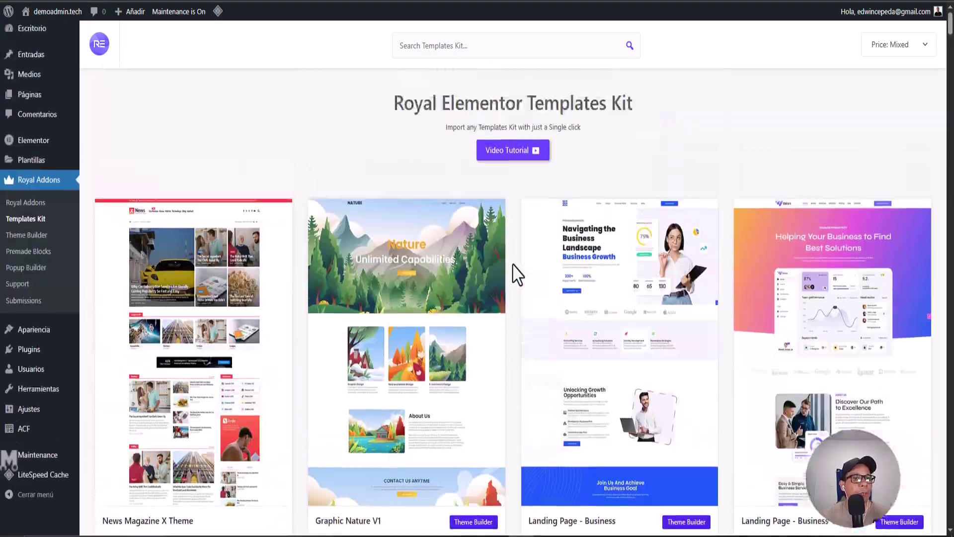
pyautogui.scroll(2, 516, 272)
# - Open the Royal Addons Premade Blocks and look through the grid, slider, timeline, testimonial, nav menu and form blocks
pyautogui.click(55, 245)
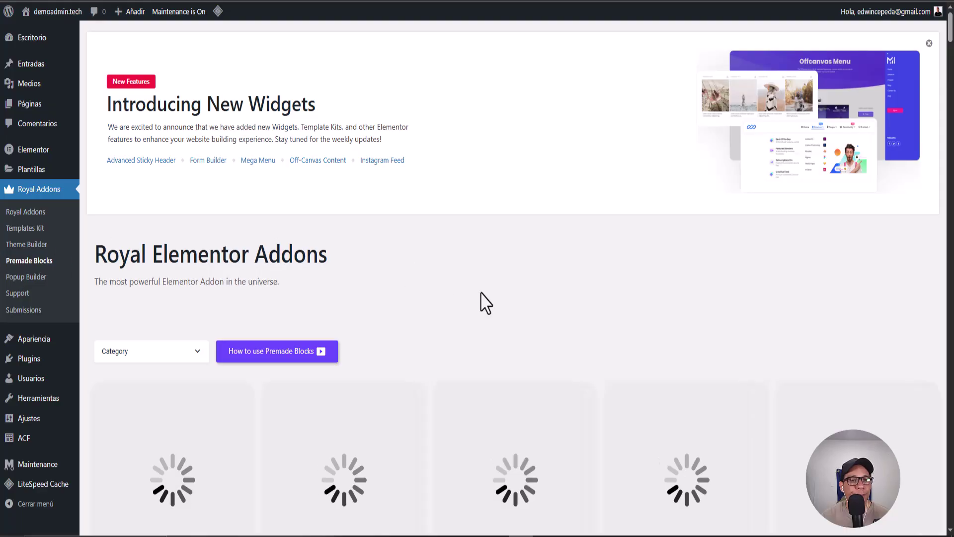
pyautogui.scroll(-7, 454, 273)
pyautogui.scroll(-5, 430, 293)
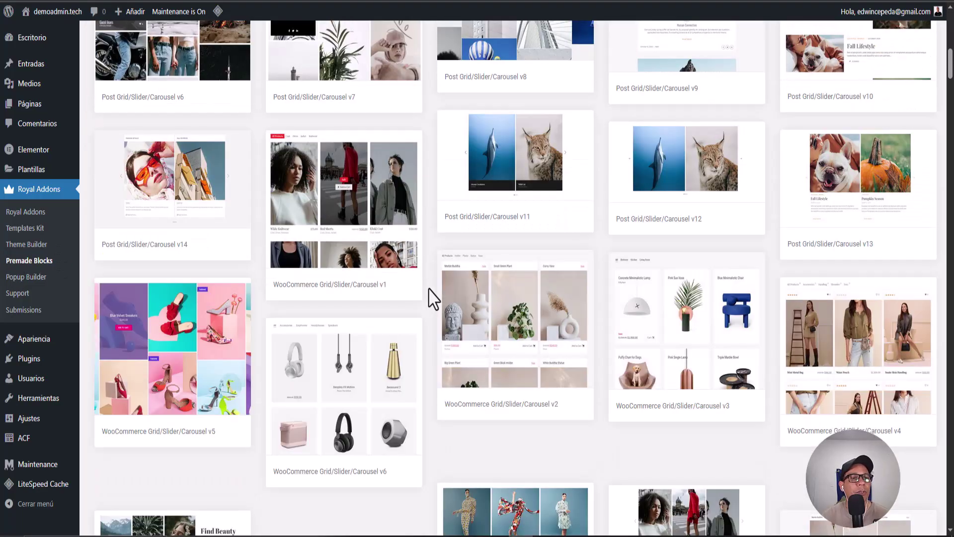
pyautogui.scroll(-10, 434, 298)
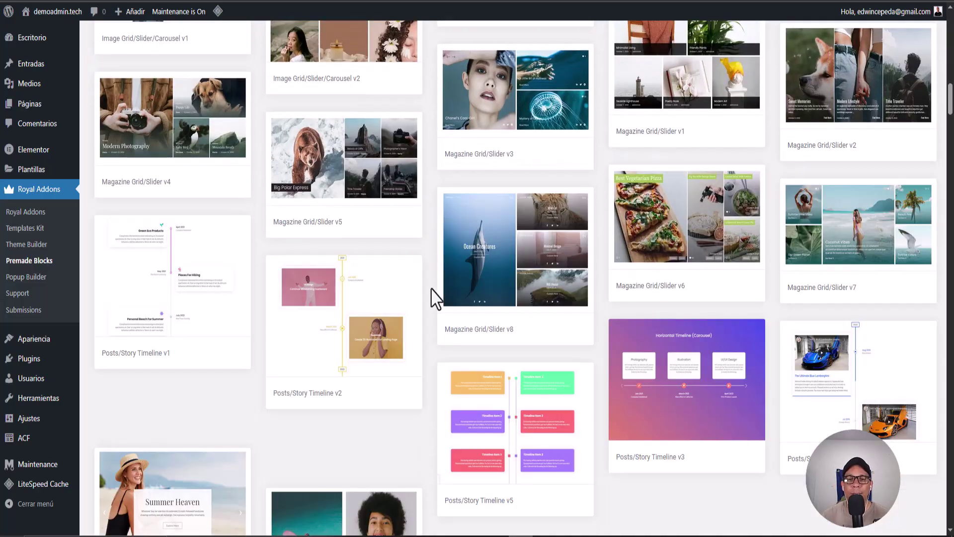
pyautogui.scroll(-15, 436, 298)
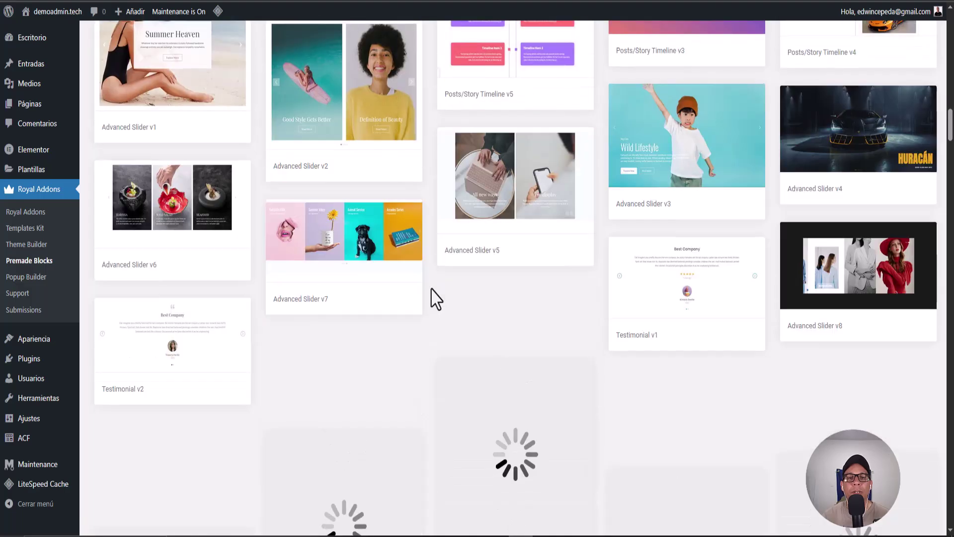
pyautogui.scroll(-15, 436, 298)
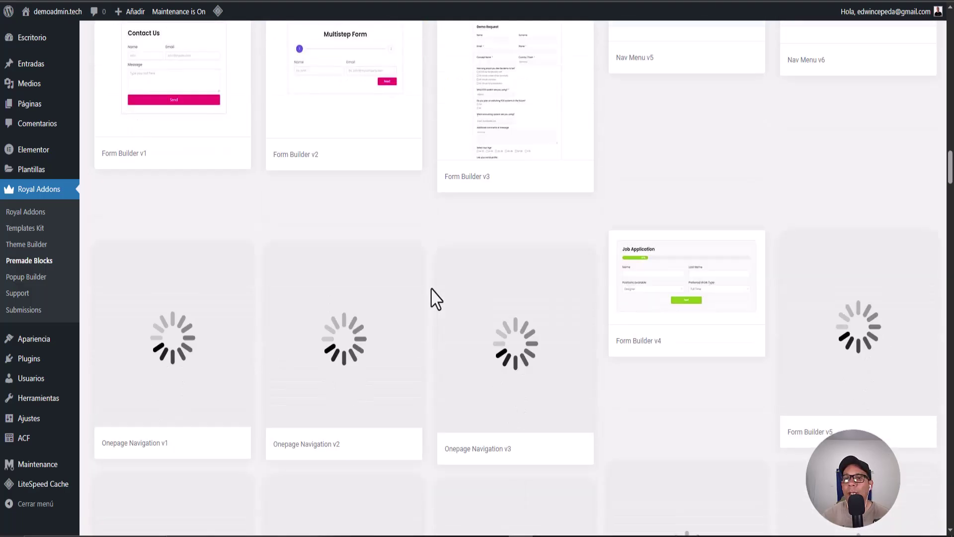
pyautogui.scroll(10, 433, 294)
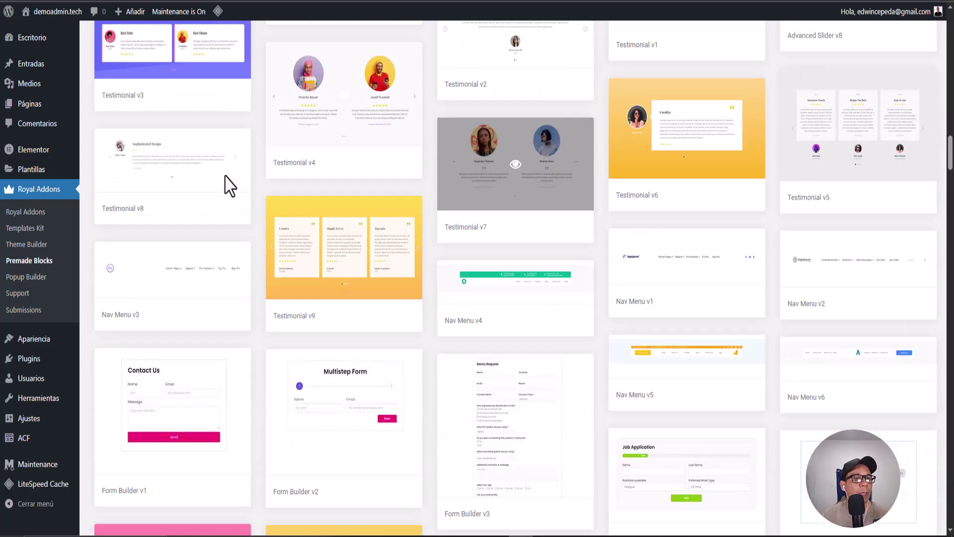
# - Look over the Royal Addons Popup Builder, the plugin's support forum and the form Submissions page
pyautogui.click(22, 279)
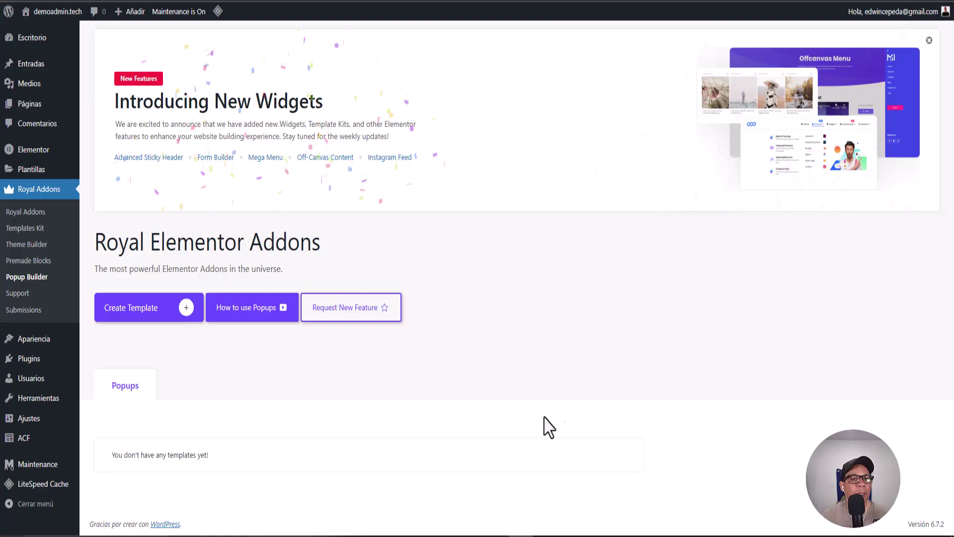
pyautogui.click(20, 293)
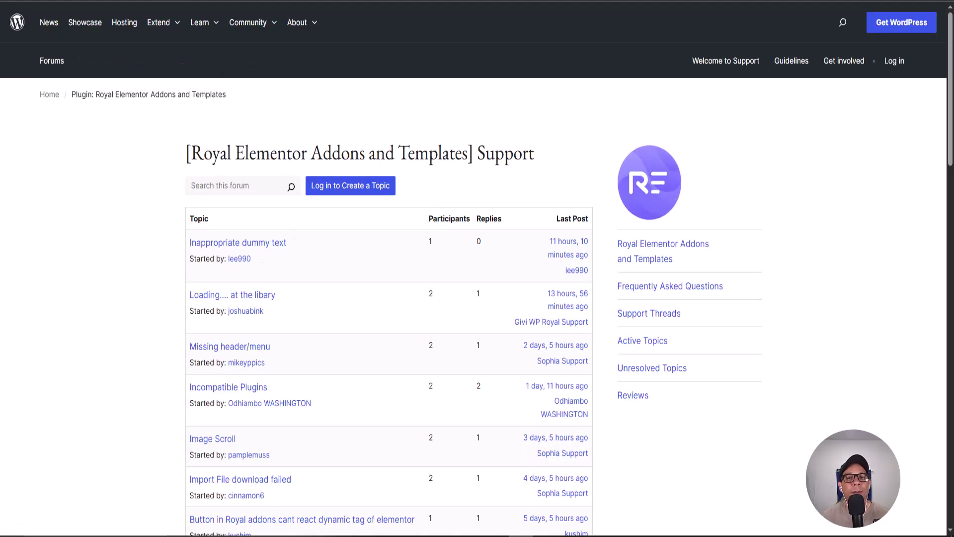
pyautogui.hotkey('ctrl', 'Tab')
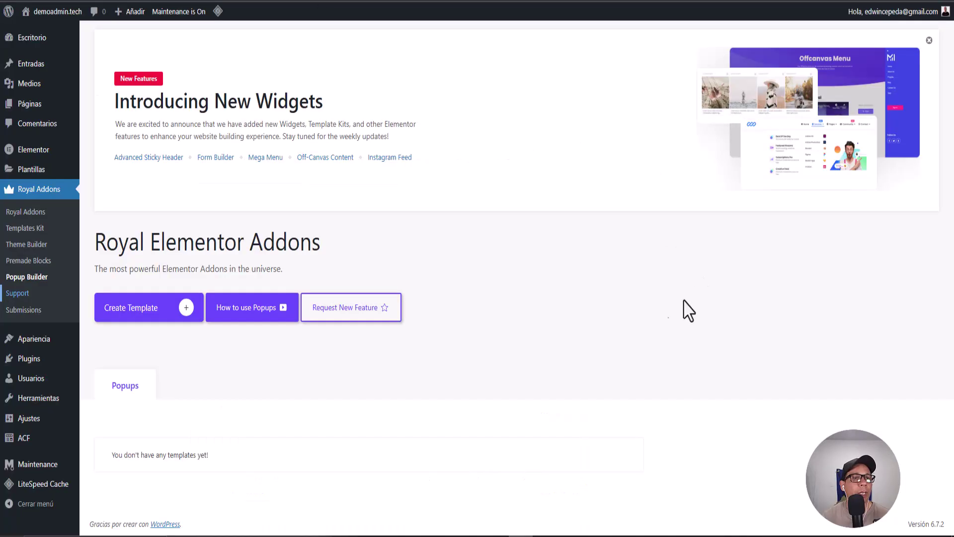
pyautogui.click(29, 311)
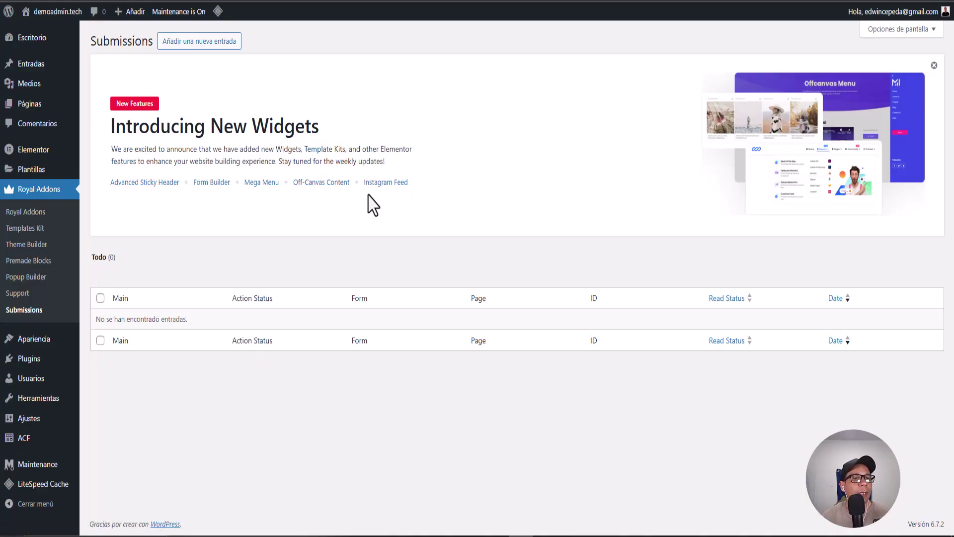
# - Create a new page titled Home with the Lienzo de Elementor template and publish it
pyautogui.click(29, 105)
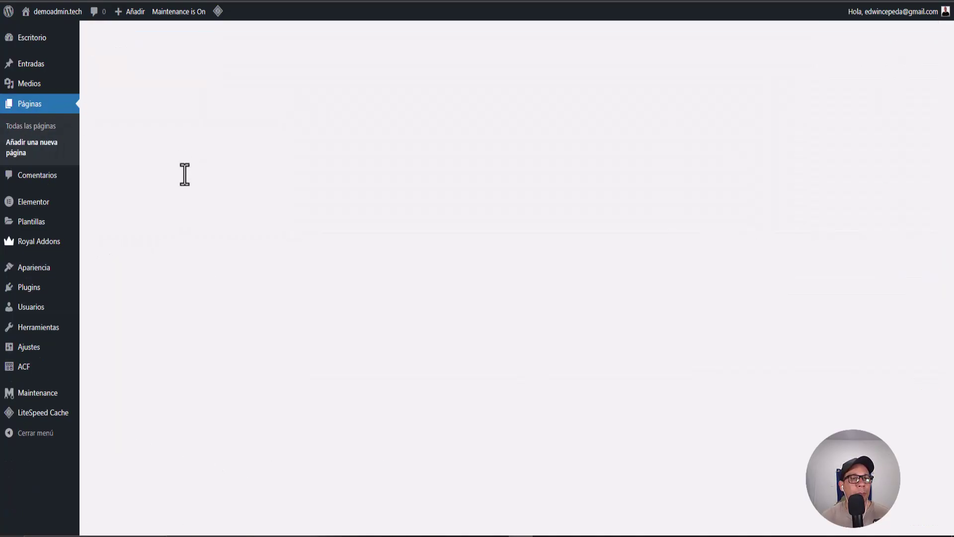
pyautogui.write('H')
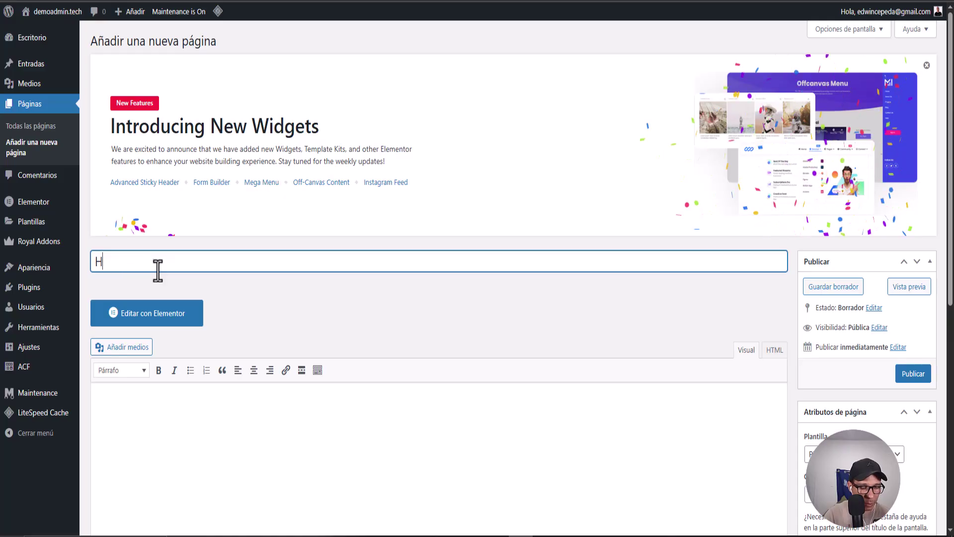
pyautogui.write('ome')
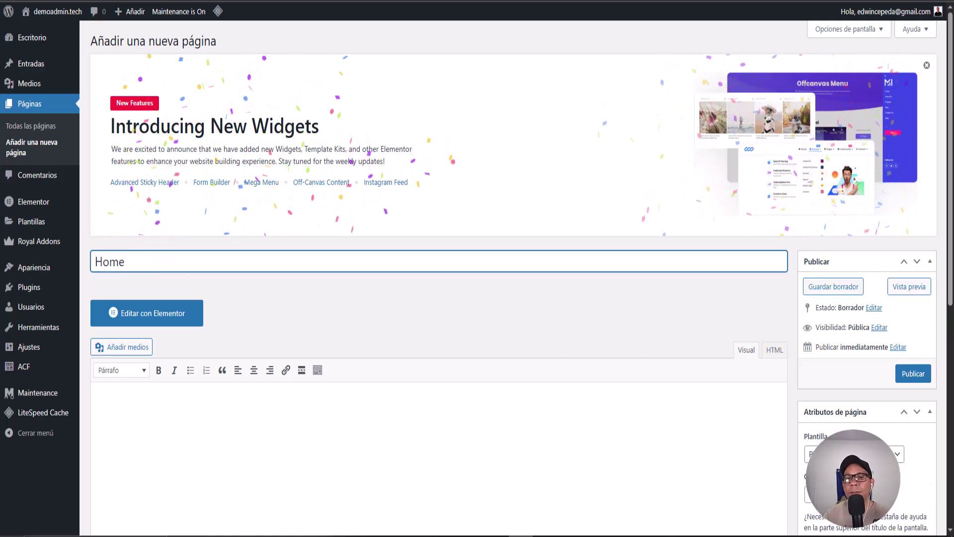
pyautogui.click(884, 454)
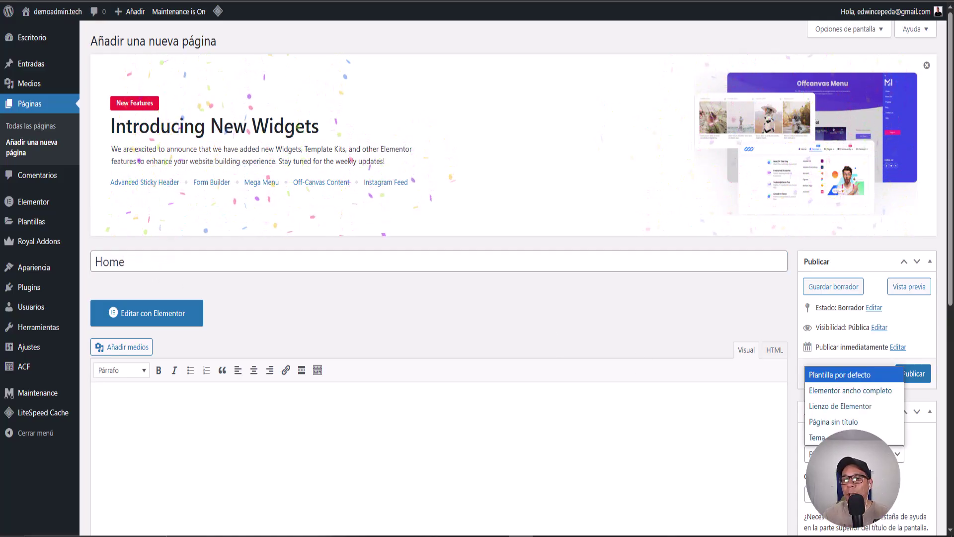
pyautogui.click(847, 406)
pyautogui.click(909, 377)
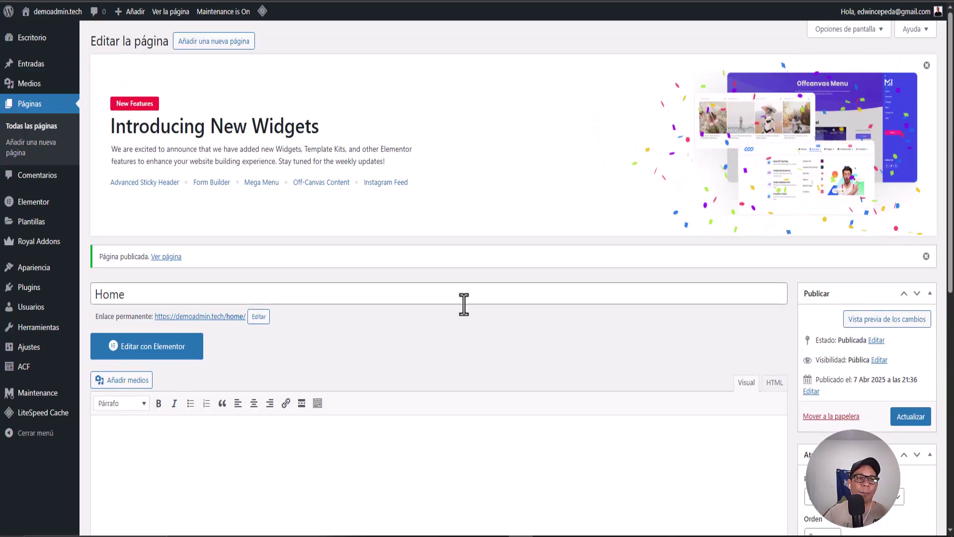
# - Open the Home page in Elementor, dismiss the AI notice and collapse the widget categories from Básico to Individual
pyautogui.click(158, 354)
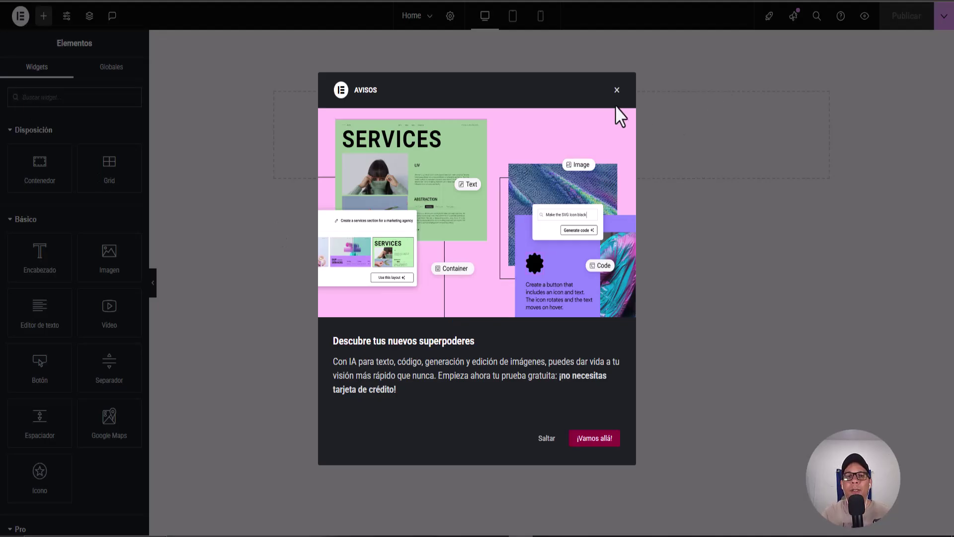
pyautogui.click(617, 91)
pyautogui.click(11, 221)
pyautogui.click(11, 251)
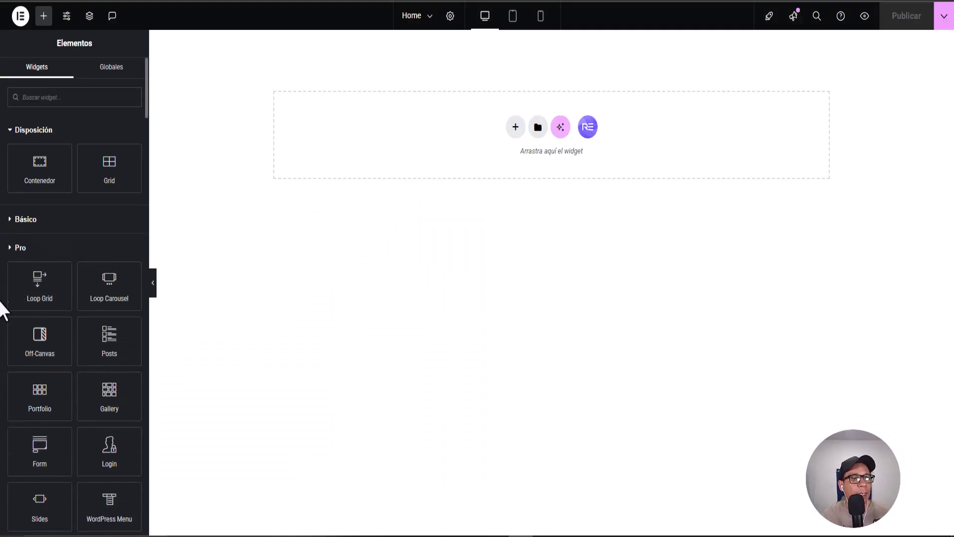
pyautogui.click(9, 281)
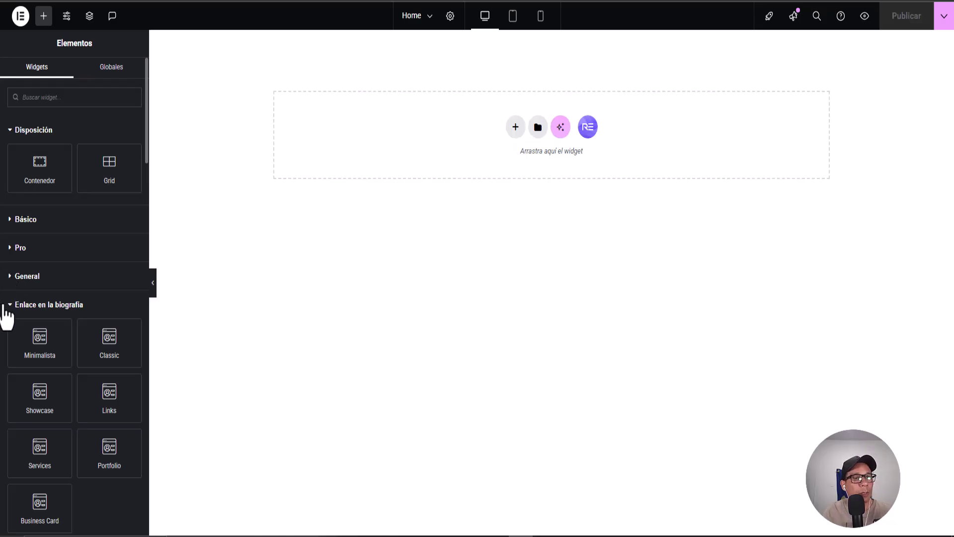
pyautogui.click(5, 305)
# - Examine the widgets in the Royal Elementor Addons category, from Post Grid/Slider/Carousel to Category Grid
pyautogui.scroll(-3, 4, 306)
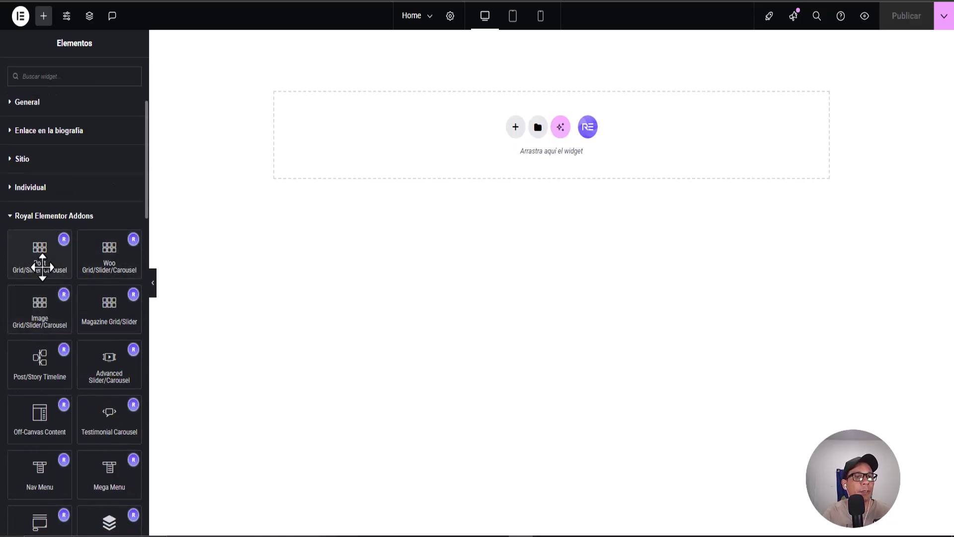
pyautogui.scroll(-10, 71, 258)
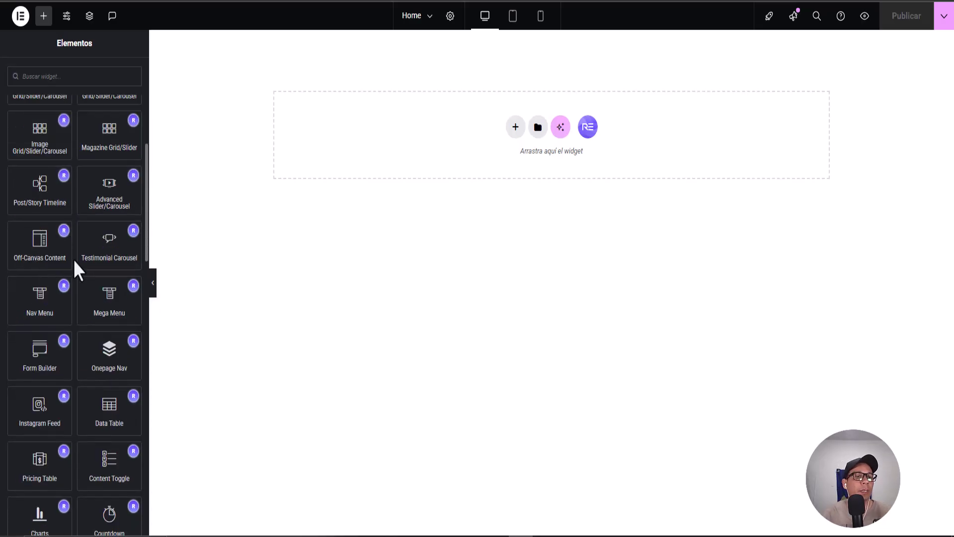
pyautogui.scroll(-7, 75, 261)
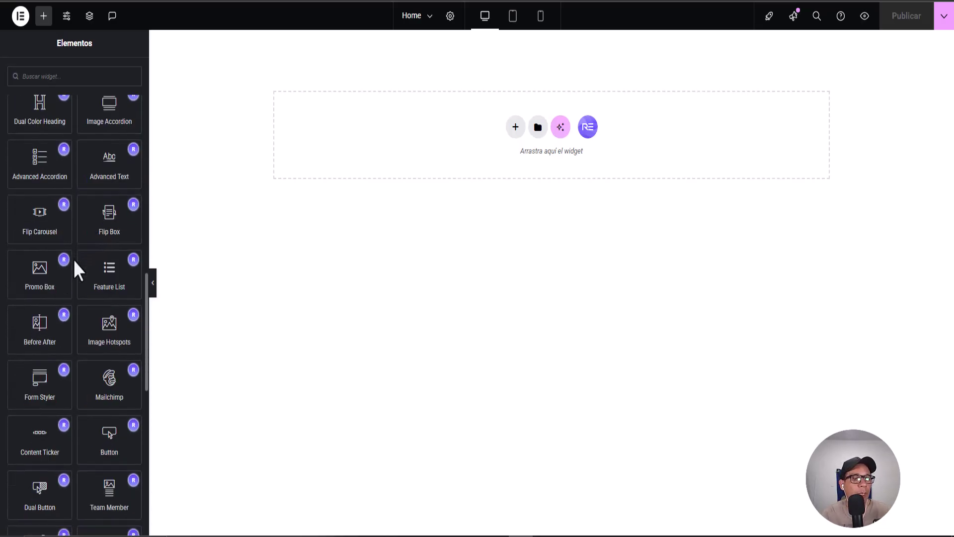
pyautogui.scroll(-8, 73, 260)
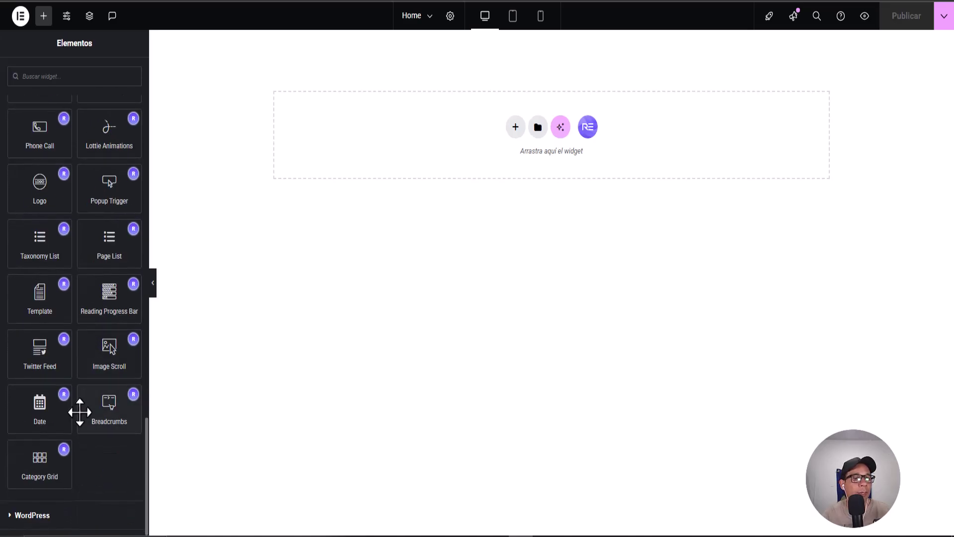
pyautogui.scroll(7, 88, 359)
pyautogui.scroll(8, 88, 363)
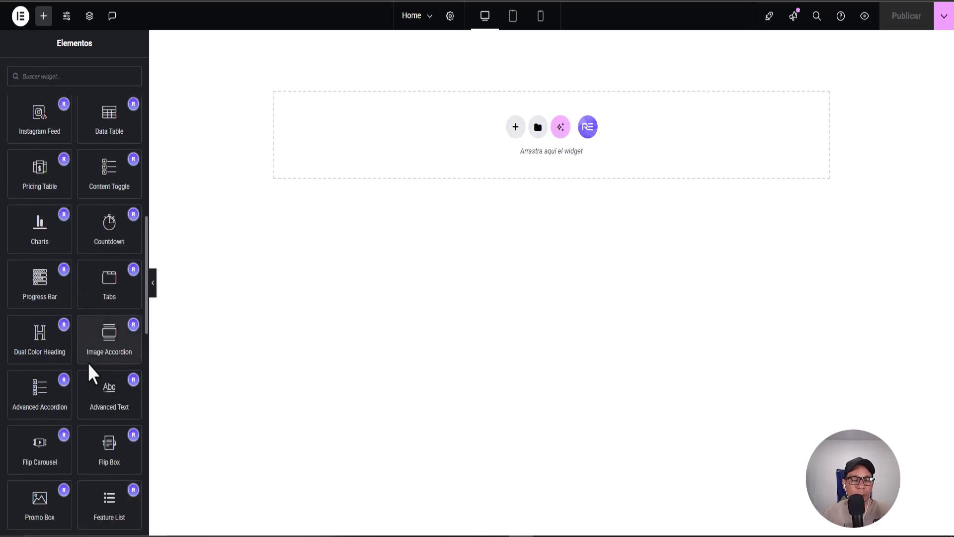
pyautogui.scroll(6, 81, 355)
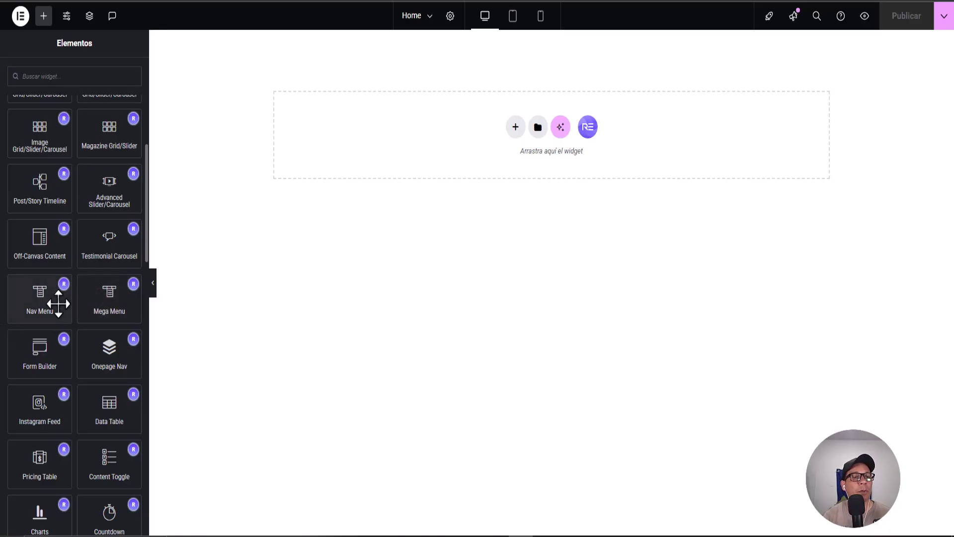
pyautogui.scroll(7, 58, 303)
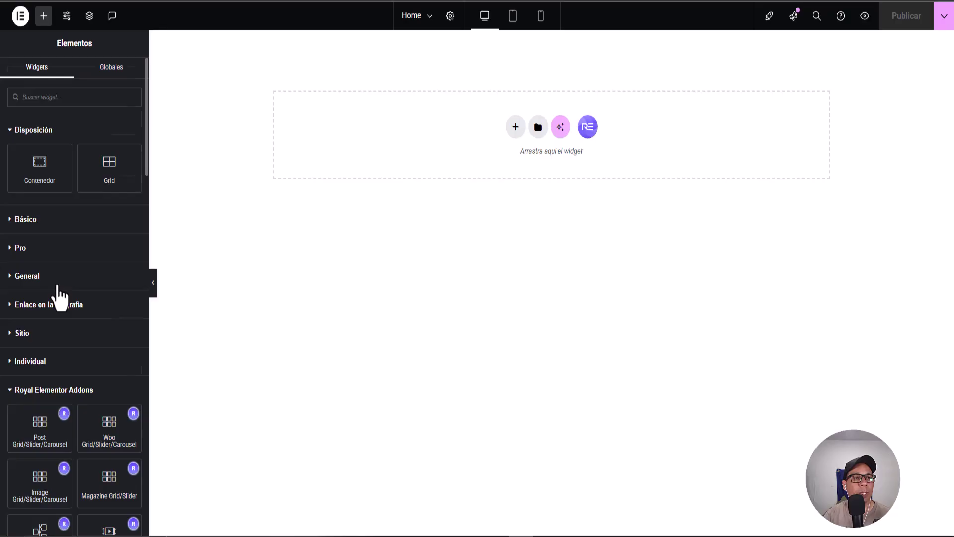
pyautogui.scroll(-5, 58, 293)
pyautogui.scroll(-5, 57, 286)
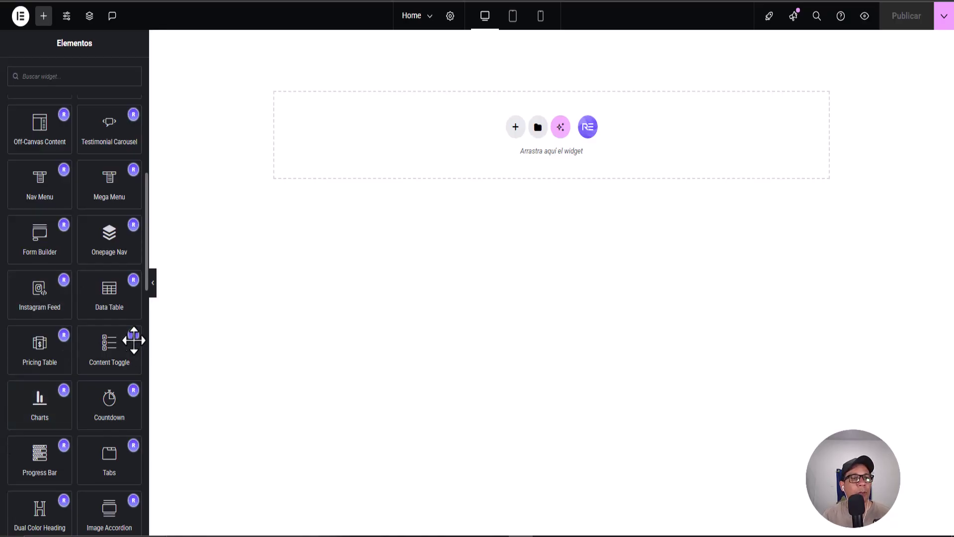
# - Open the Royal Addons template library from the empty page area and browse its ready-made page templates
pyautogui.click(588, 127)
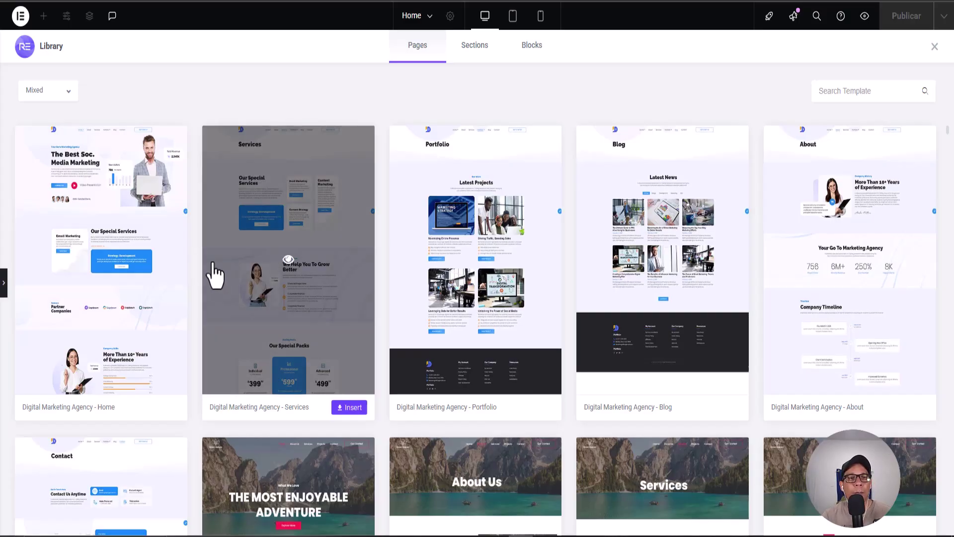
pyautogui.scroll(-10, 199, 261)
pyautogui.scroll(-5, 197, 265)
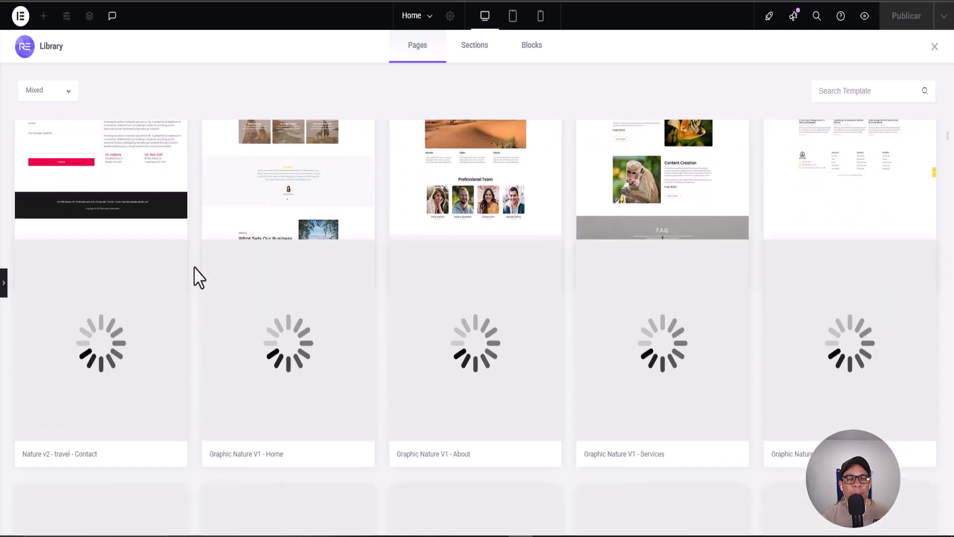
pyautogui.scroll(-7, 203, 292)
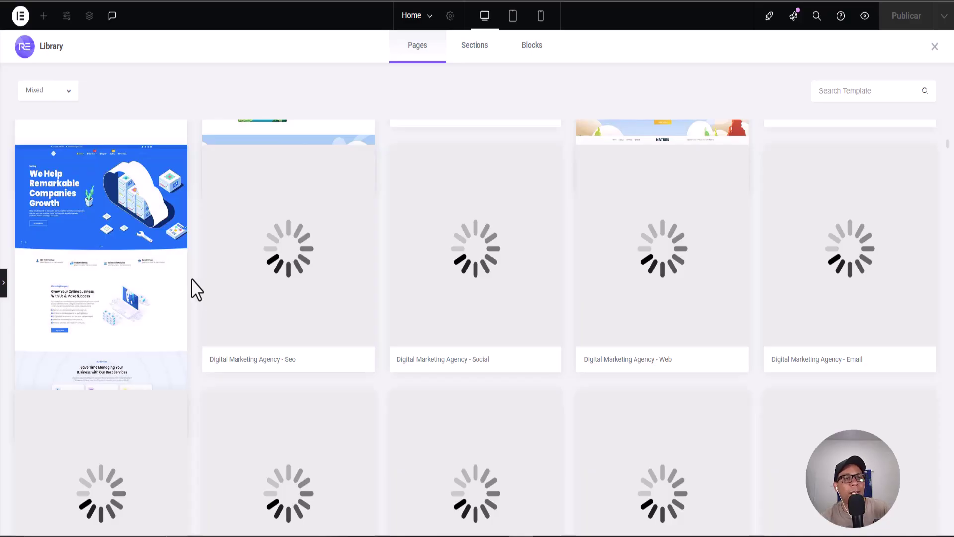
pyautogui.scroll(-8, 201, 293)
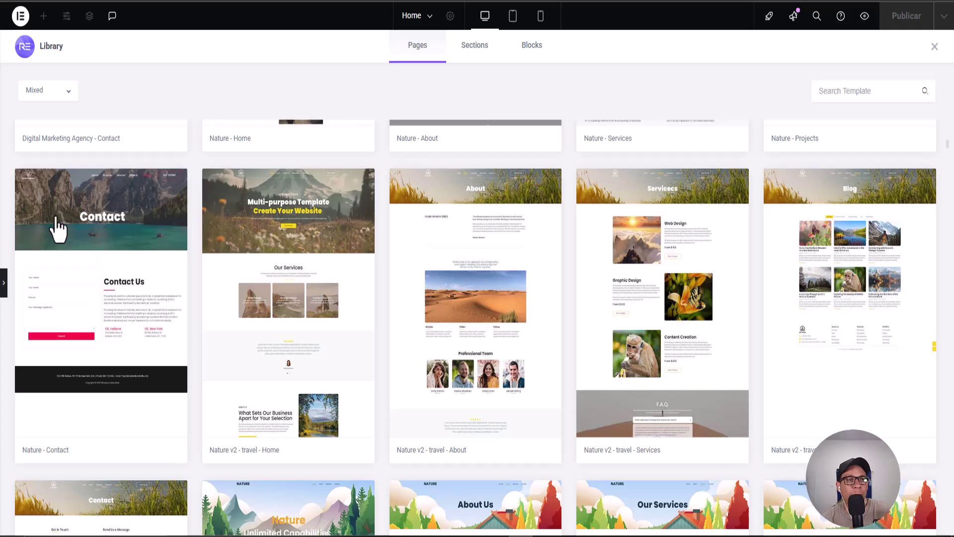
# - Browse the Royal Addons page templates and check the Mixed, Free and Premium filter options
pyautogui.moveTo(88, 205)
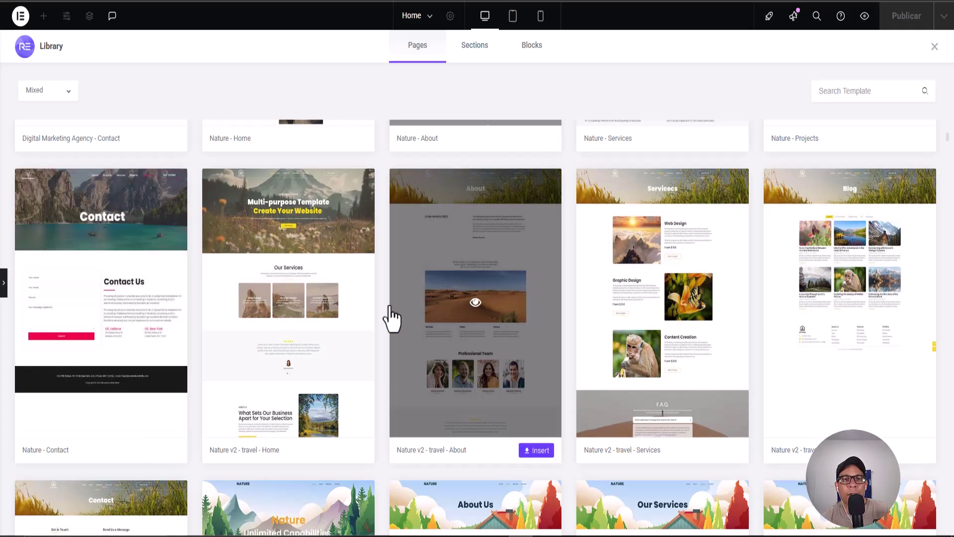
pyautogui.scroll(-10, 385, 305)
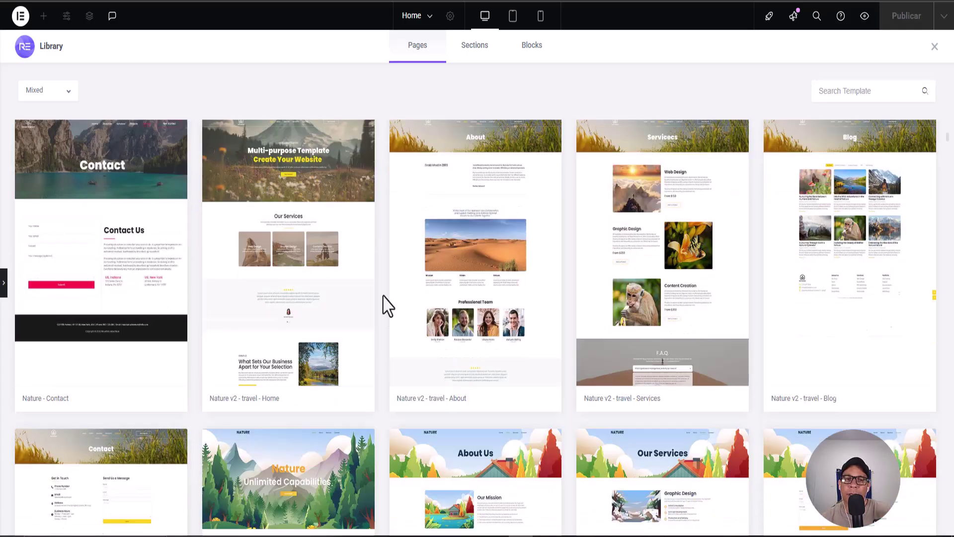
pyautogui.scroll(-1, 547, 269)
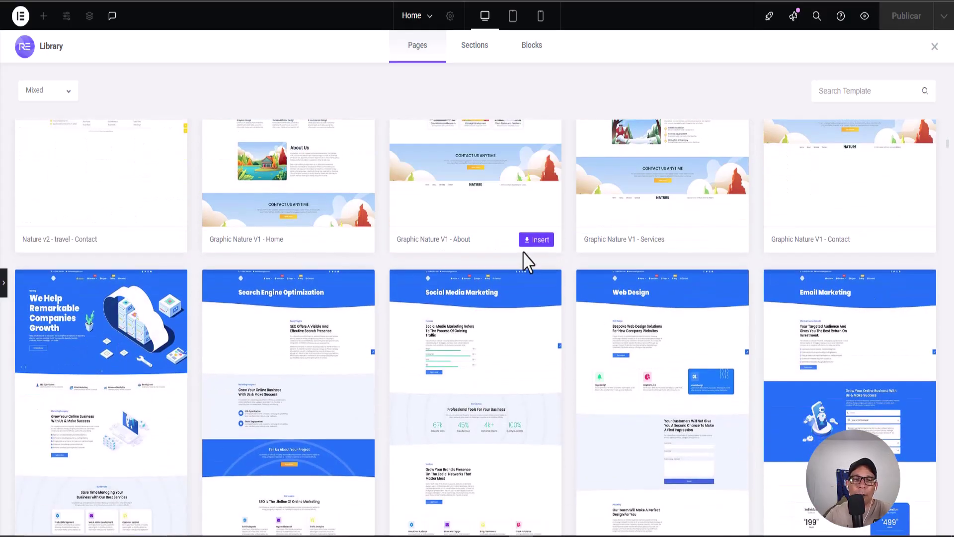
pyautogui.scroll(-10, 387, 300)
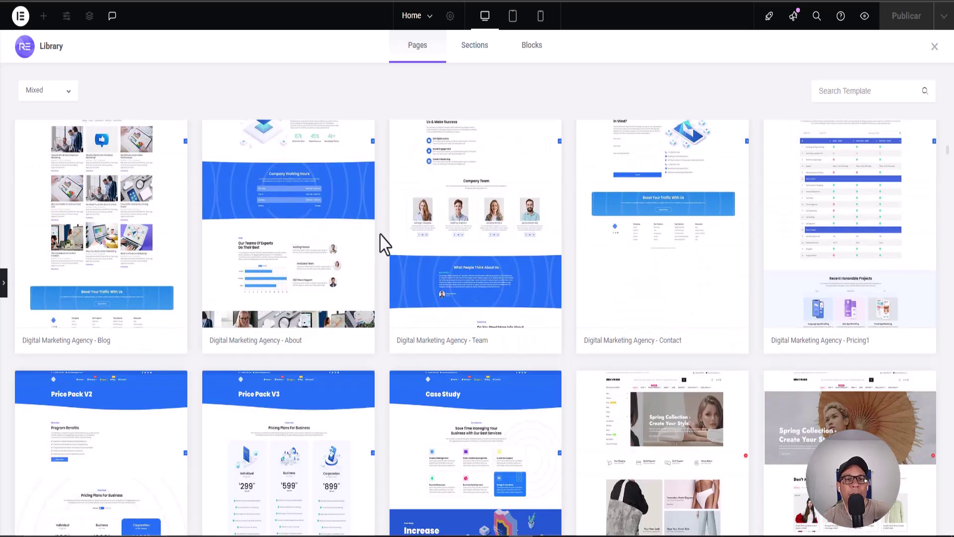
pyautogui.scroll(10, 566, 214)
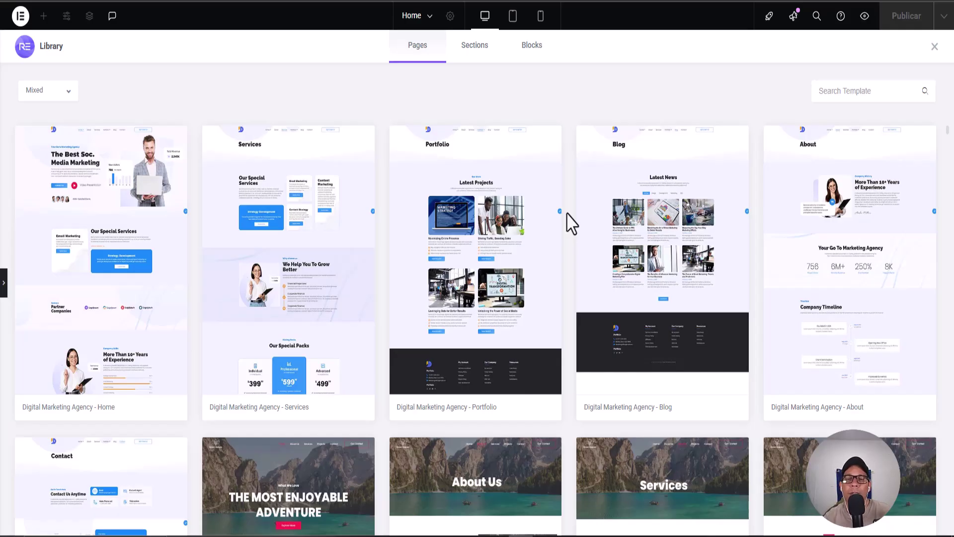
pyautogui.click(71, 93)
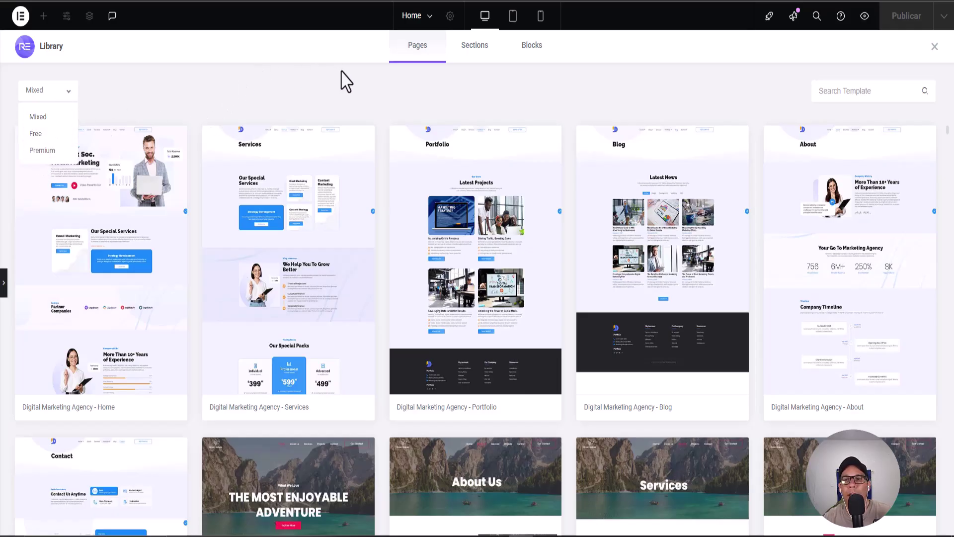
pyautogui.click(853, 91)
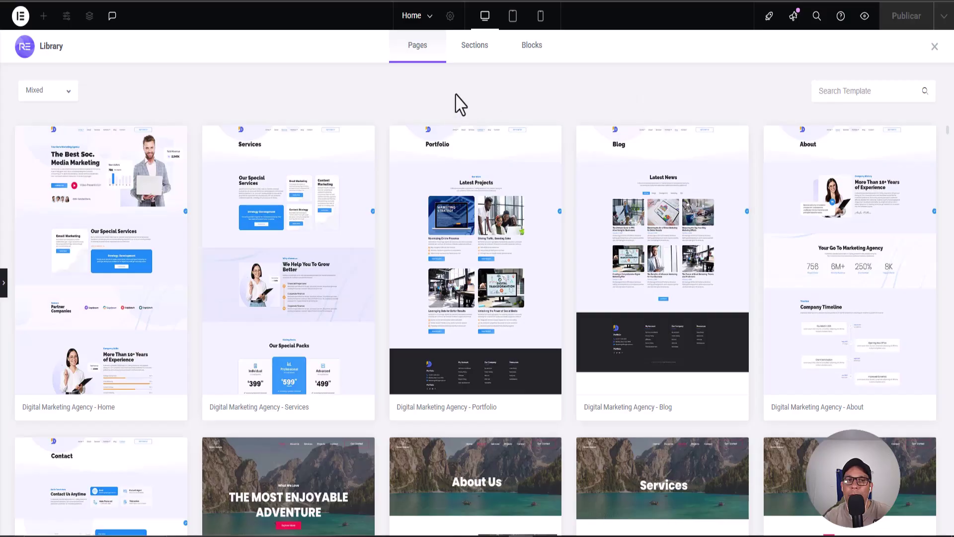
# - Switch the library to section templates and view those in the Hero Slider category
pyautogui.click(475, 47)
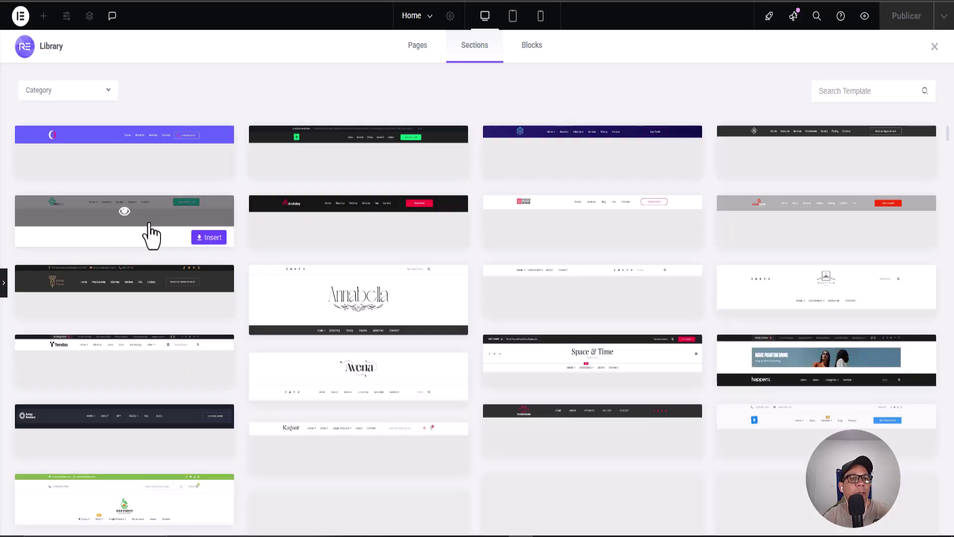
pyautogui.click(108, 90)
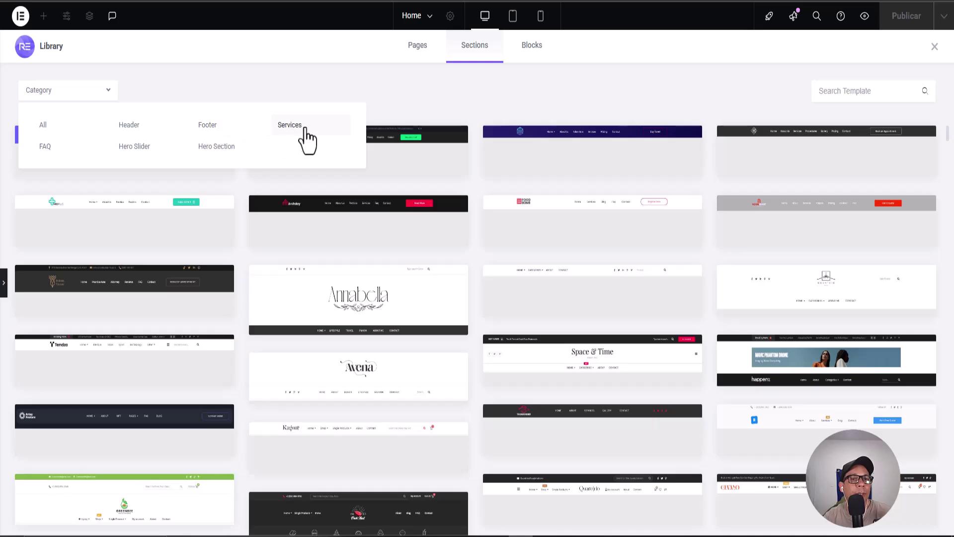
pyautogui.click(133, 150)
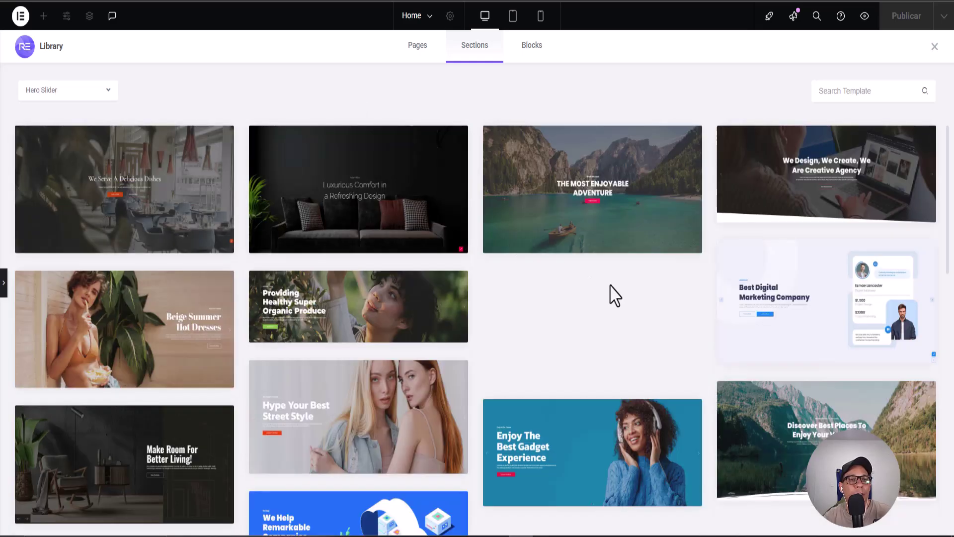
pyautogui.scroll(-5, 487, 328)
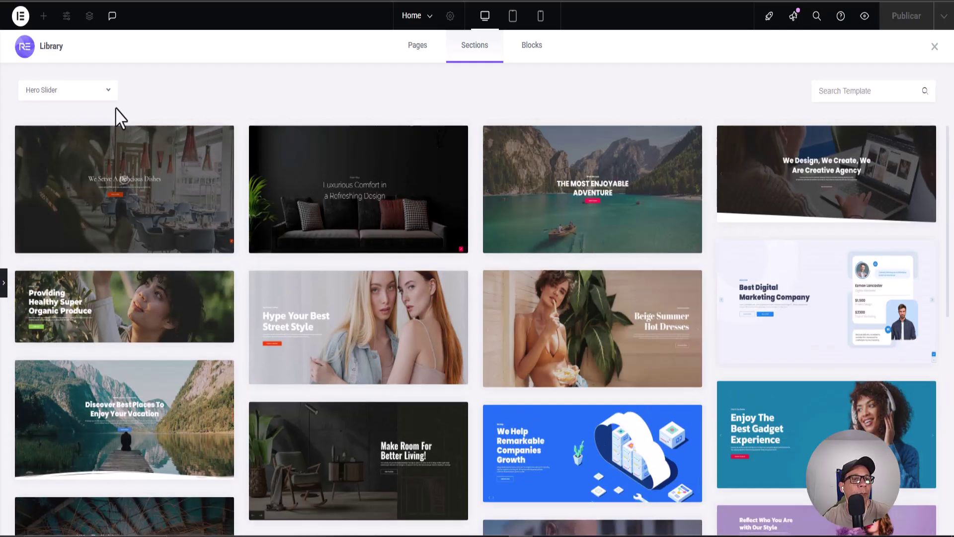
# - Filter the section templates by the Footer category and look through the designs
pyautogui.click(109, 92)
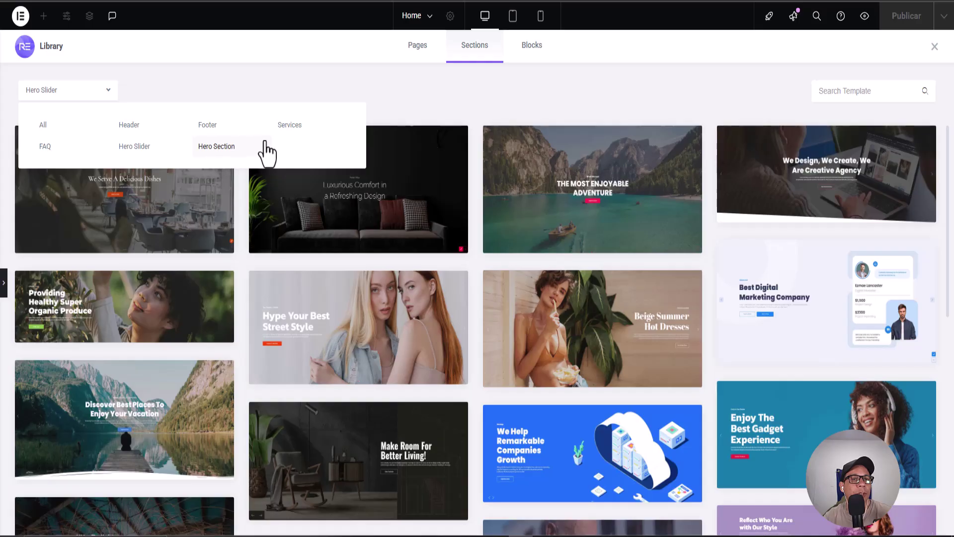
pyautogui.click(204, 126)
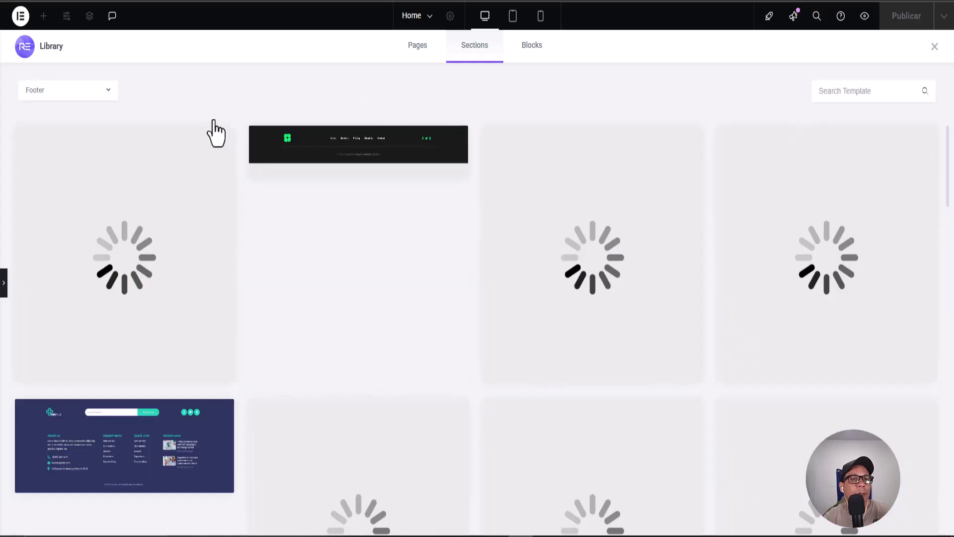
pyautogui.scroll(-10, 476, 275)
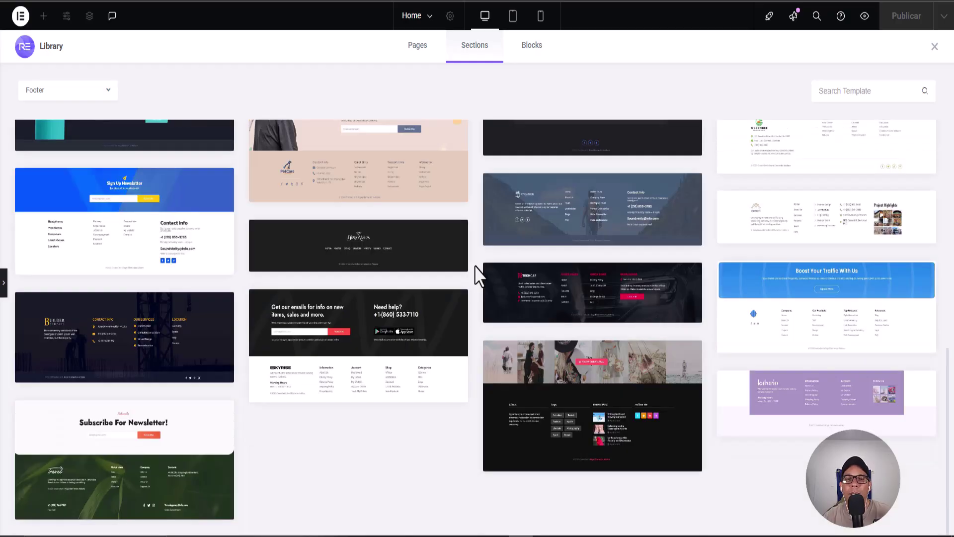
pyautogui.scroll(10, 475, 264)
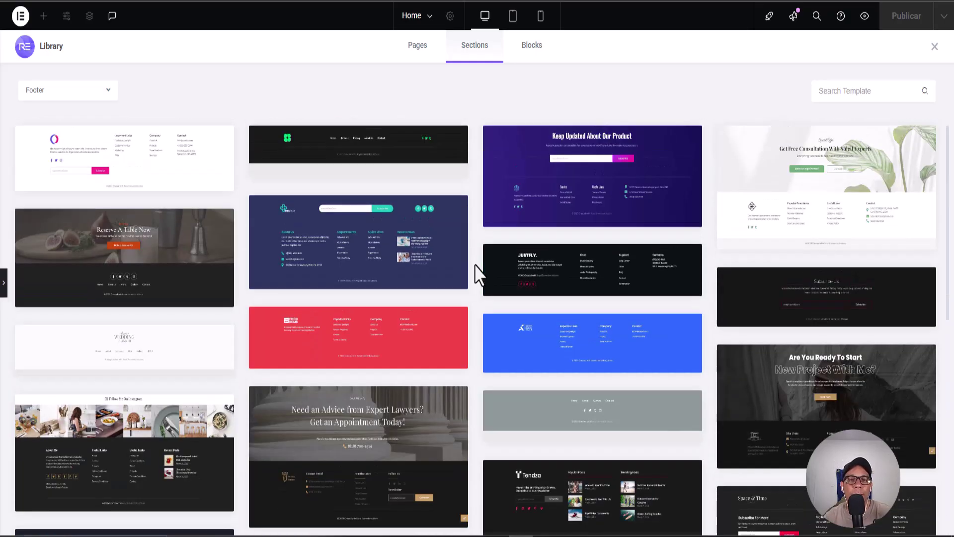
# - Filter the section templates by the Header category and look through the designs
pyautogui.click(90, 96)
pyautogui.click(128, 129)
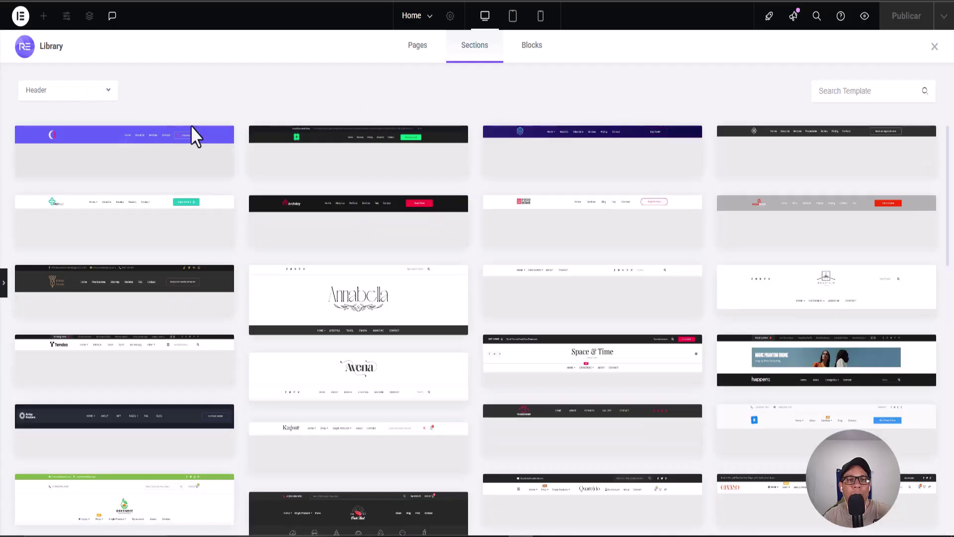
pyautogui.scroll(-5, 475, 212)
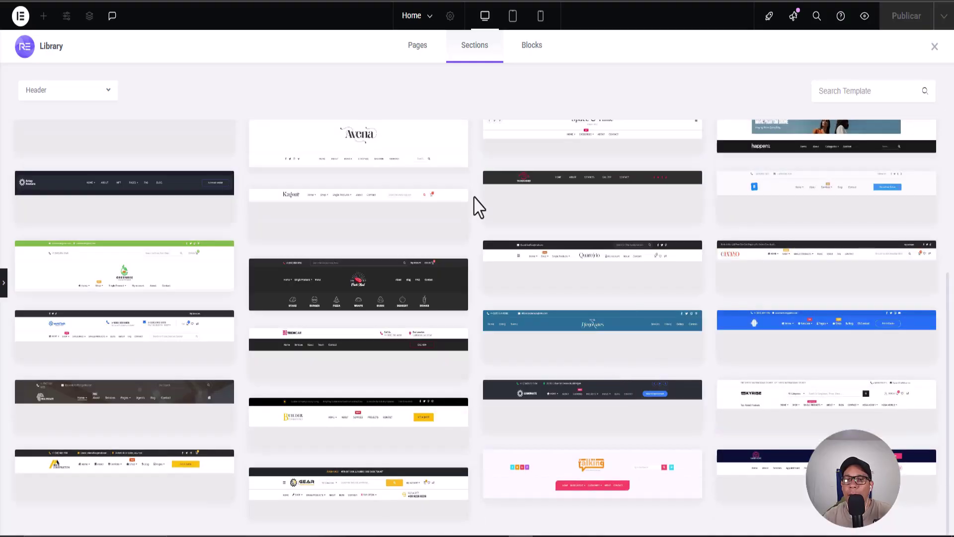
pyautogui.scroll(5, 478, 206)
# - Browse the library's block templates, from Post Grid/Slider/Carousel to WooCommerce Grid/Slider/Carousel
pyautogui.click(531, 49)
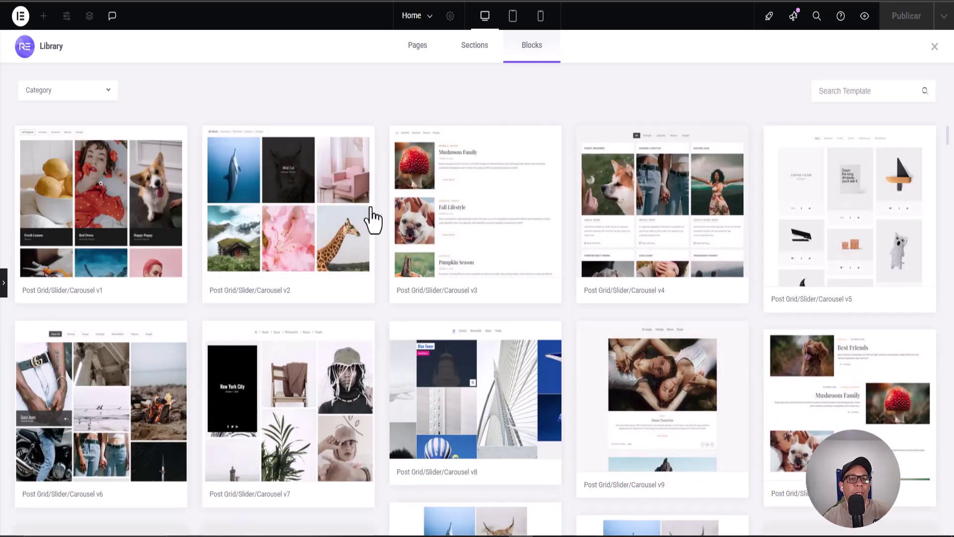
pyautogui.scroll(-4, 385, 228)
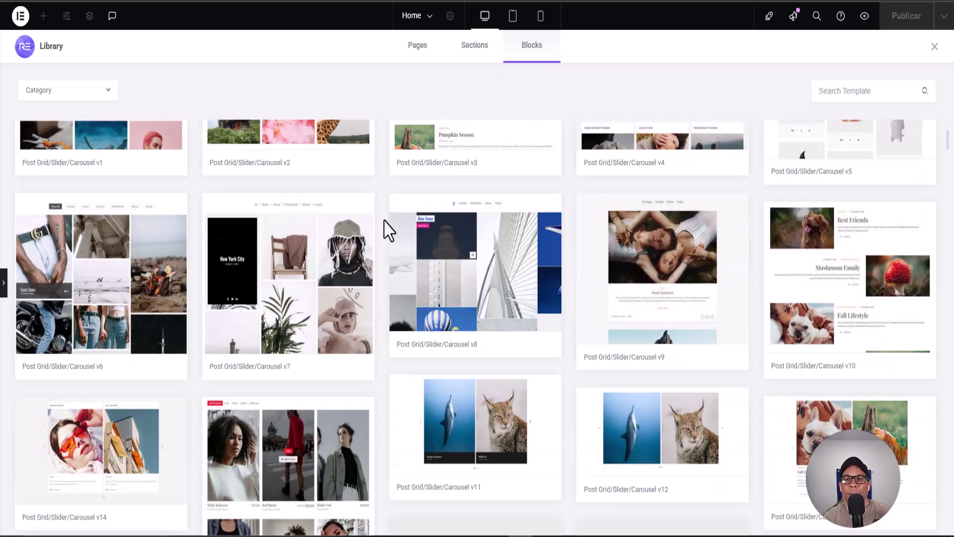
pyautogui.scroll(5, 387, 228)
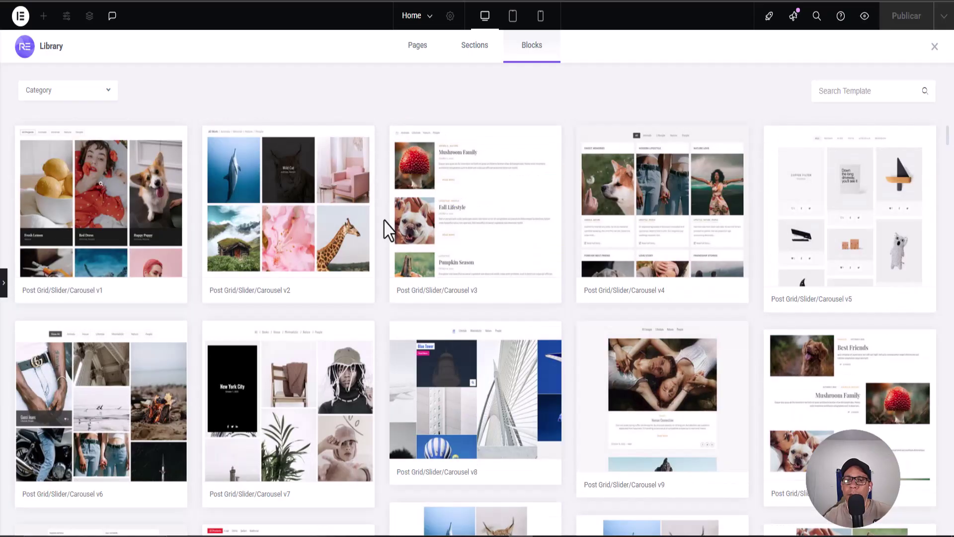
pyautogui.scroll(-6, 385, 221)
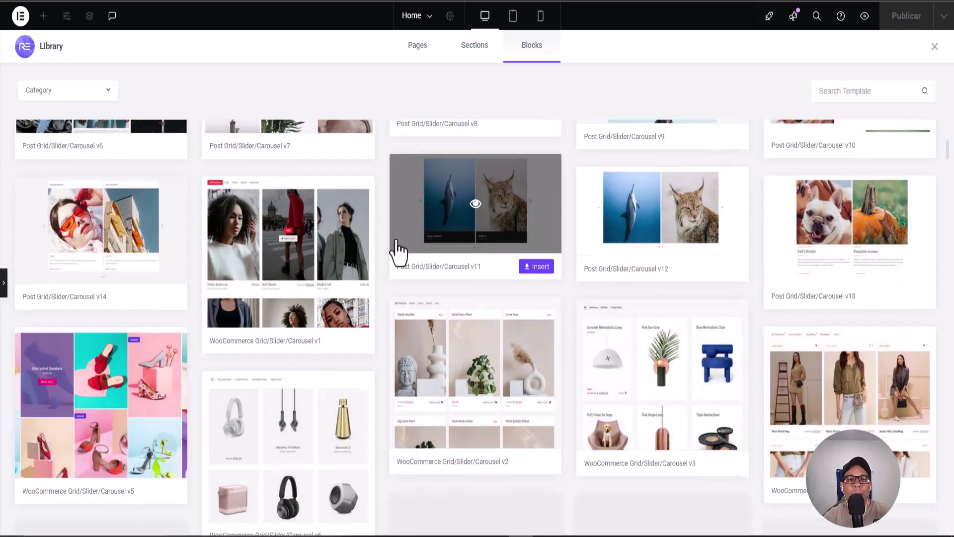
pyautogui.scroll(-1, 396, 253)
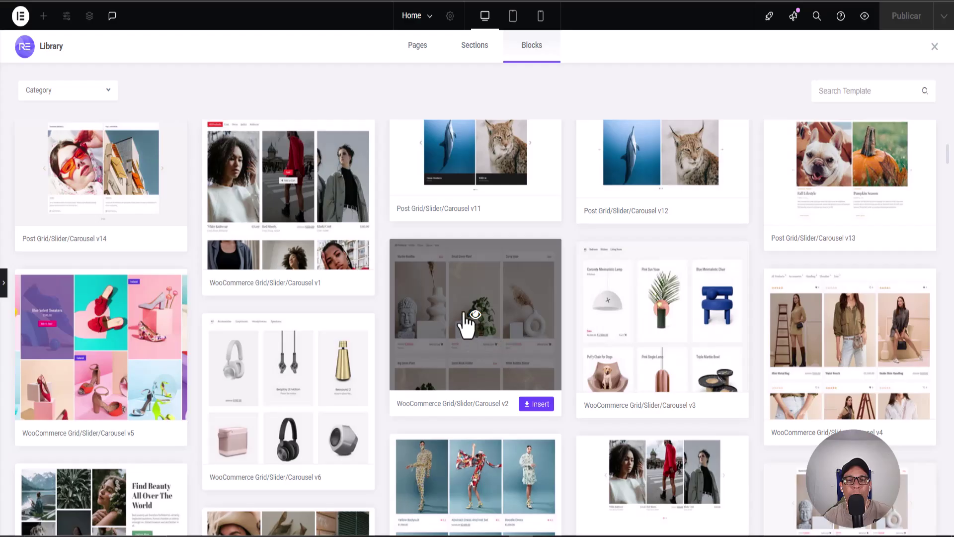
# - Preview the WooCommerce Grid/Slider/Carousel v2 block and examine its product grid layout
pyautogui.click(475, 314)
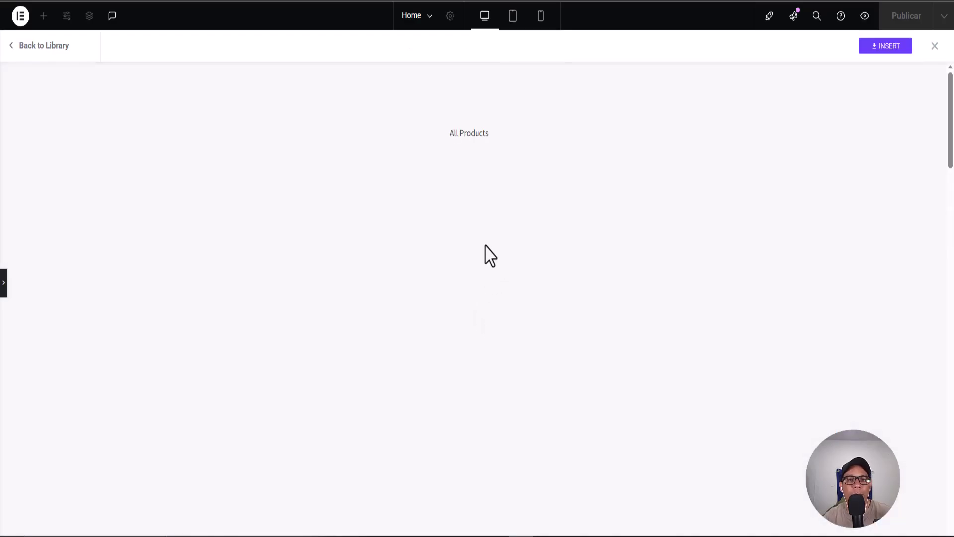
pyautogui.scroll(-6, 380, 235)
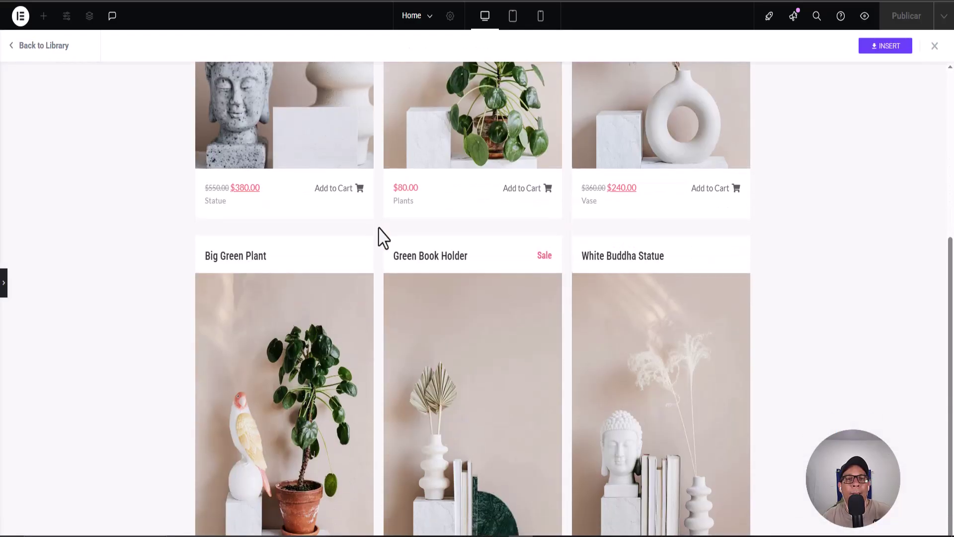
pyautogui.scroll(8, 383, 238)
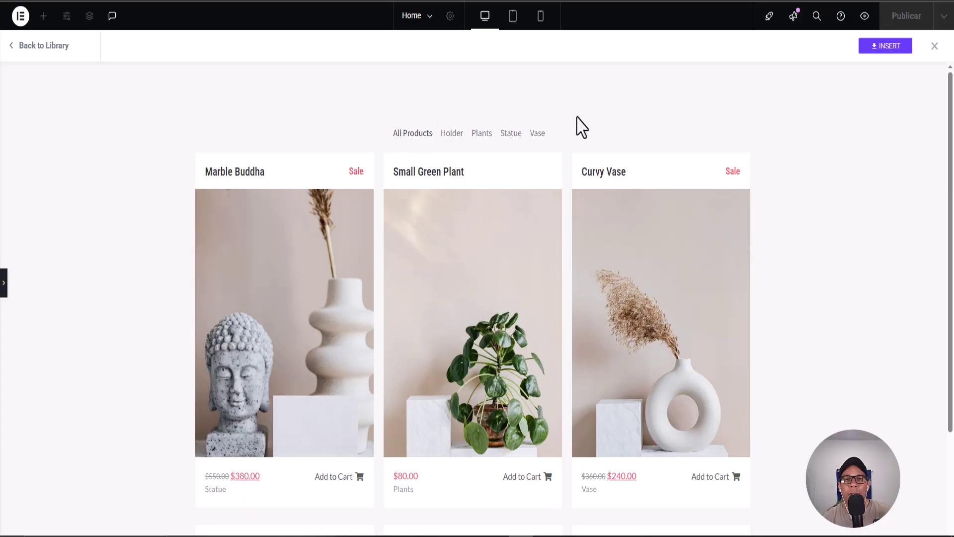
pyautogui.scroll(-5, 743, 256)
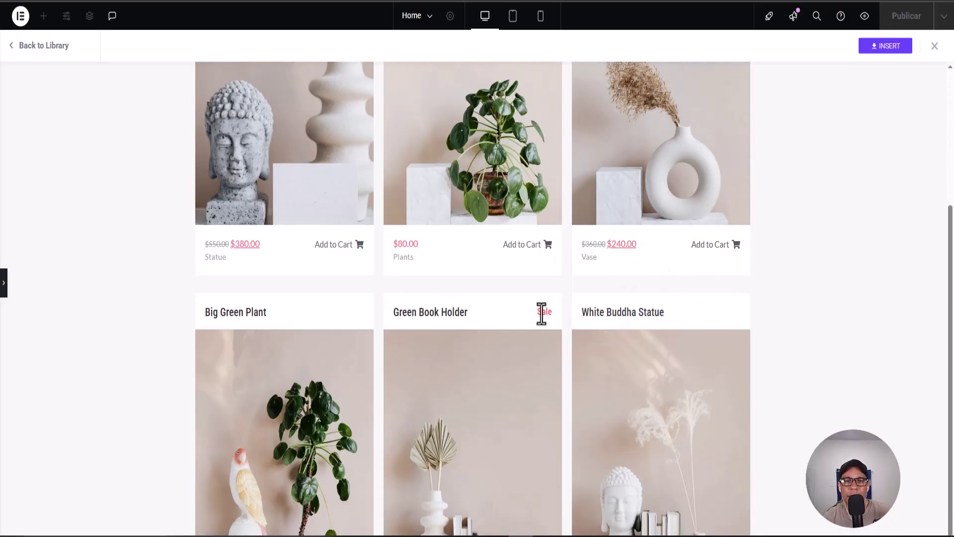
pyautogui.scroll(5, 730, 265)
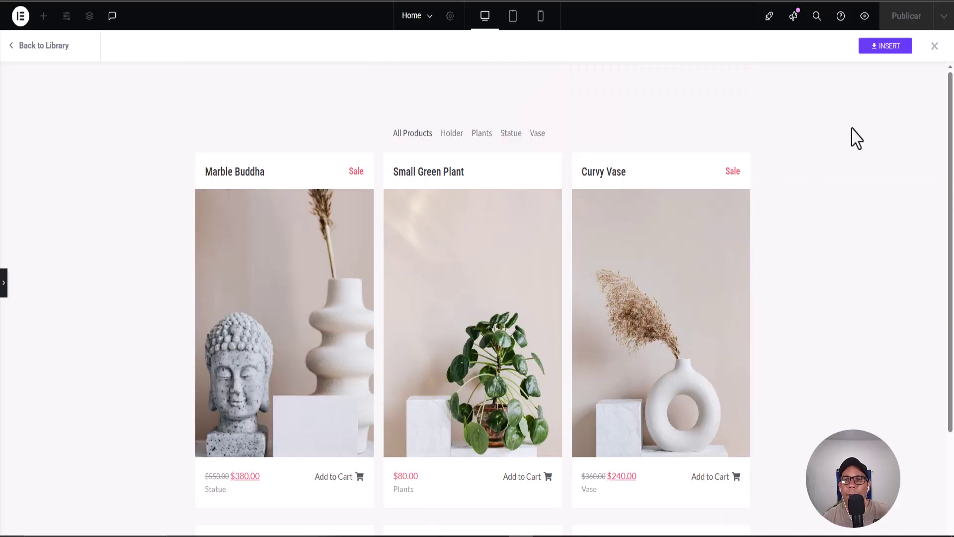
# - Try inserting the previewed WooCommerce Grid/Slider/Carousel v2 block into the Home page, and delete its section
pyautogui.click(884, 46)
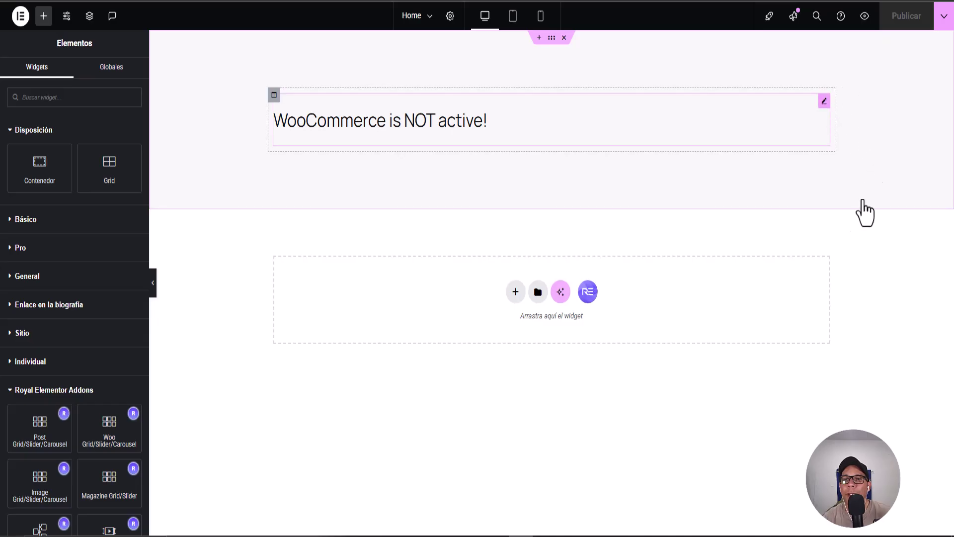
pyautogui.rightClick(824, 100)
pyautogui.click(565, 37)
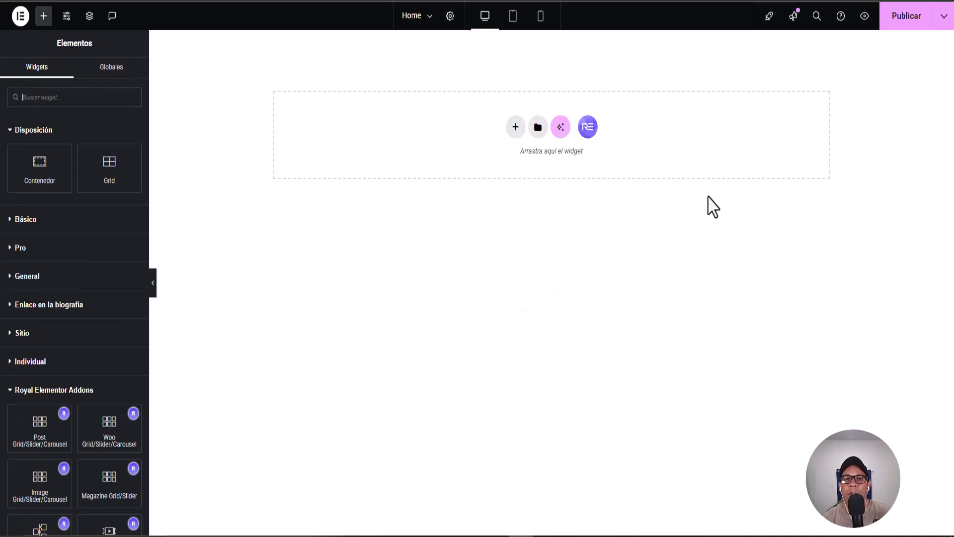
# - Reopen the Royal Addons library, browse its block templates and preview the Posts/Story Timeline v3 block
pyautogui.click(588, 127)
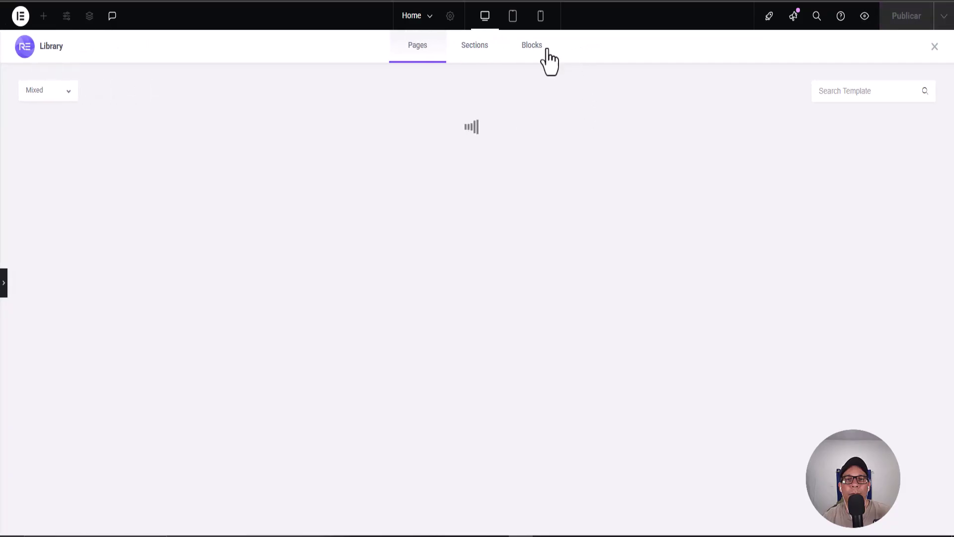
pyautogui.click(530, 48)
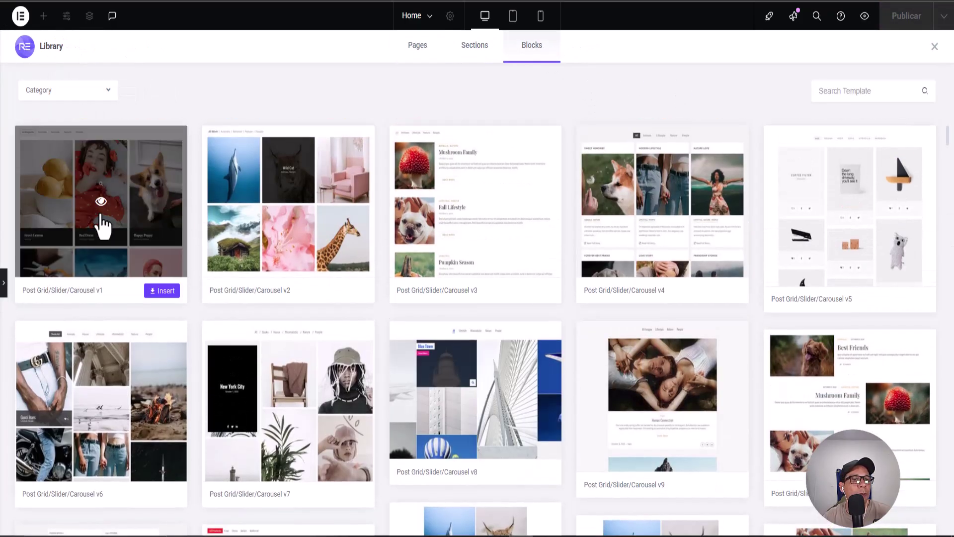
pyautogui.scroll(-15, 201, 313)
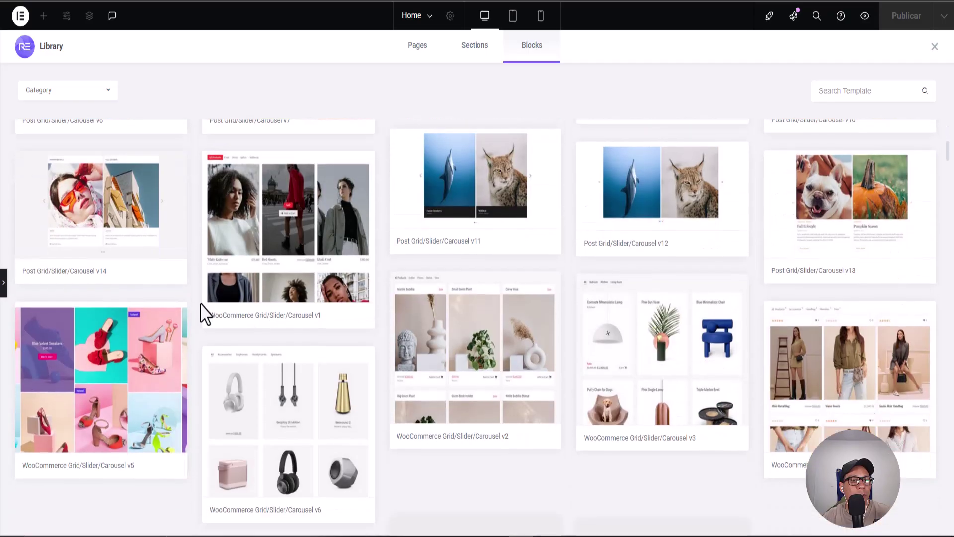
pyautogui.scroll(-10, 201, 313)
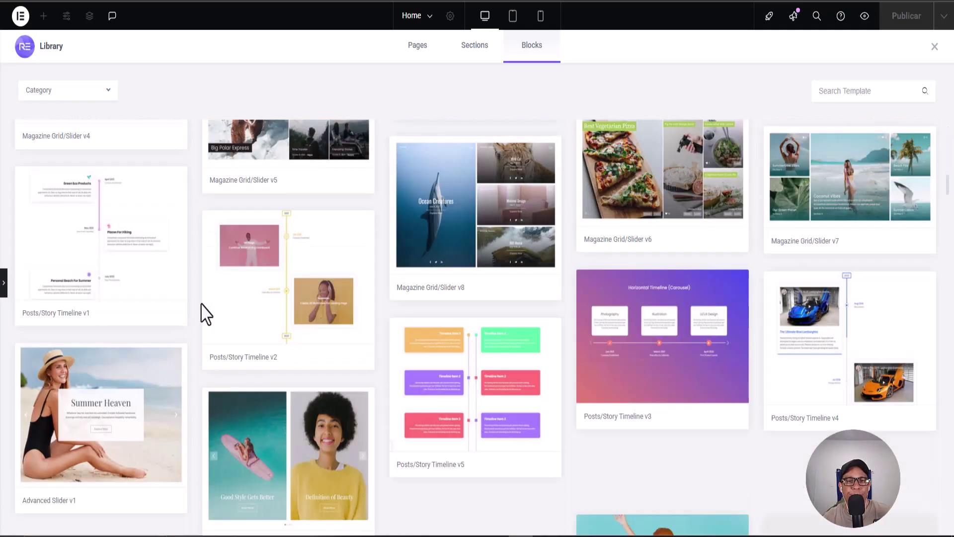
pyautogui.scroll(-3, 201, 304)
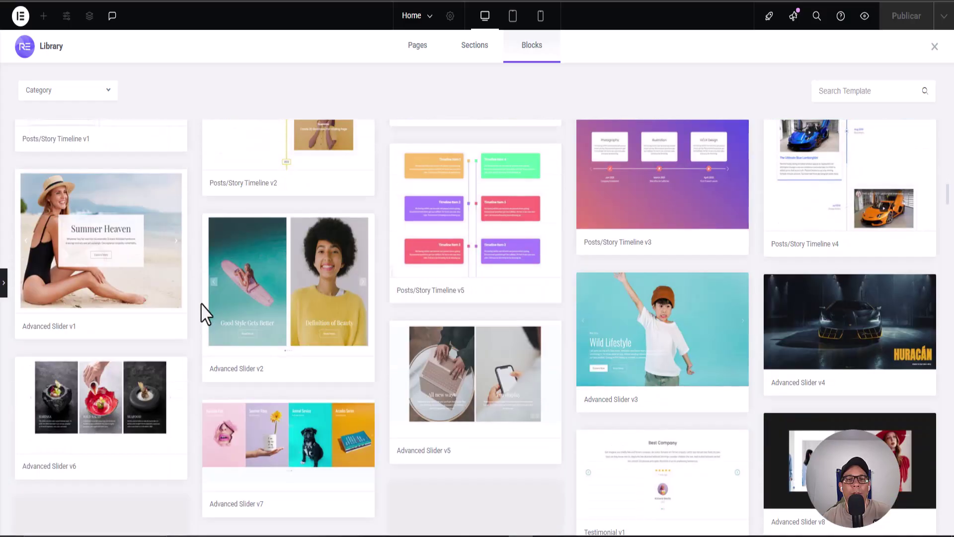
pyautogui.click(665, 198)
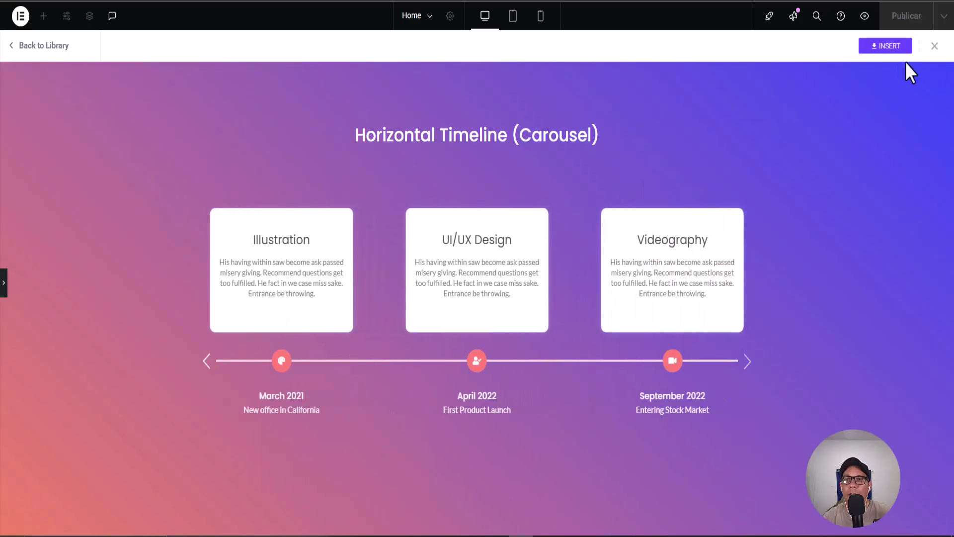
# - Insert the previewed Posts/Story Timeline v3 block into the Home page and open its timeline and heading settings
pyautogui.click(883, 46)
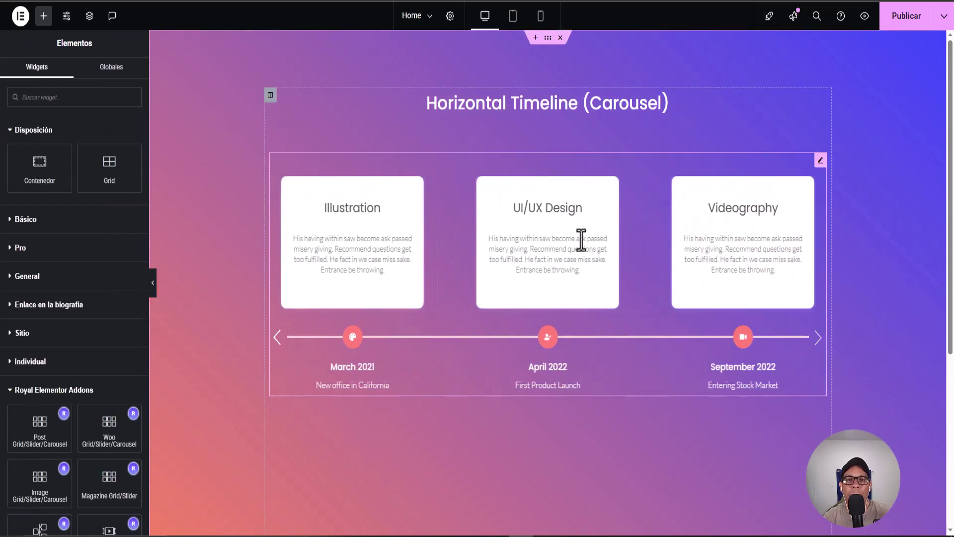
pyautogui.click(569, 242)
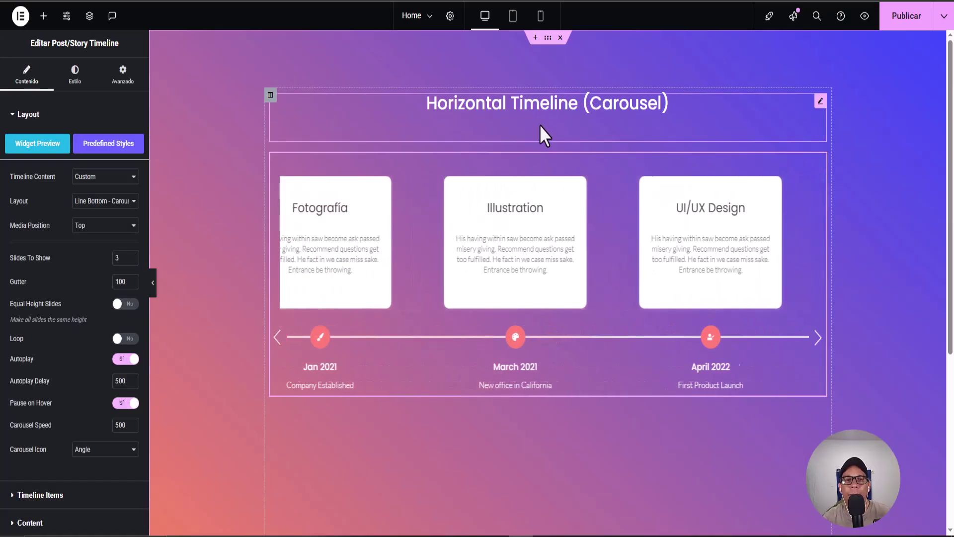
pyautogui.click(539, 106)
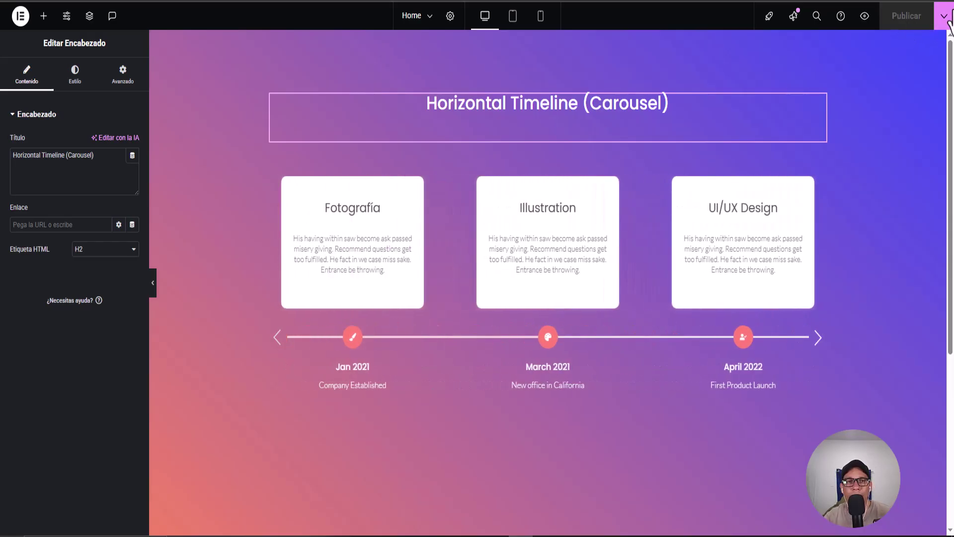
# - Exit the Elementor editor to WordPress and open the Royal Addons Templates Kit library
pyautogui.click(19, 19)
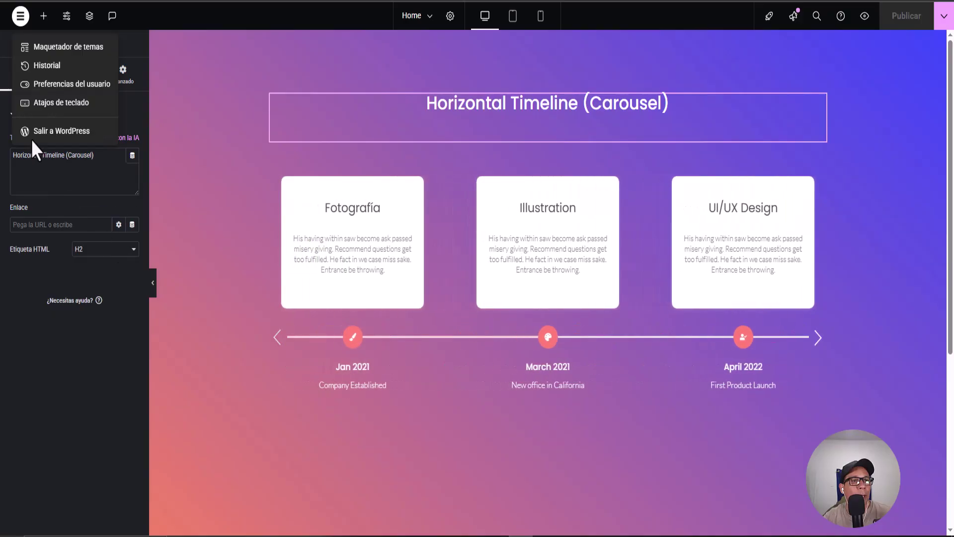
pyautogui.click(48, 133)
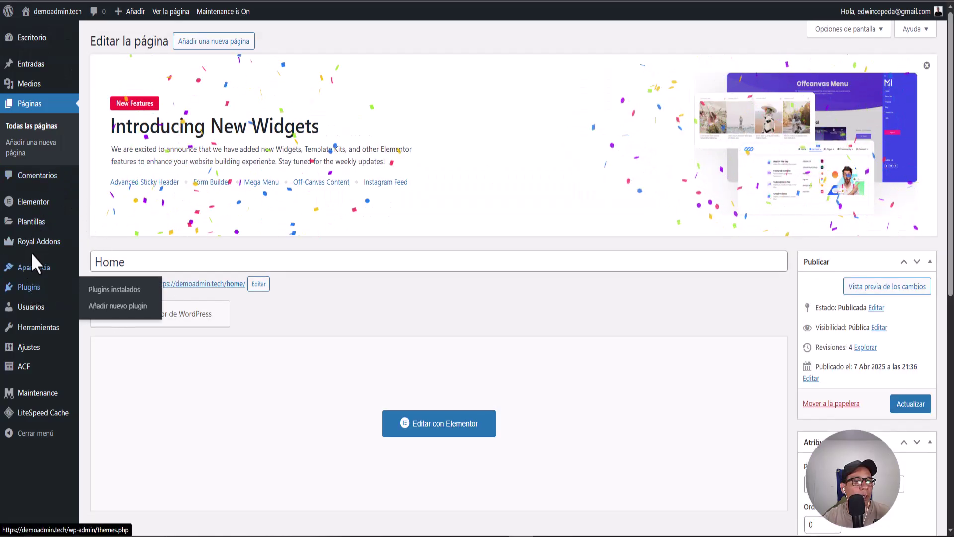
pyautogui.moveTo(32, 245)
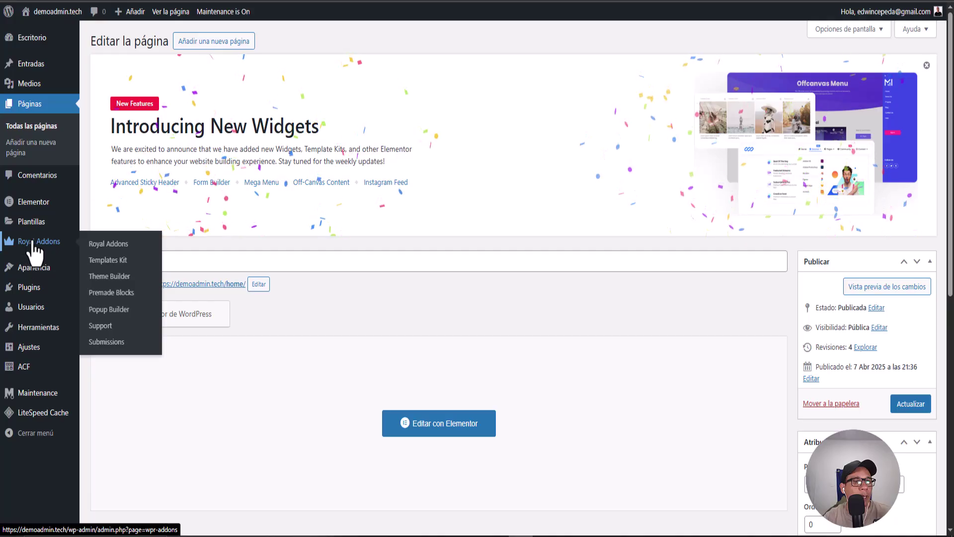
pyautogui.click(104, 266)
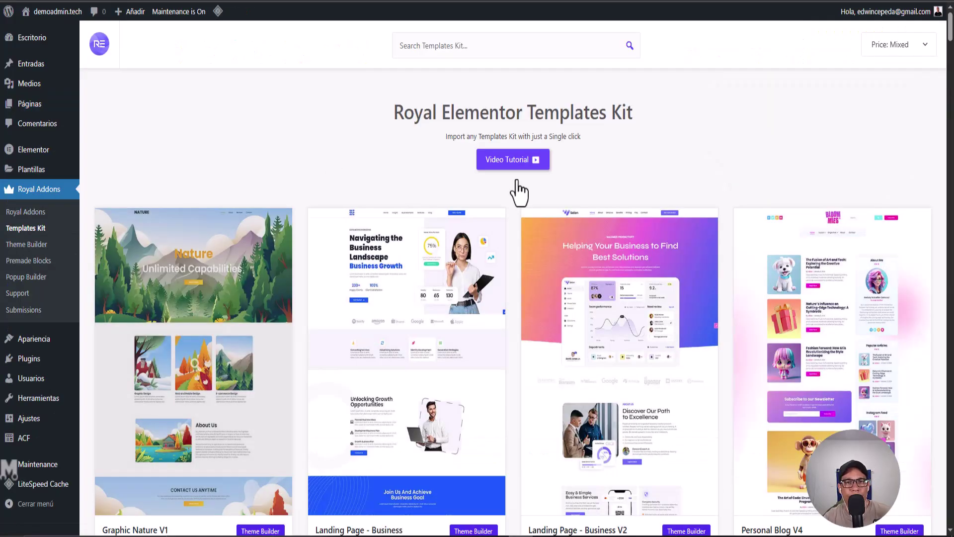
# - Browse the template kits, open the Landing Page - Business kit and examine its included page templates
pyautogui.scroll(-4, 520, 219)
pyautogui.scroll(4, 519, 218)
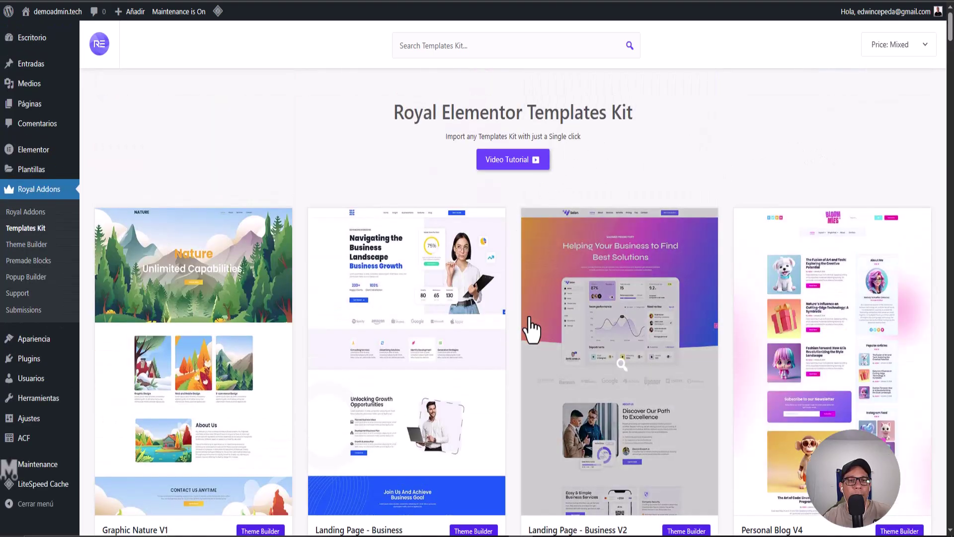
pyautogui.scroll(-6, 526, 323)
pyautogui.scroll(4, 527, 323)
pyautogui.scroll(2, 447, 333)
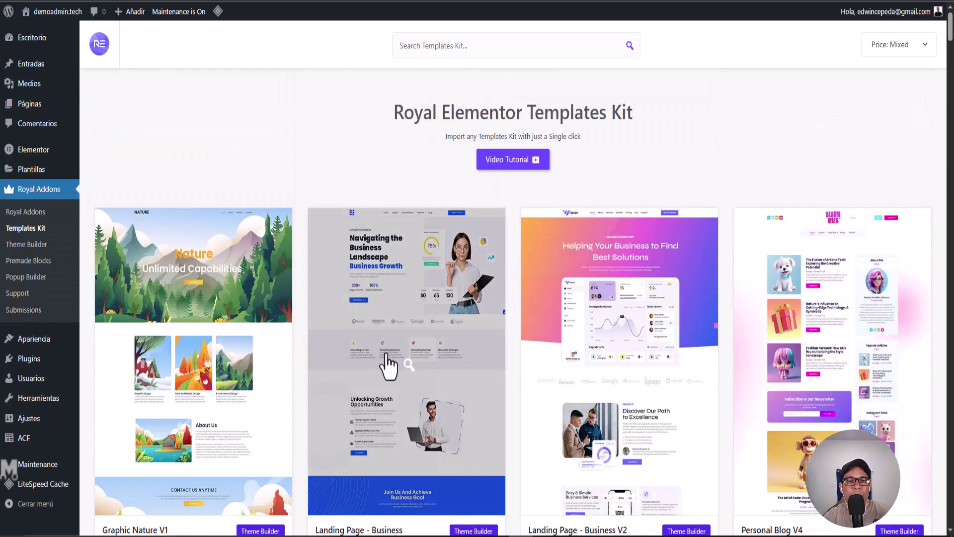
pyautogui.scroll(-2, 438, 380)
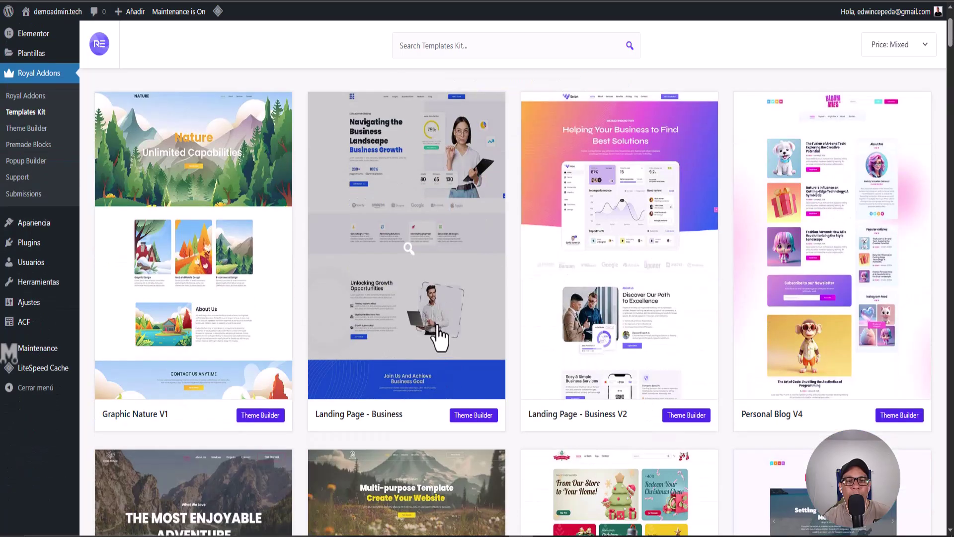
pyautogui.click(391, 263)
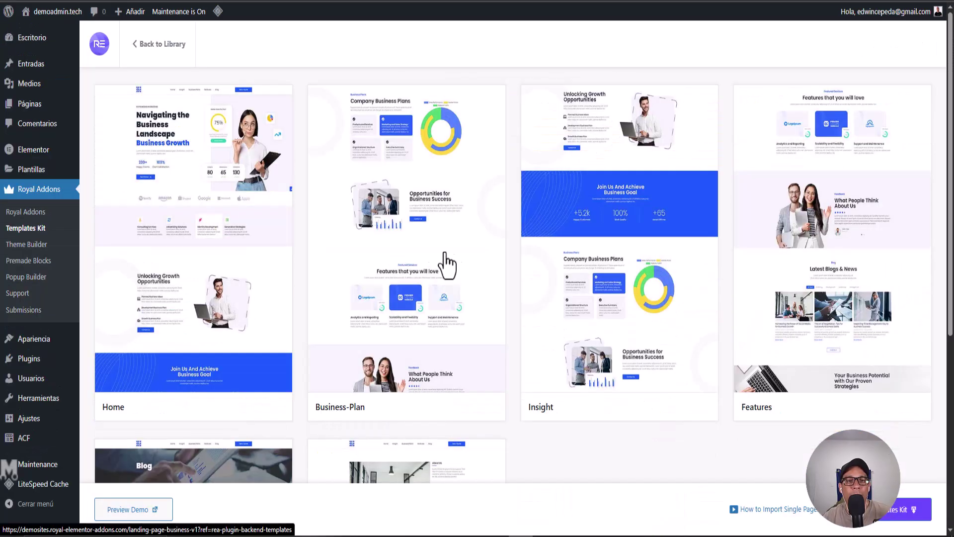
pyautogui.scroll(-3, 517, 363)
pyautogui.scroll(-3, 519, 365)
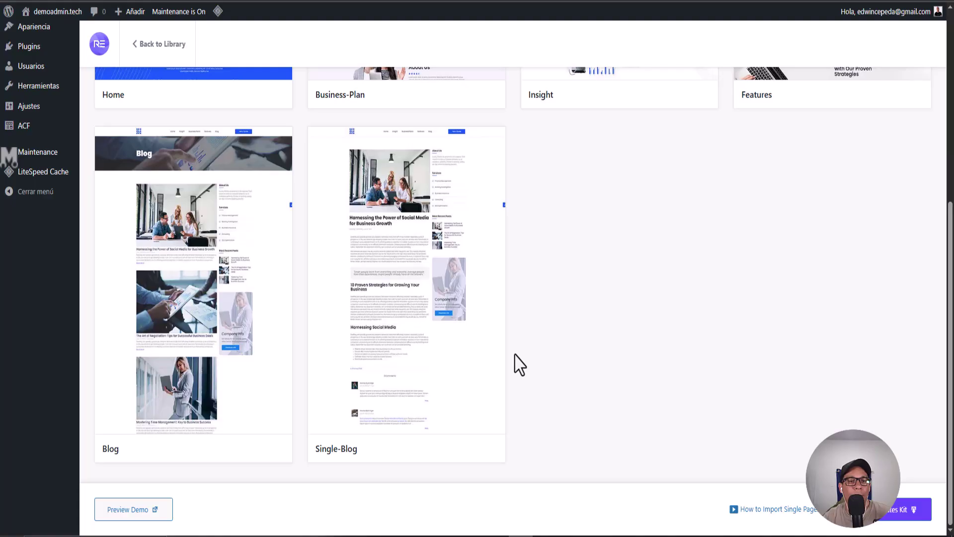
pyautogui.scroll(5, 519, 366)
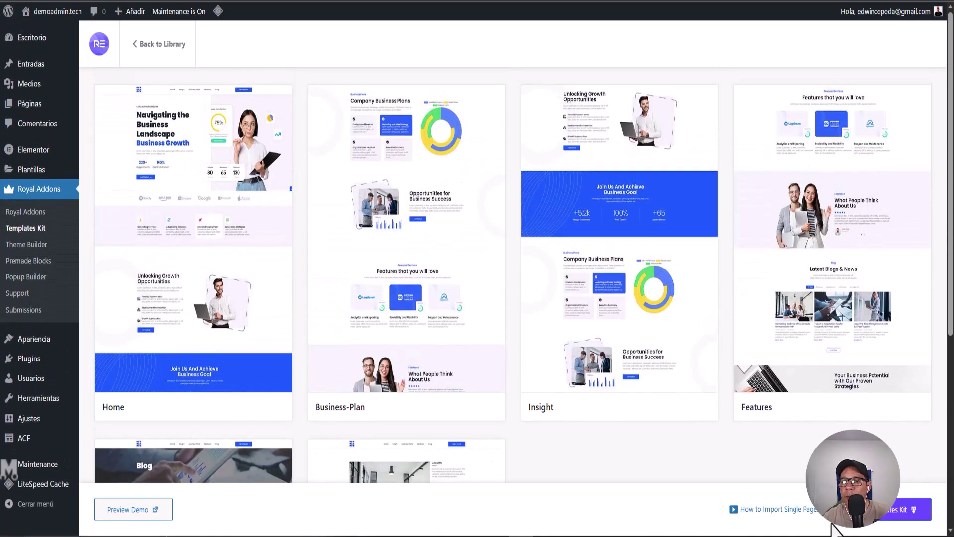
# - Import the complete Landing Page - Business templates kit, accept the import notice and visit the site
pyautogui.click(877, 517)
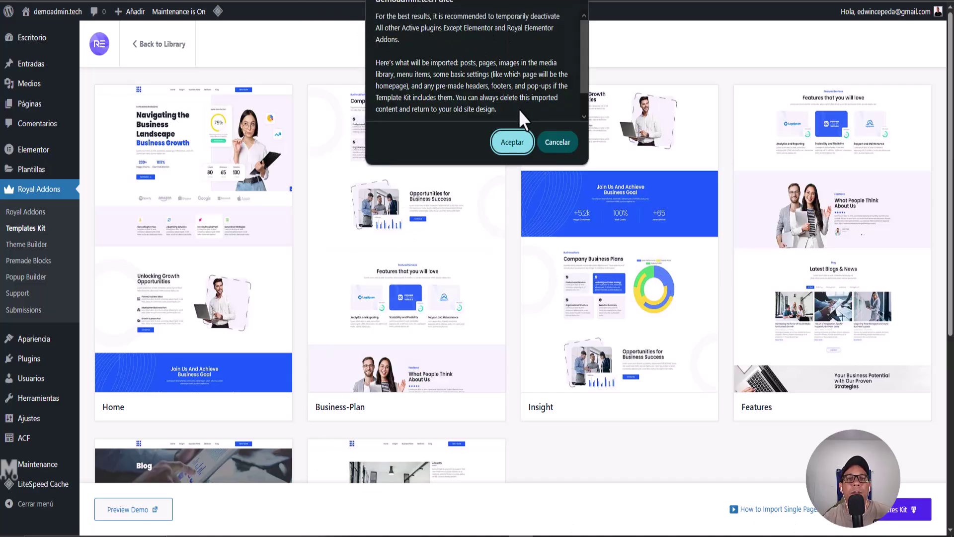
pyautogui.click(511, 143)
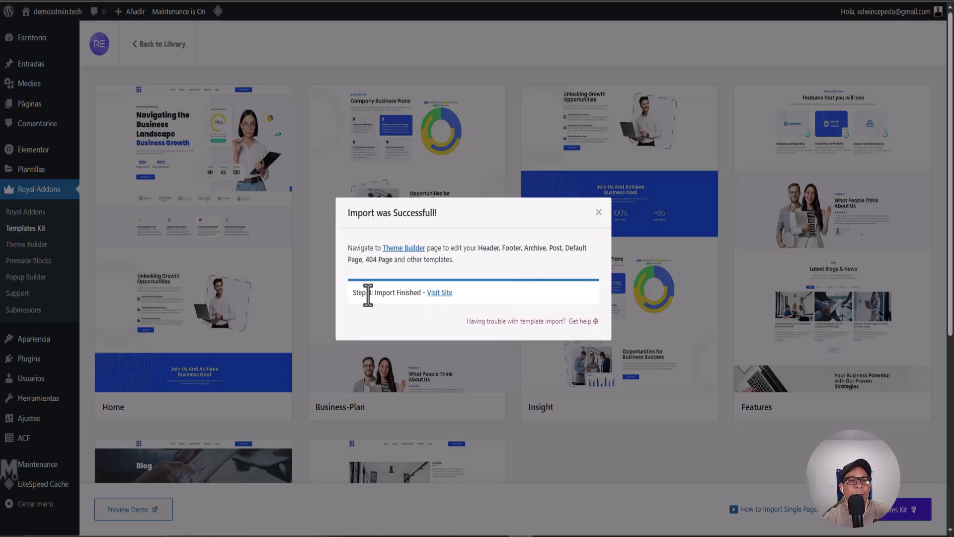
pyautogui.click(434, 295)
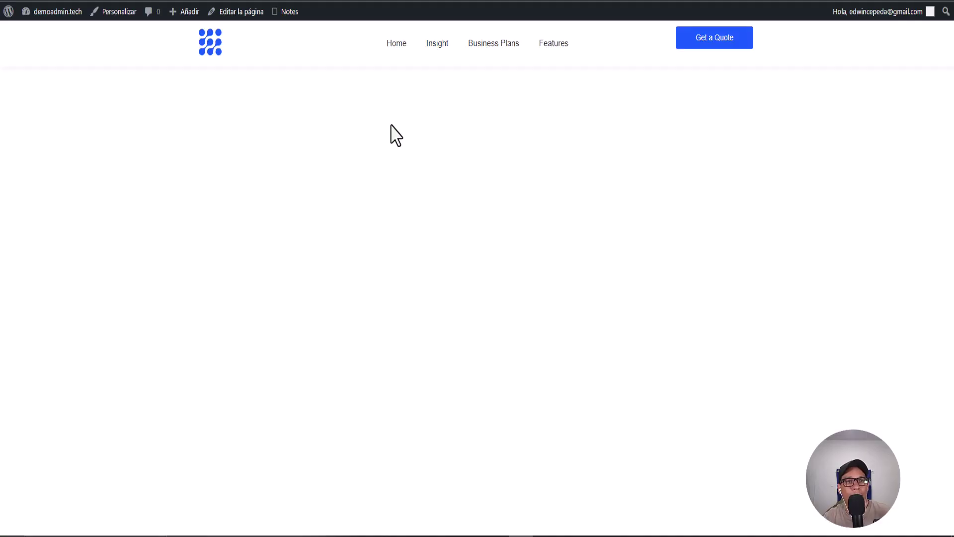
# - Examine the imported business home page on the live site, from the hero section to the latest blog posts
pyautogui.scroll(-6, 396, 135)
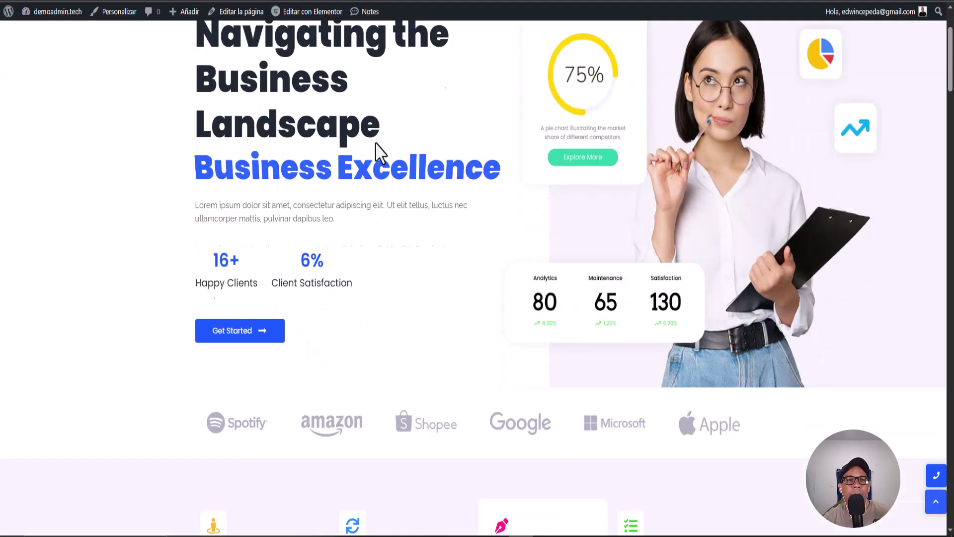
pyautogui.scroll(-15, 391, 201)
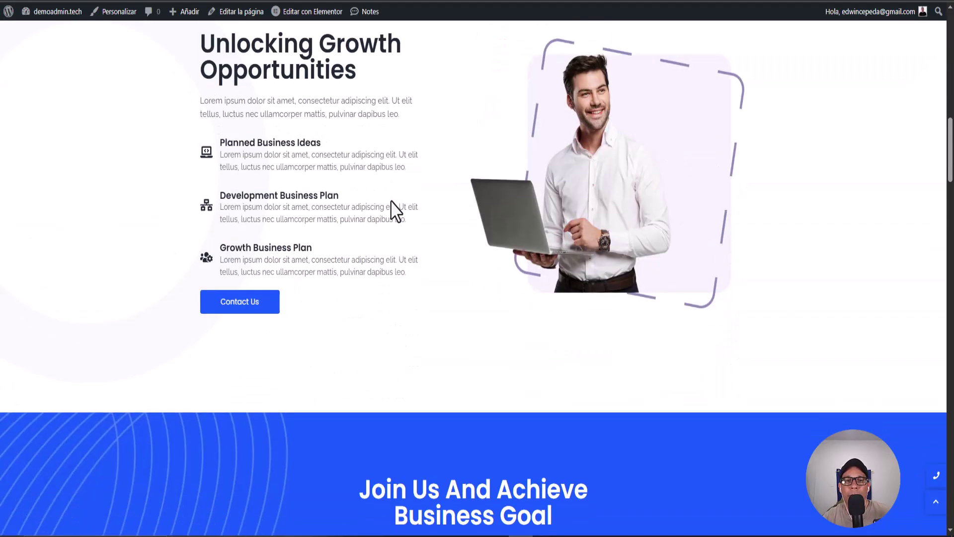
pyautogui.scroll(-18, 393, 202)
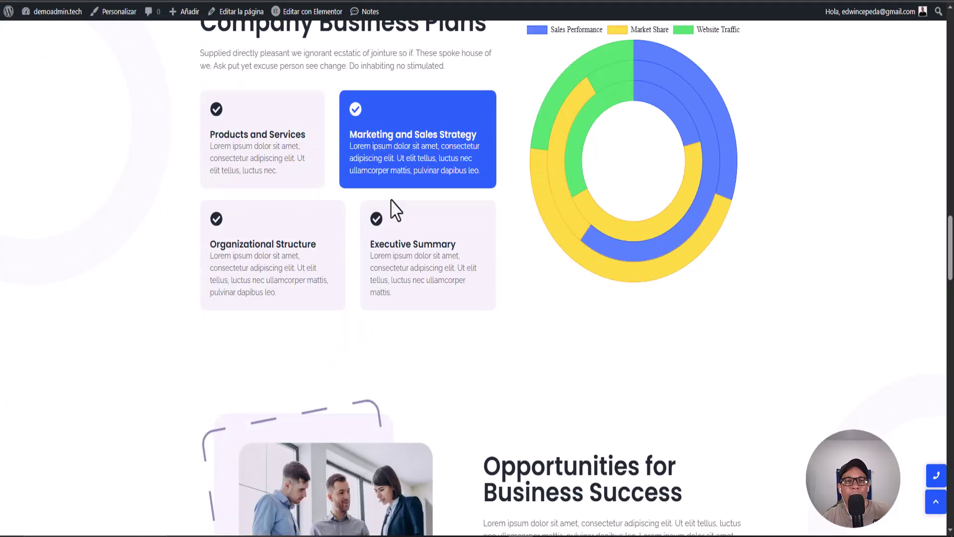
pyautogui.scroll(-12, 391, 197)
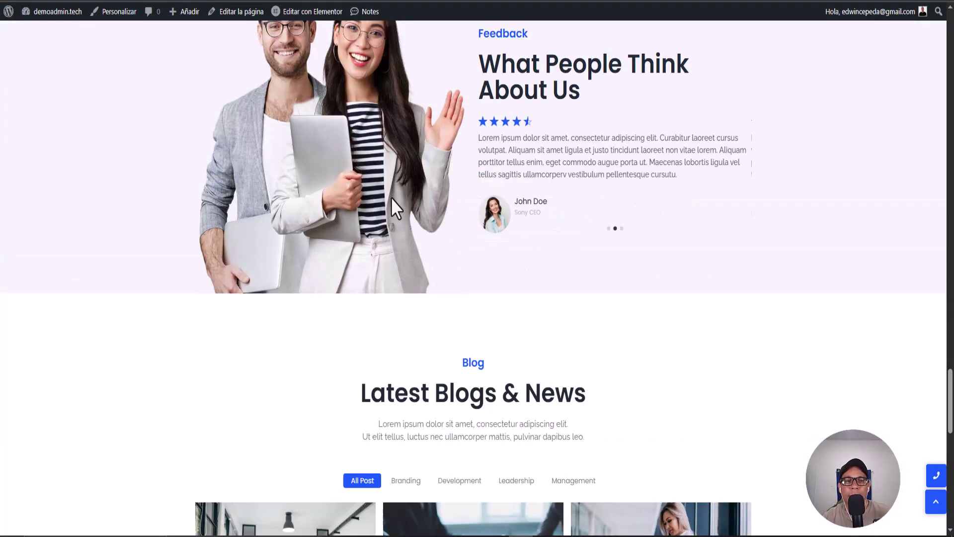
pyautogui.scroll(-10, 390, 208)
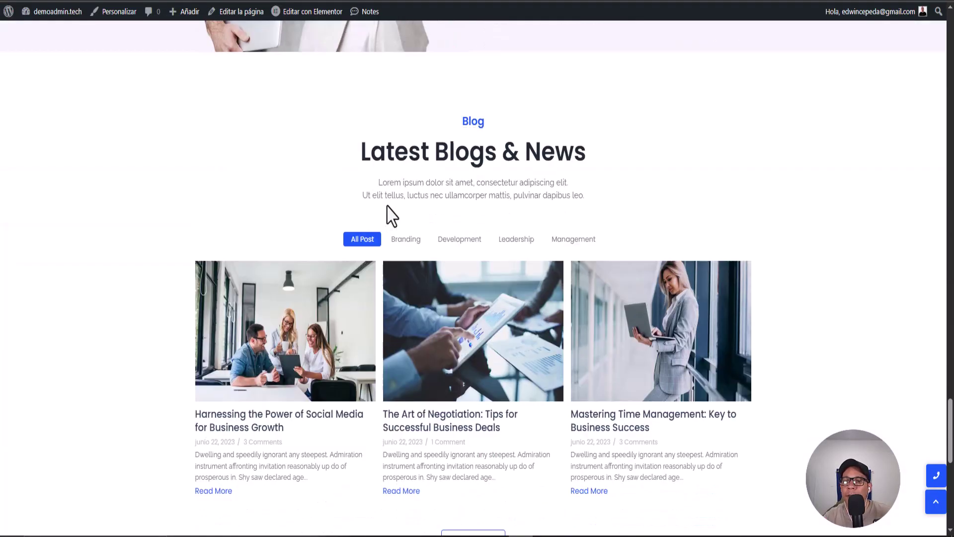
pyautogui.scroll(10, 389, 213)
pyautogui.scroll(20, 388, 207)
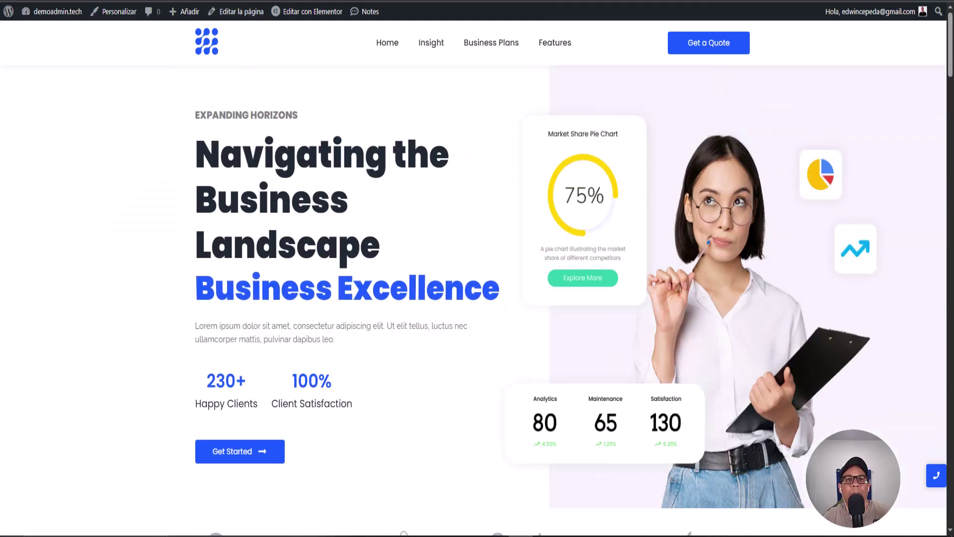
# - Test the site header's Insight and Business Plans navigation links, returning towards the start of the page after each
pyautogui.click(429, 46)
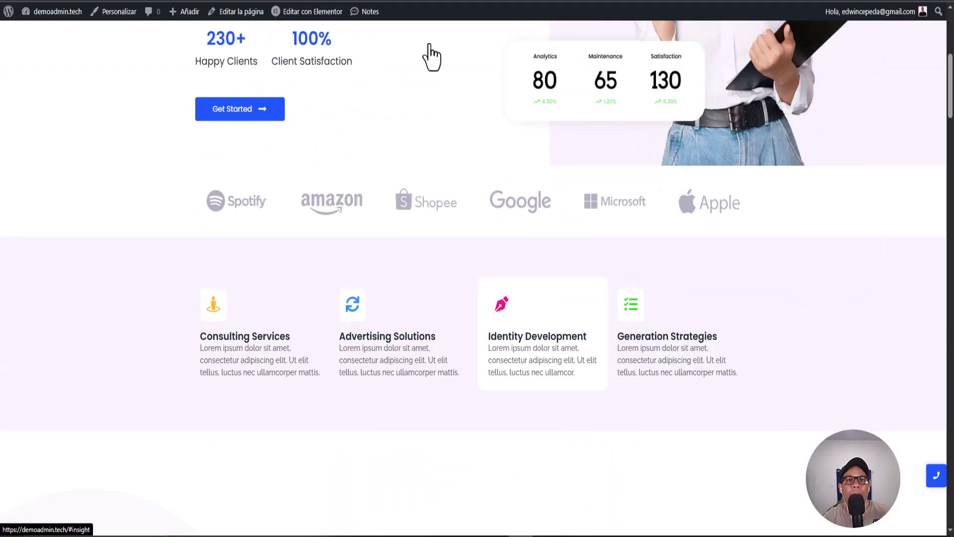
pyautogui.scroll(10, 417, 147)
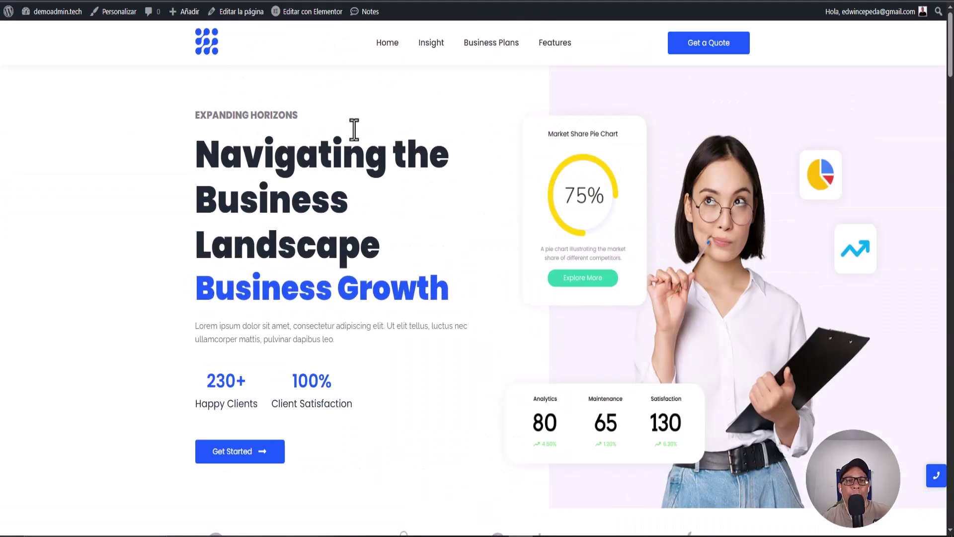
pyautogui.click(482, 45)
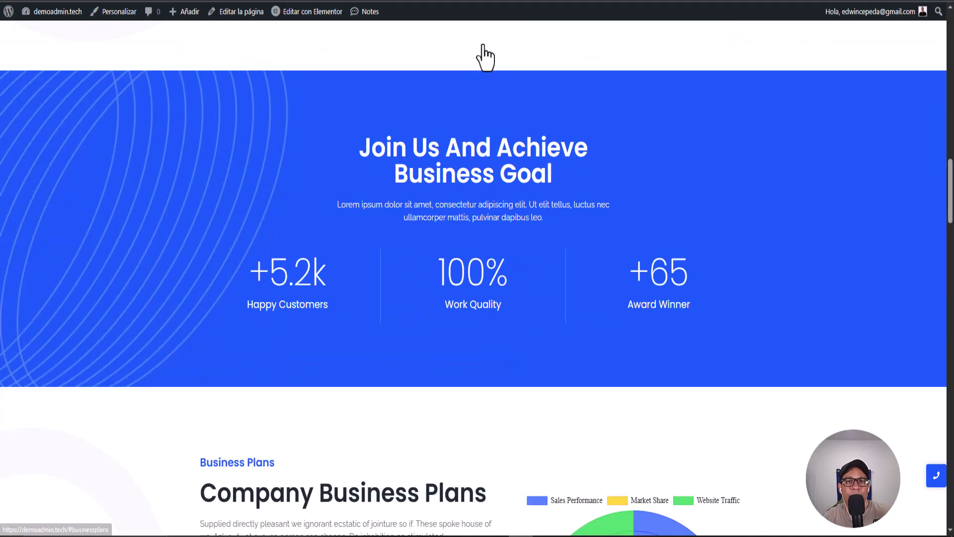
pyautogui.scroll(10, 532, 154)
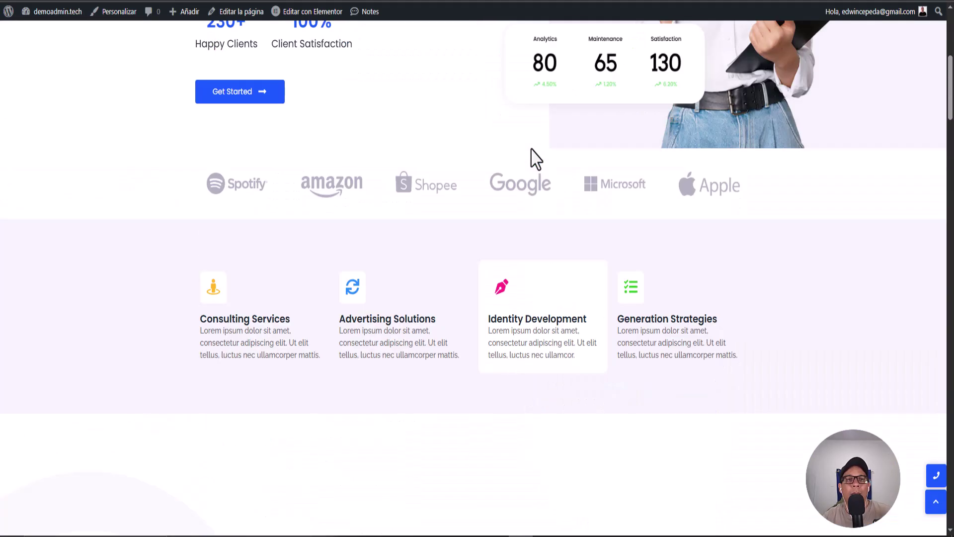
# - Return to the WordPress admin, close the import dialog and open the imported Home page from the pages list in Elementor
pyautogui.click(30, 1)
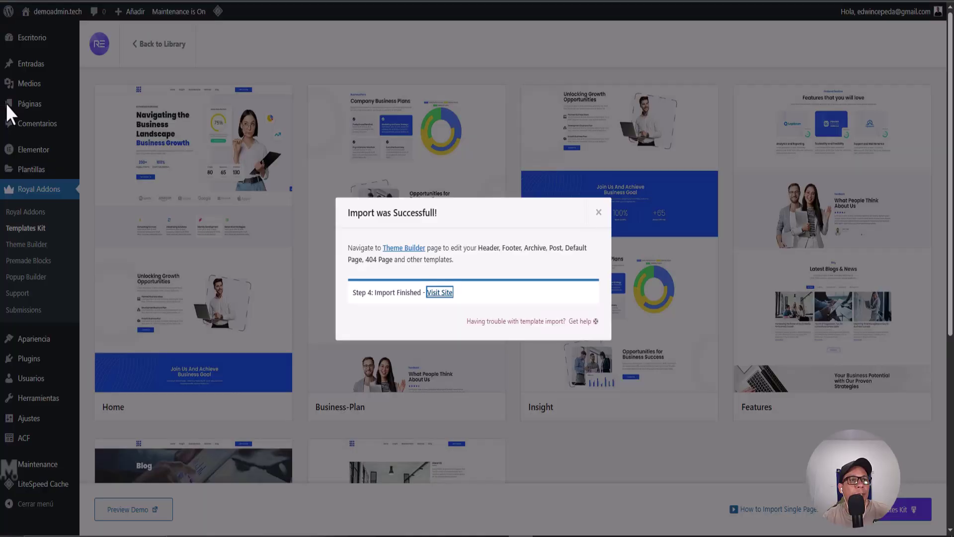
pyautogui.click(599, 212)
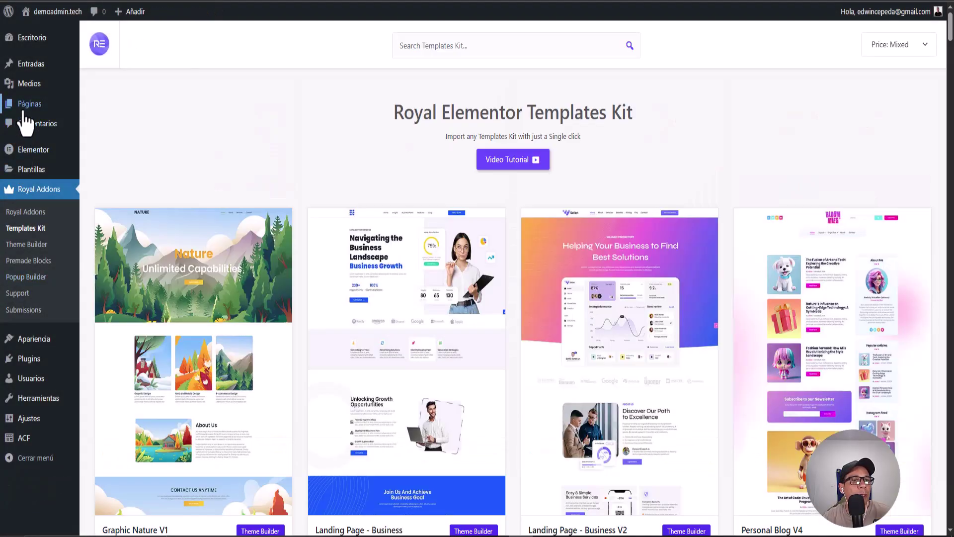
pyautogui.click(29, 104)
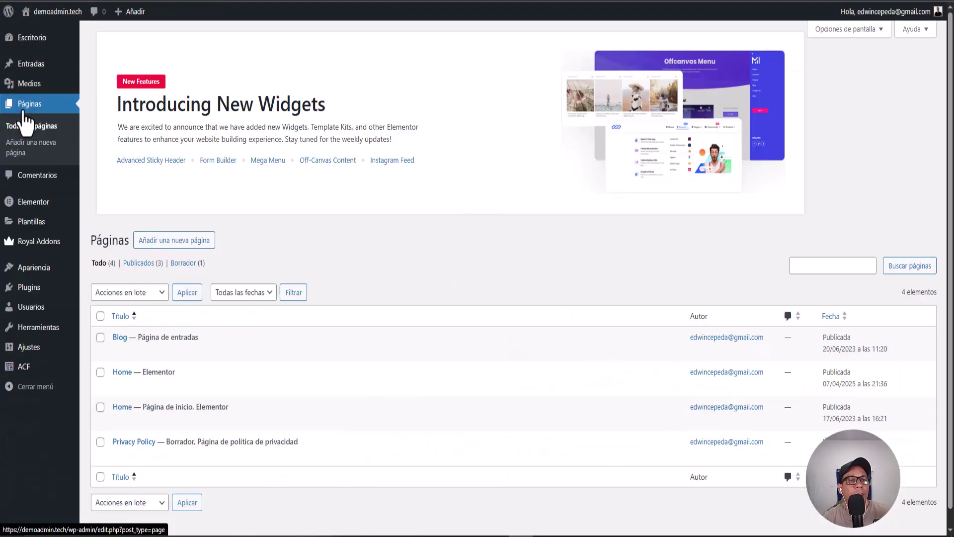
pyautogui.scroll(-1, 288, 358)
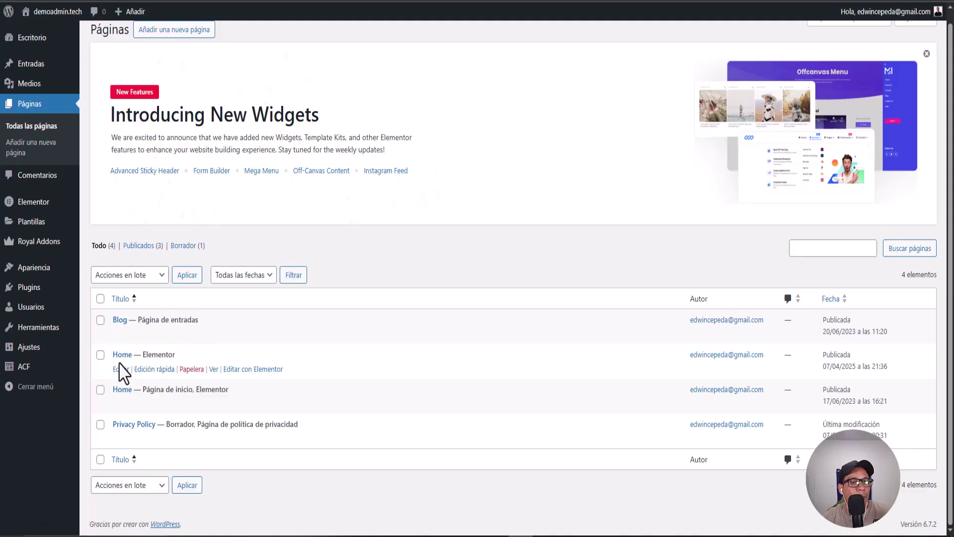
pyautogui.click(249, 370)
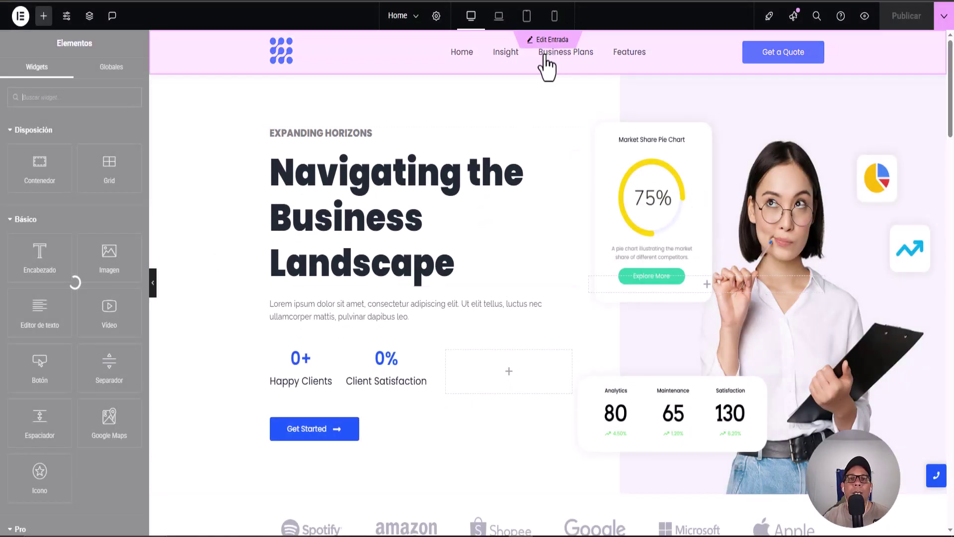
# - Look through the imported Home page's sections in the Elementor editor, including the business plans and featured services
pyautogui.scroll(-10, 497, 221)
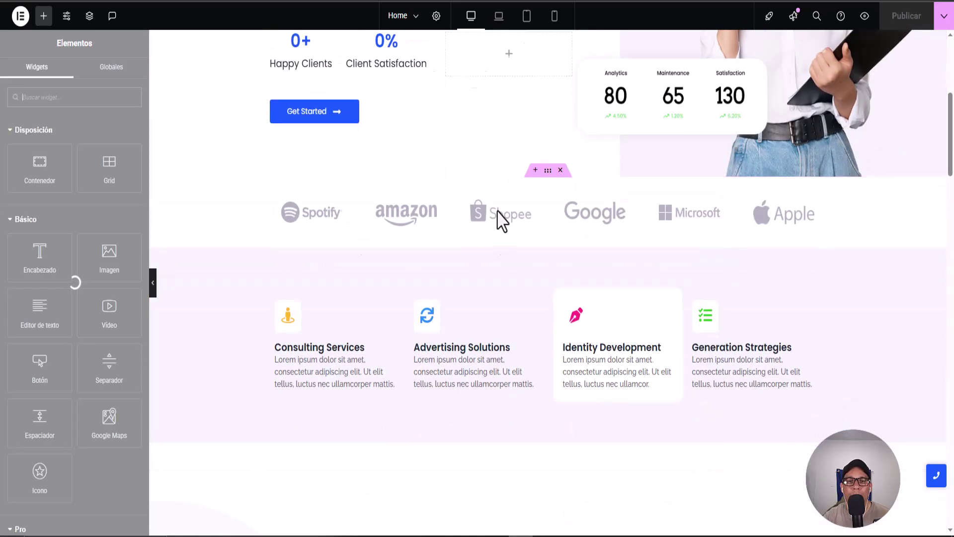
pyautogui.scroll(-15, 497, 221)
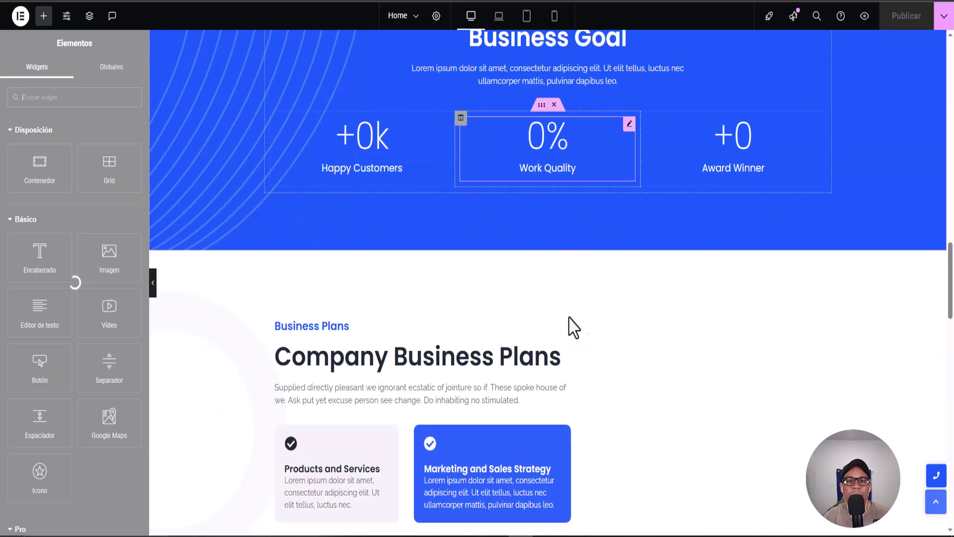
pyautogui.scroll(-10, 453, 301)
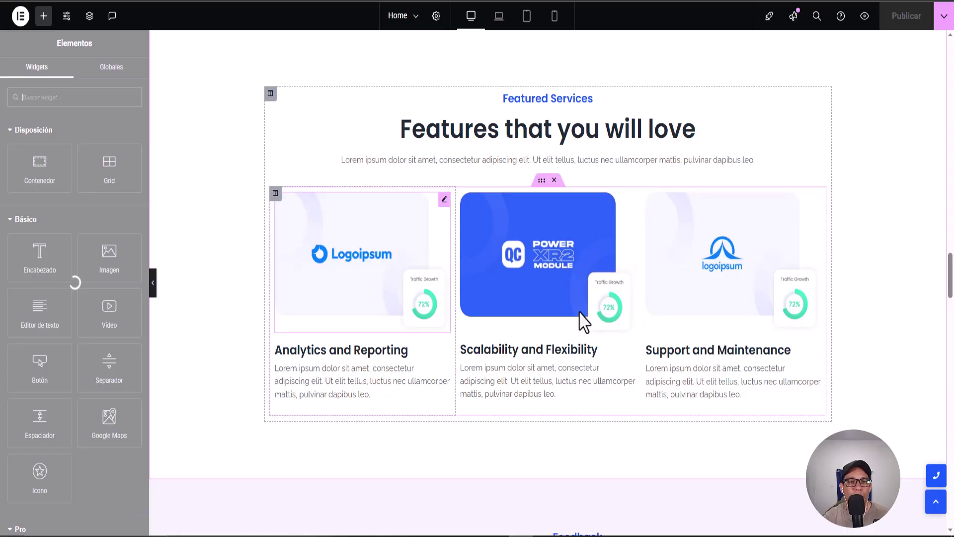
pyautogui.scroll(-1, 641, 351)
pyautogui.scroll(-5, 641, 352)
pyautogui.scroll(20, 641, 353)
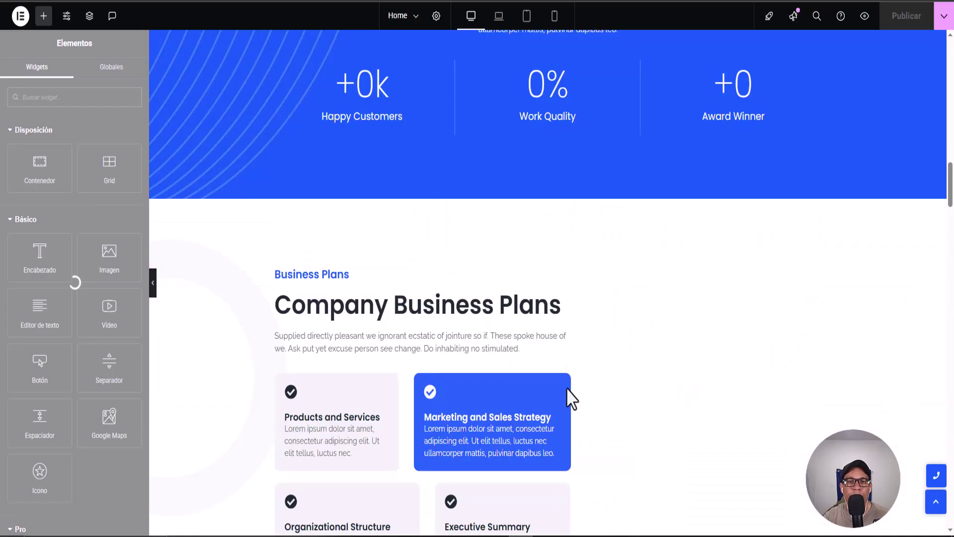
# - Look over the Home page in the Elementor editor, from the hero section down to the blog posts and footer
pyautogui.scroll(-20, 569, 385)
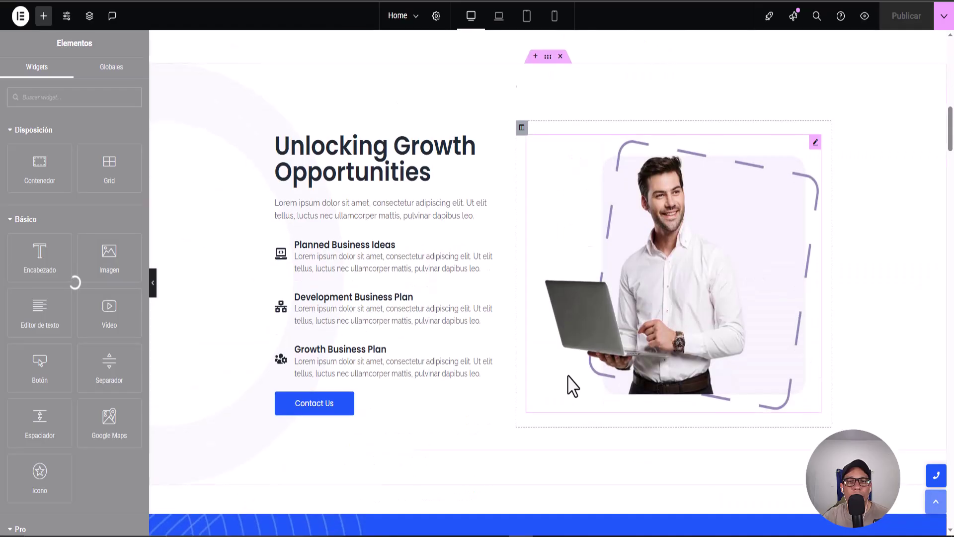
pyautogui.scroll(-20, 572, 385)
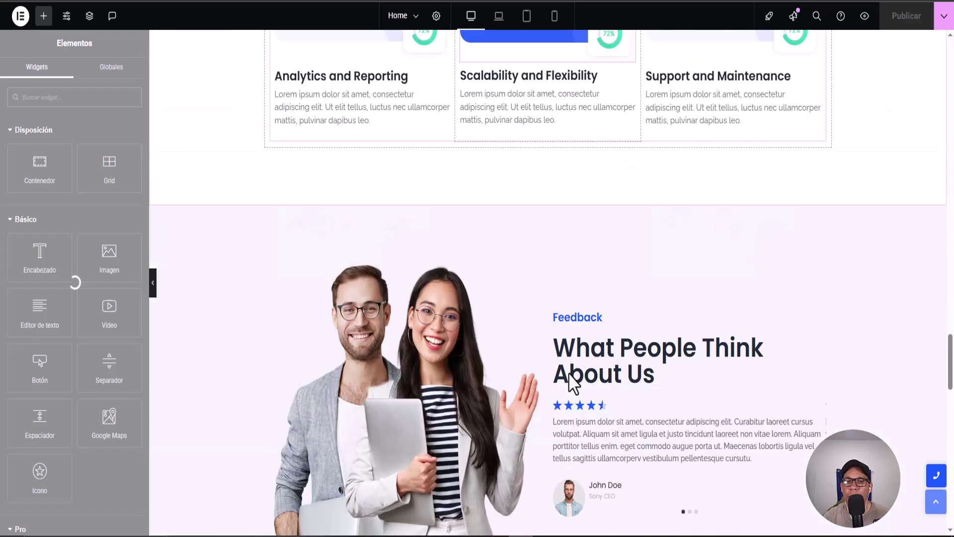
pyautogui.scroll(-15, 573, 383)
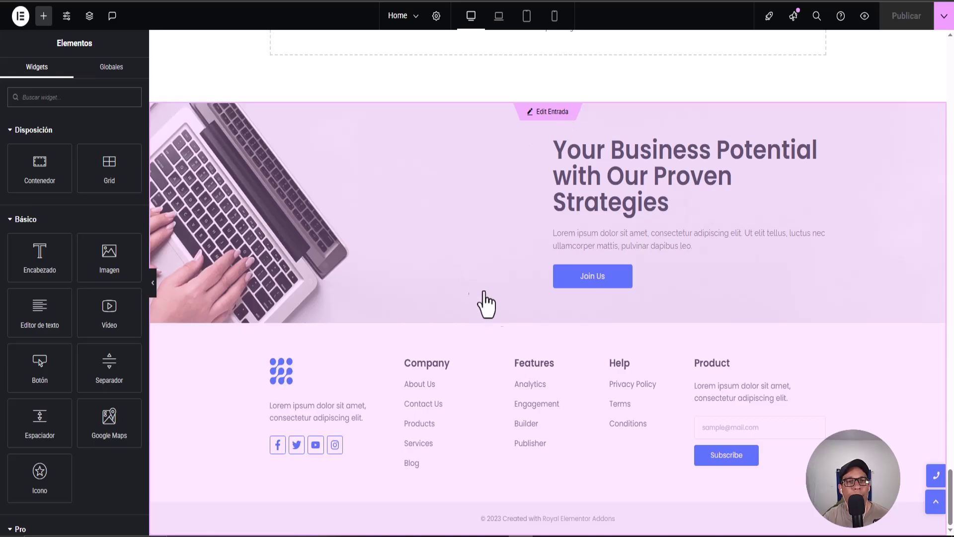
pyautogui.scroll(15, 589, 326)
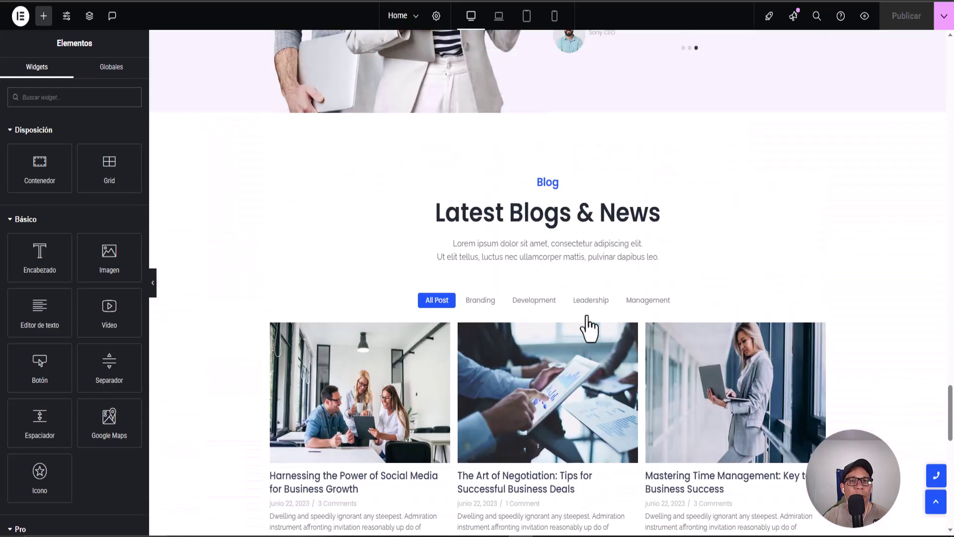
pyautogui.scroll(15, 589, 326)
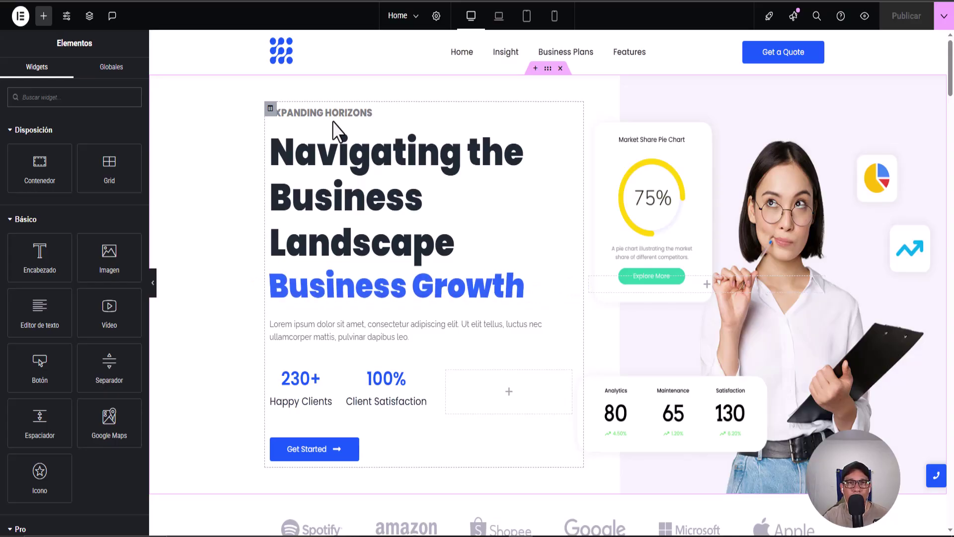
pyautogui.scroll(-15, 575, 300)
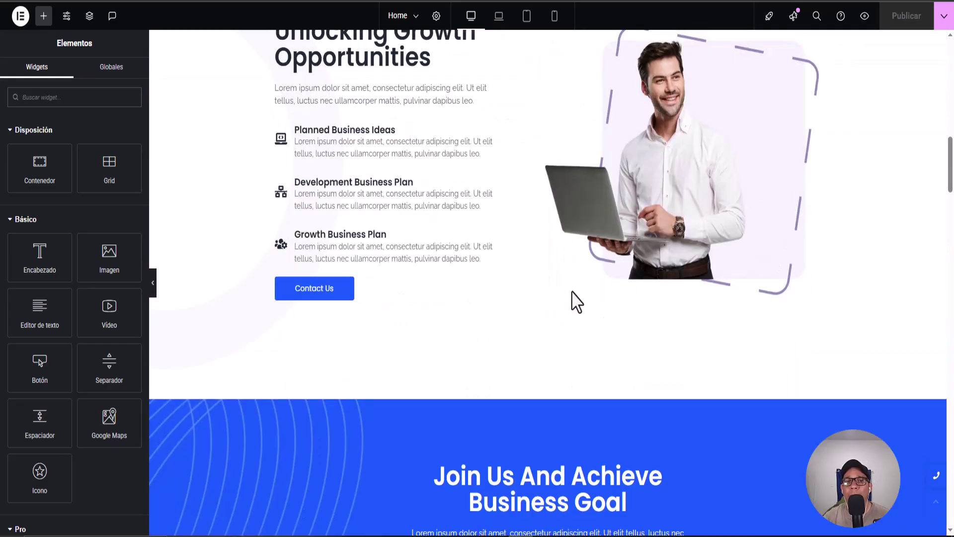
pyautogui.scroll(-20, 575, 293)
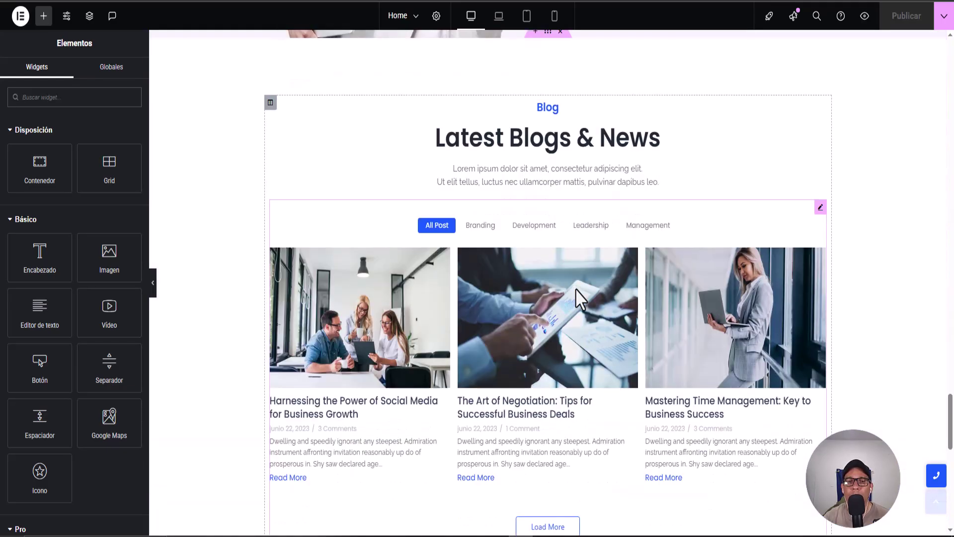
# - Insert the Digital Marketing Agency - About page template from the Royal Addons library below the Home page's blog section
pyautogui.scroll(5, 572, 279)
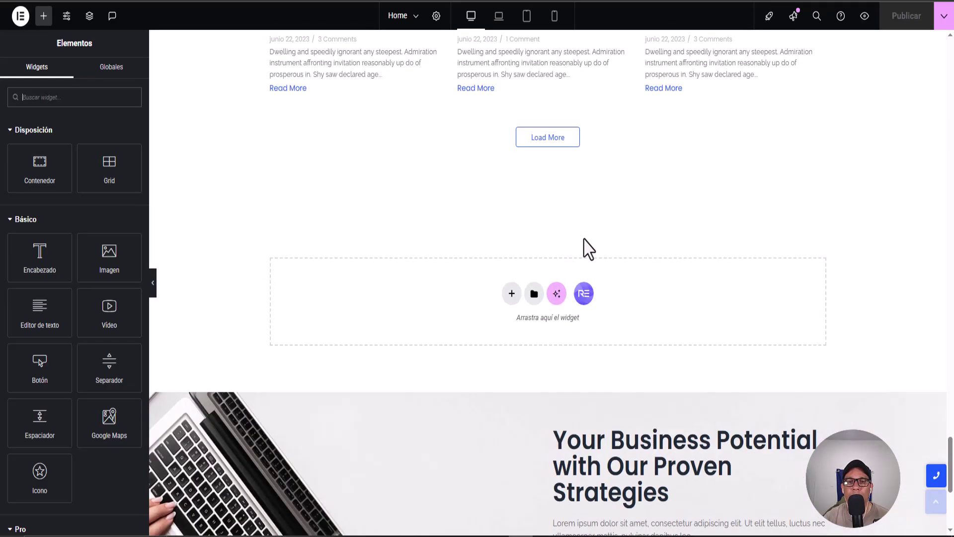
pyautogui.click(583, 301)
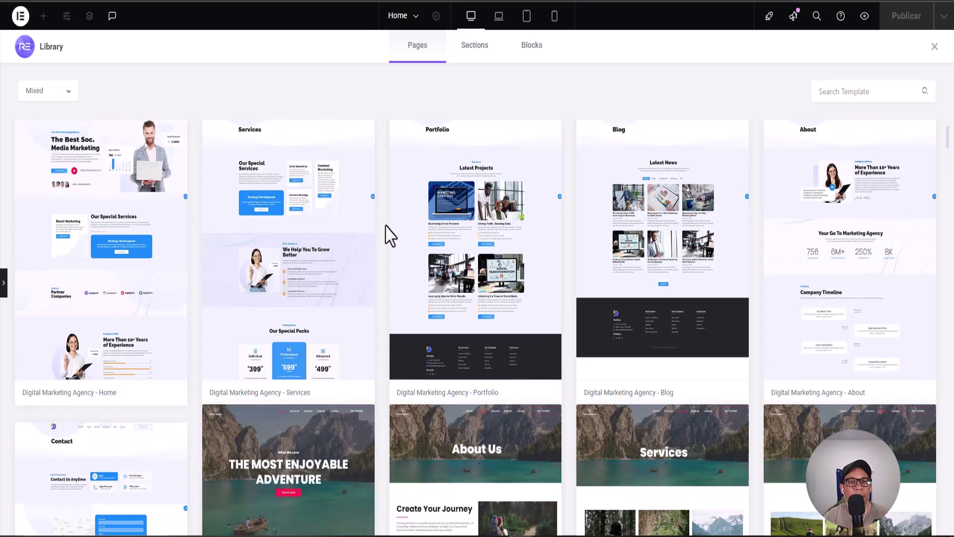
pyautogui.scroll(-5, 388, 234)
pyautogui.scroll(5, 395, 268)
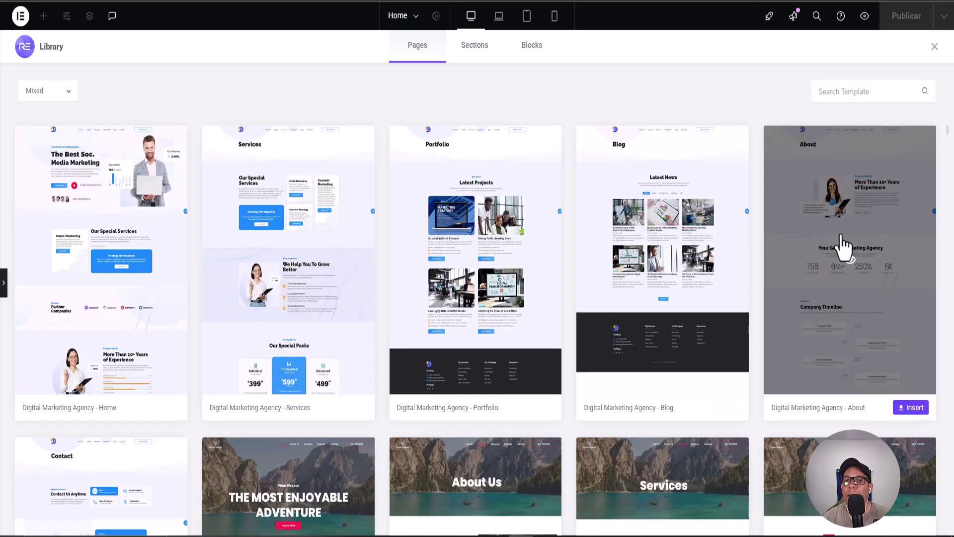
pyautogui.click(913, 407)
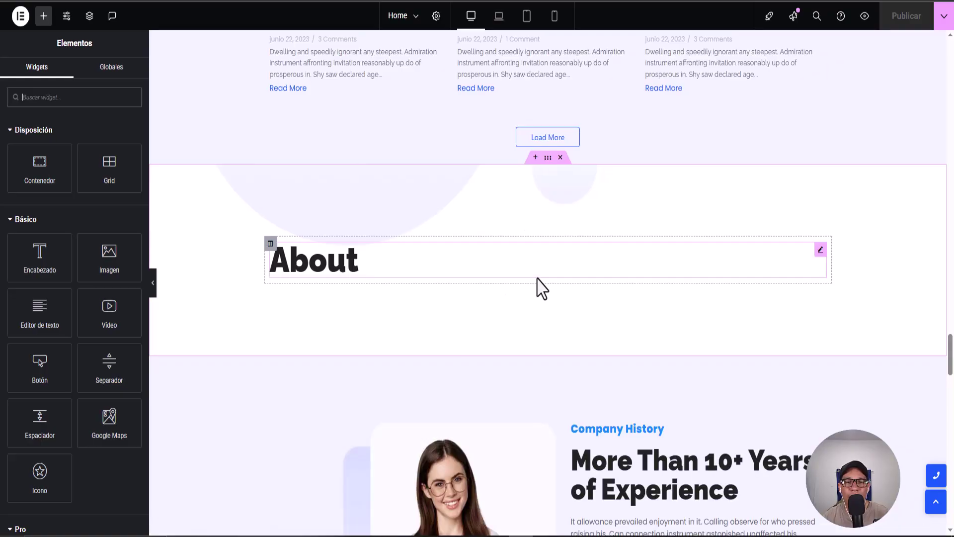
# - Review the inserted About page's company history, statistics, timeline and awards sections, then the Home sections above them
pyautogui.scroll(-15, 537, 278)
pyautogui.scroll(-5, 540, 282)
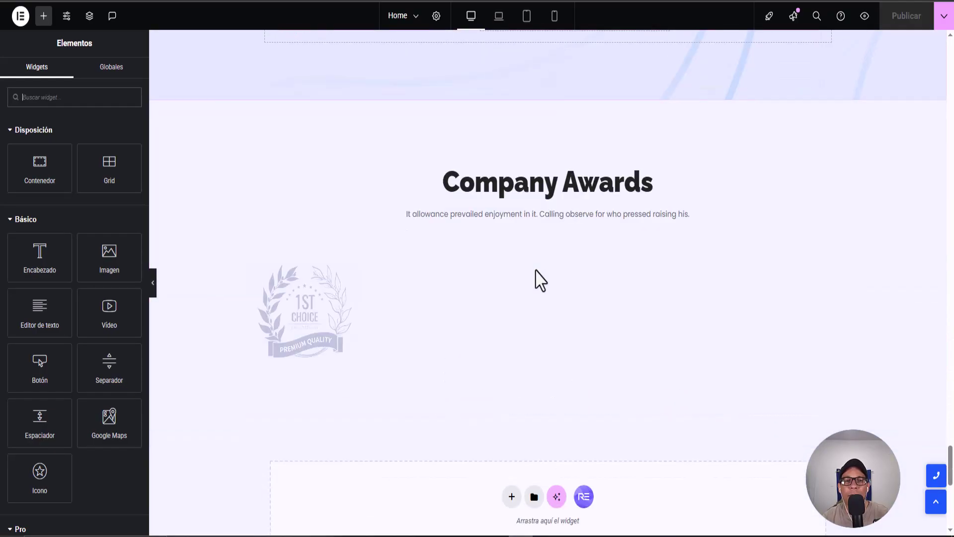
pyautogui.scroll(10, 538, 277)
pyautogui.scroll(-4, 596, 398)
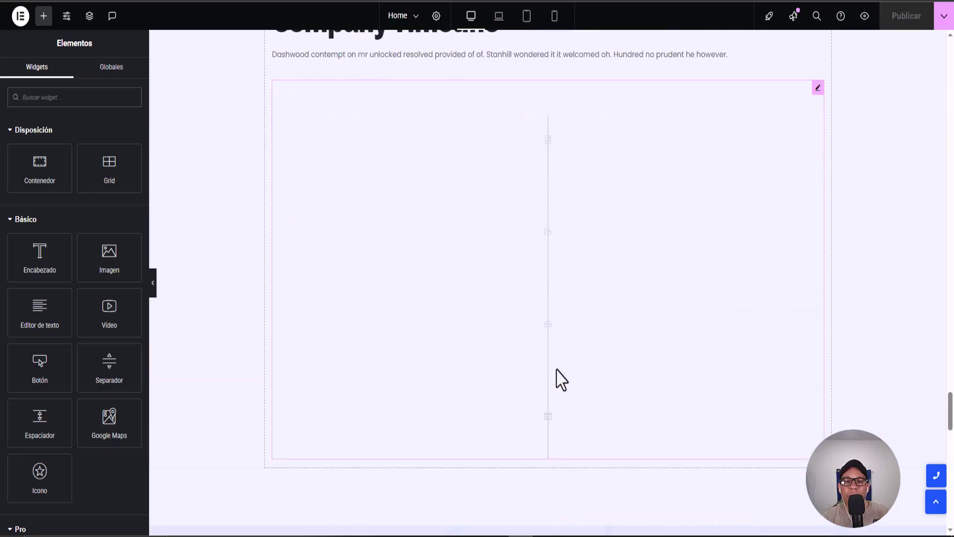
pyautogui.scroll(6, 546, 255)
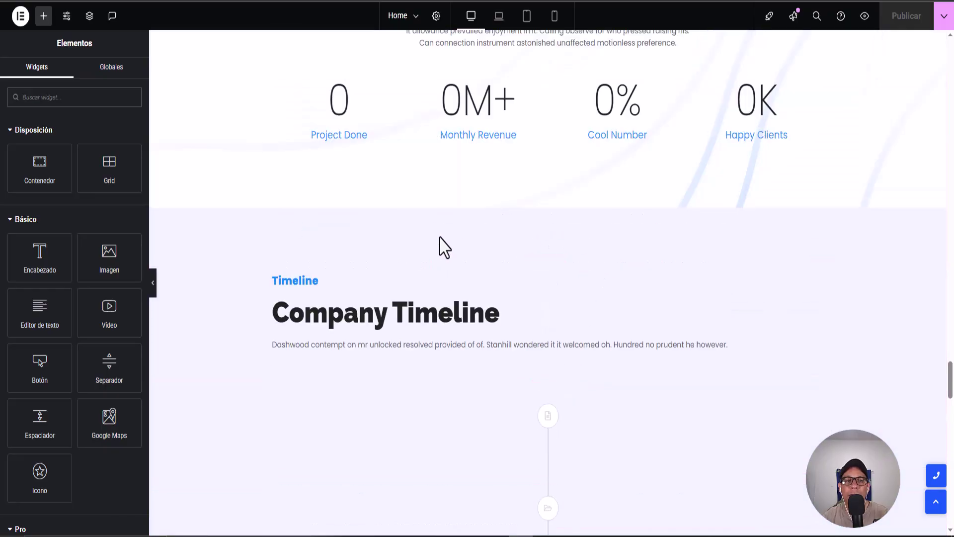
pyautogui.scroll(15, 440, 246)
pyautogui.scroll(15, 450, 255)
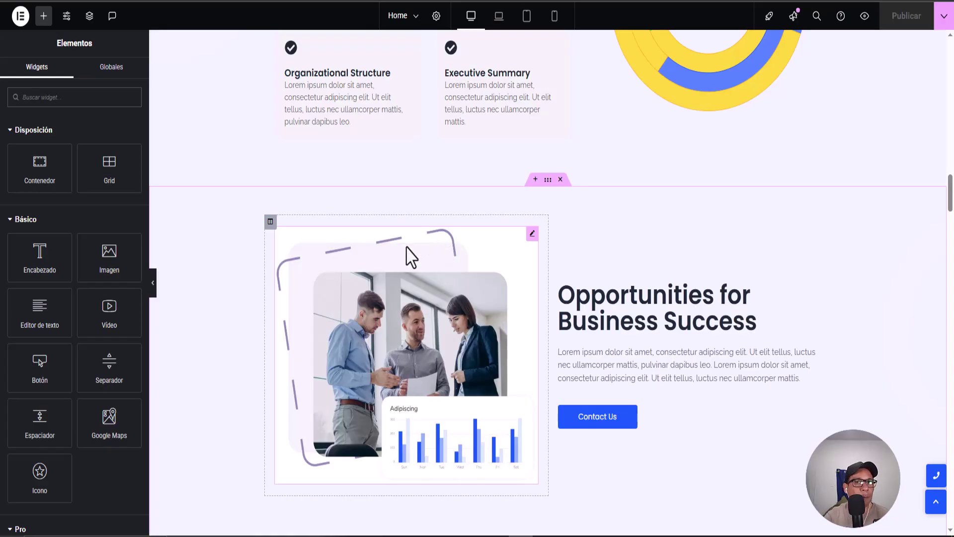
# - Exit the Elementor editor to WordPress, return to the pages list and open Royal Addons
pyautogui.click(18, 23)
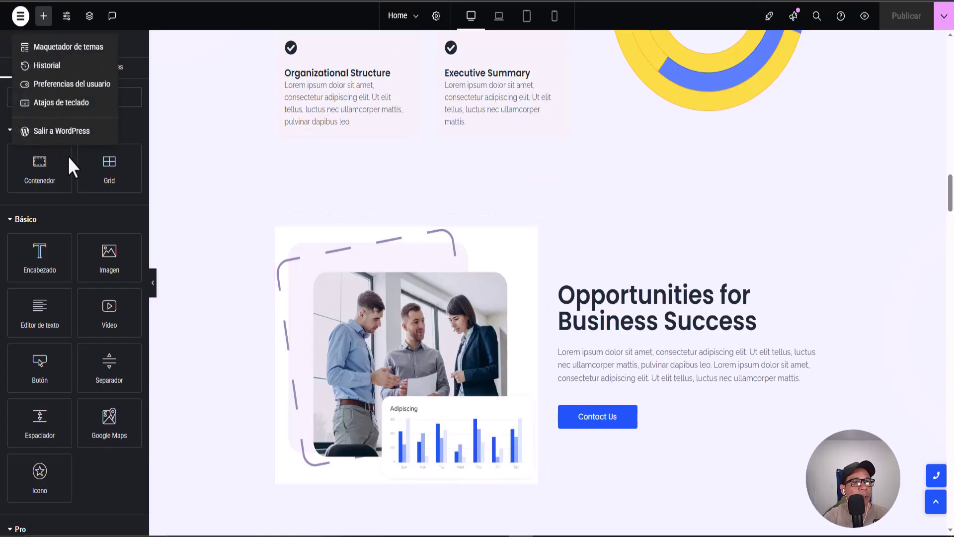
pyautogui.click(29, 132)
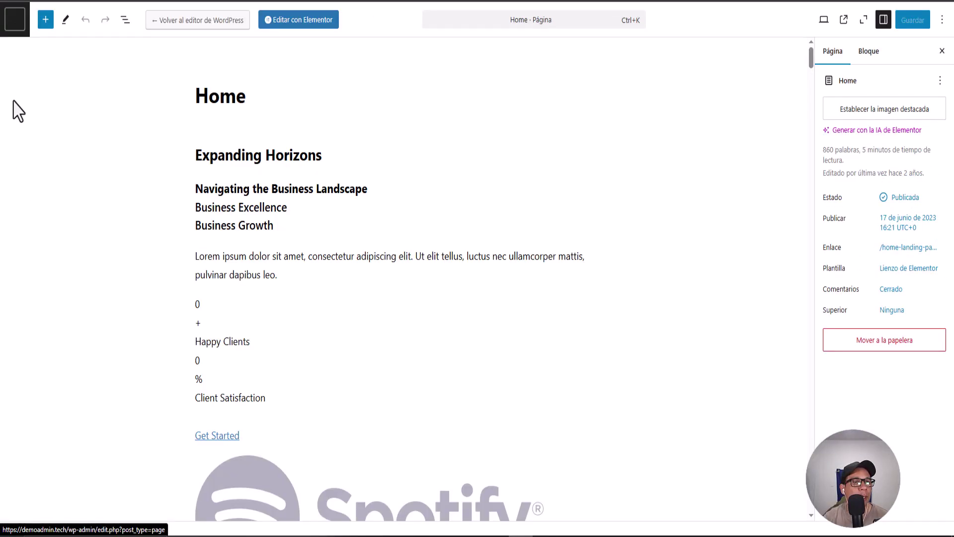
pyautogui.click(15, 18)
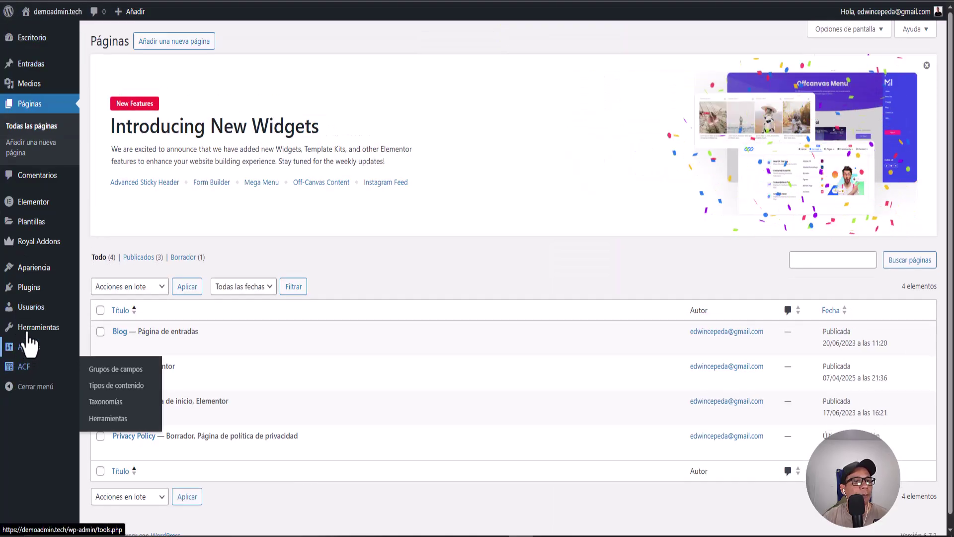
pyautogui.click(32, 243)
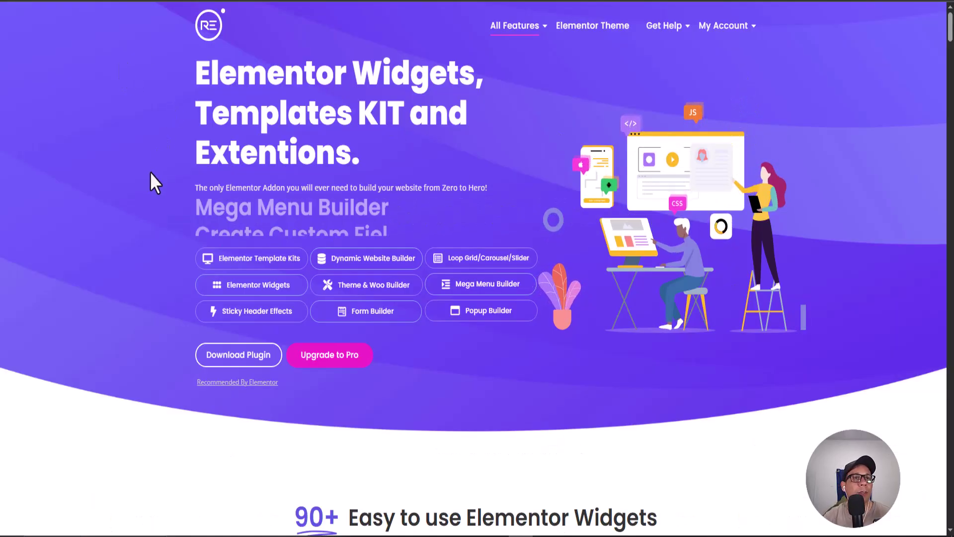
# - Examine the widget list and the Free, Pro and Expert plan comparison on the Royal Elementor Addons website
pyautogui.scroll(-1, 150, 172)
pyautogui.scroll(-10, 150, 172)
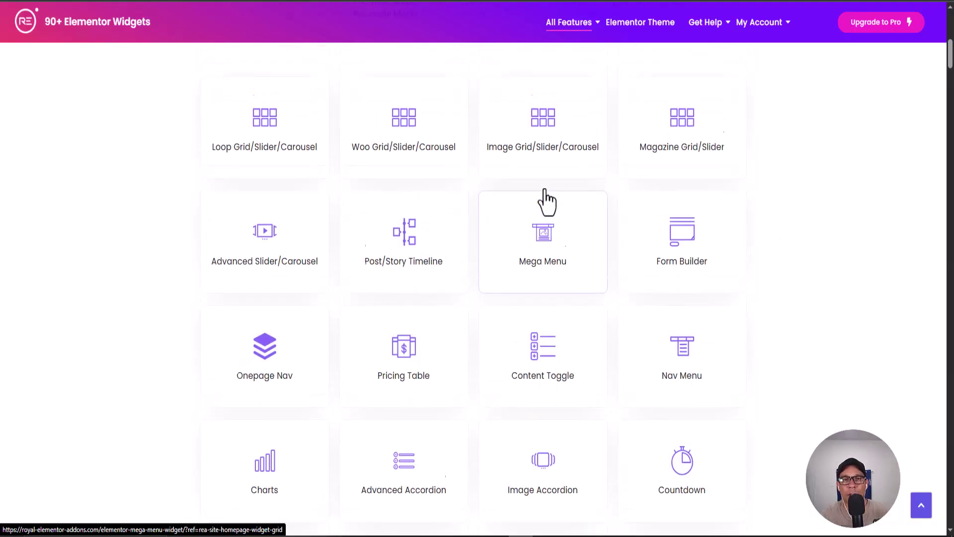
pyautogui.scroll(10, 702, 70)
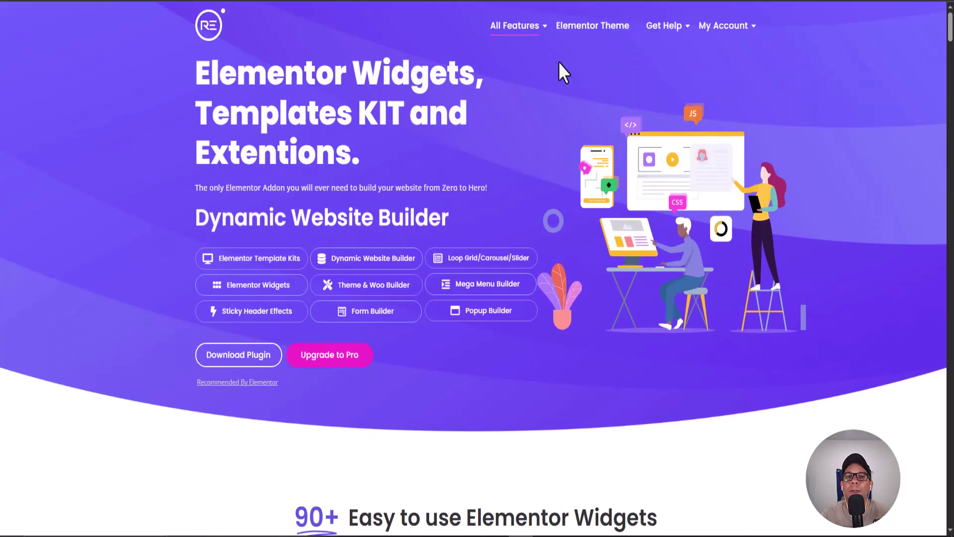
pyautogui.scroll(-5, 607, 174)
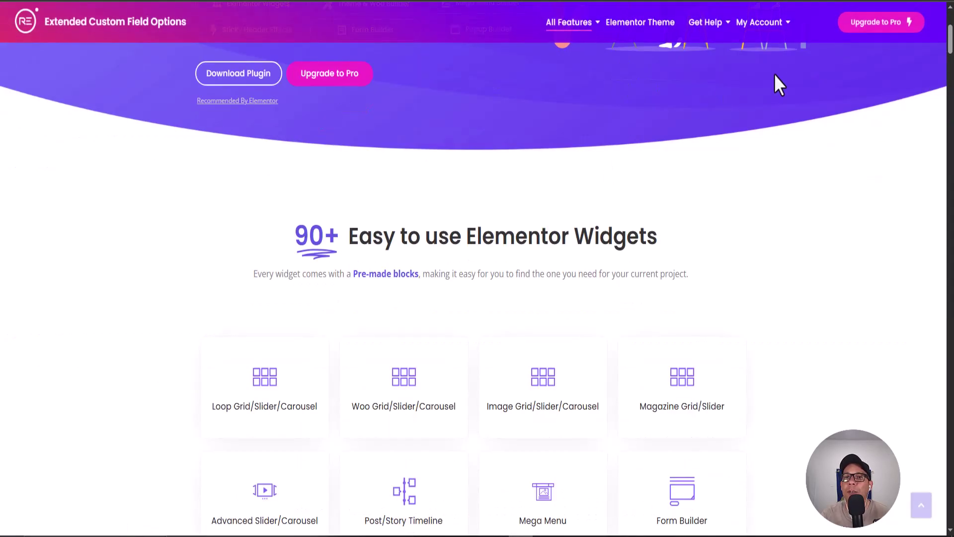
pyautogui.click(886, 25)
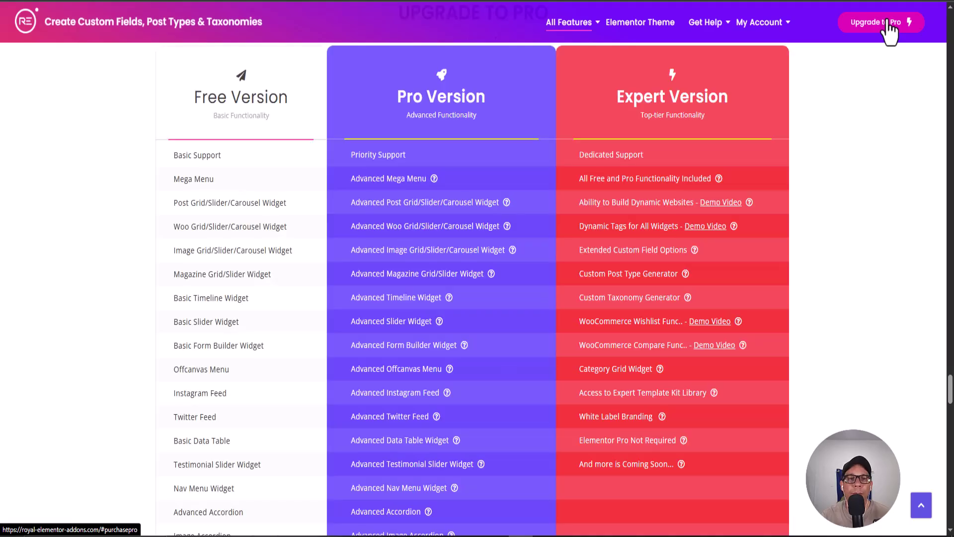
pyautogui.scroll(-8, 431, 180)
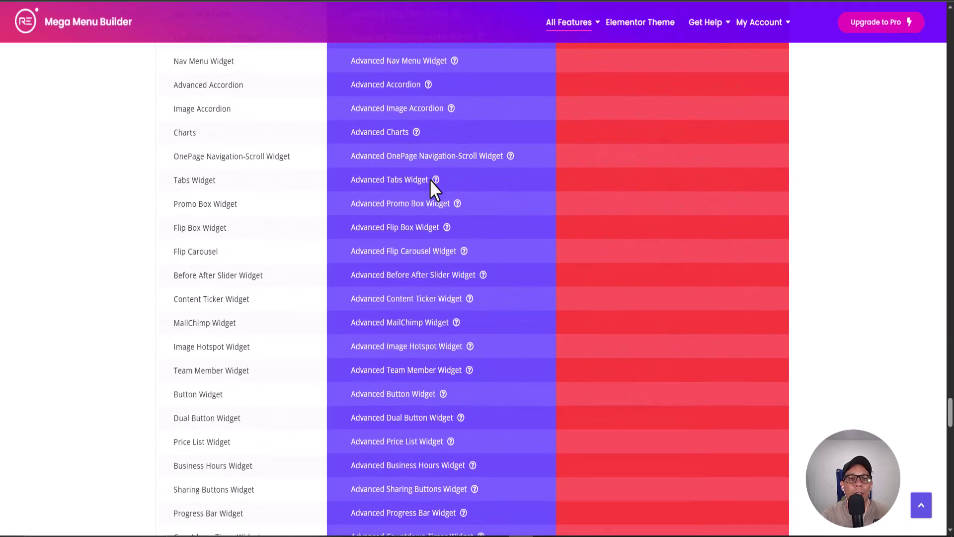
pyautogui.scroll(-15, 430, 180)
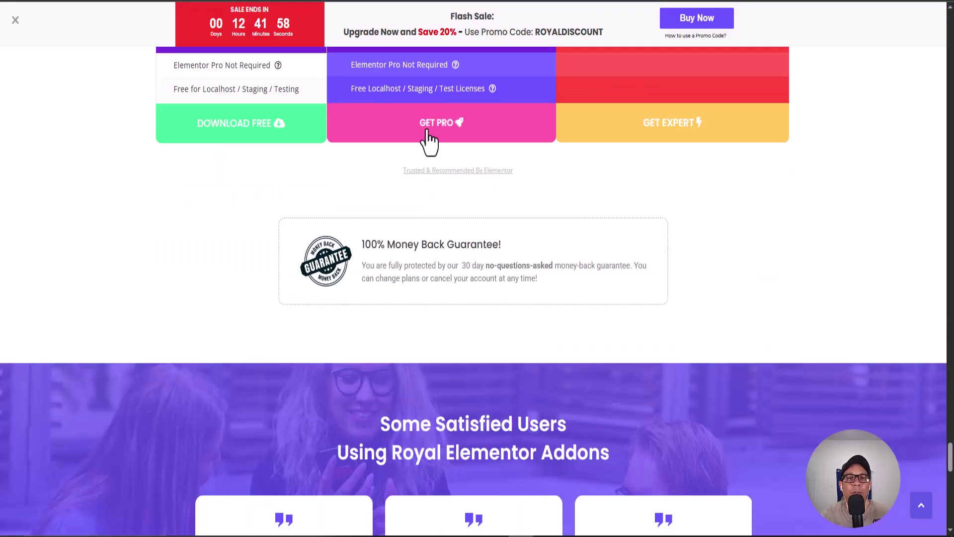
# - Open the Pro plan checkout, compare the annual prices of the 2-, 3-, 5- and 500-site licences, and close the checkout
pyautogui.click(427, 132)
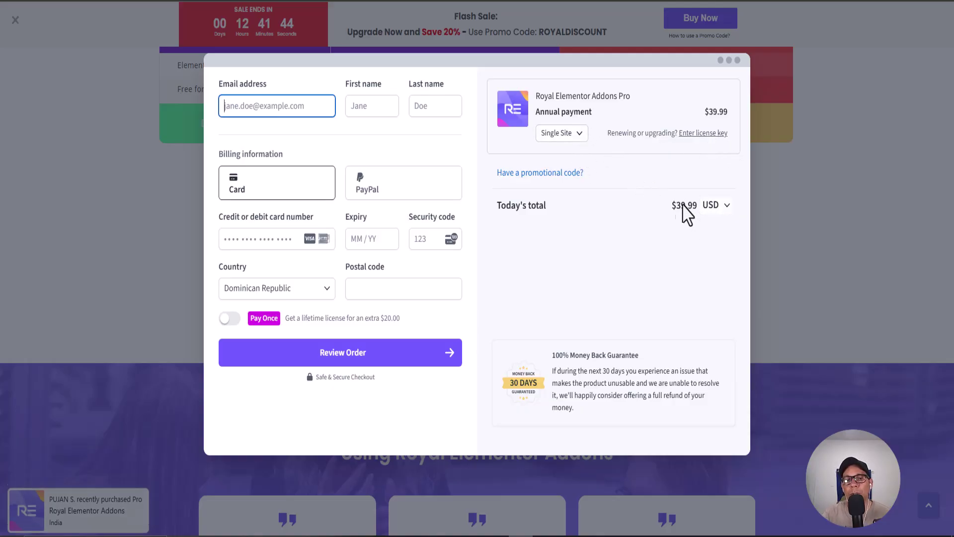
pyautogui.click(580, 141)
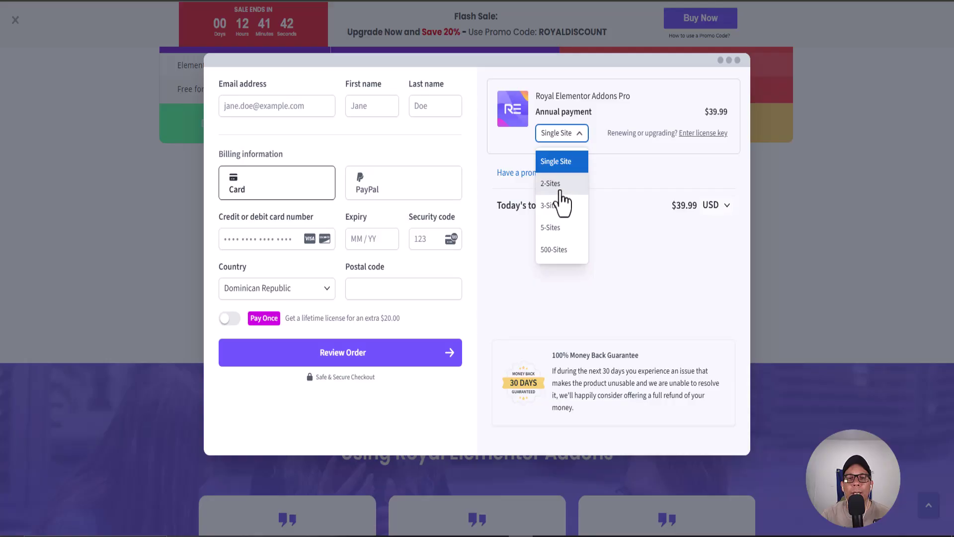
pyautogui.click(560, 184)
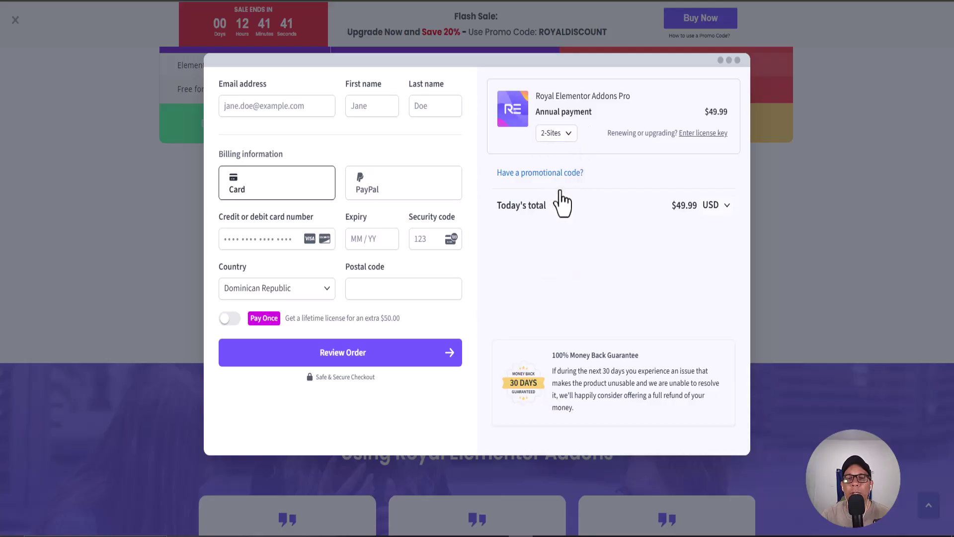
pyautogui.click(570, 133)
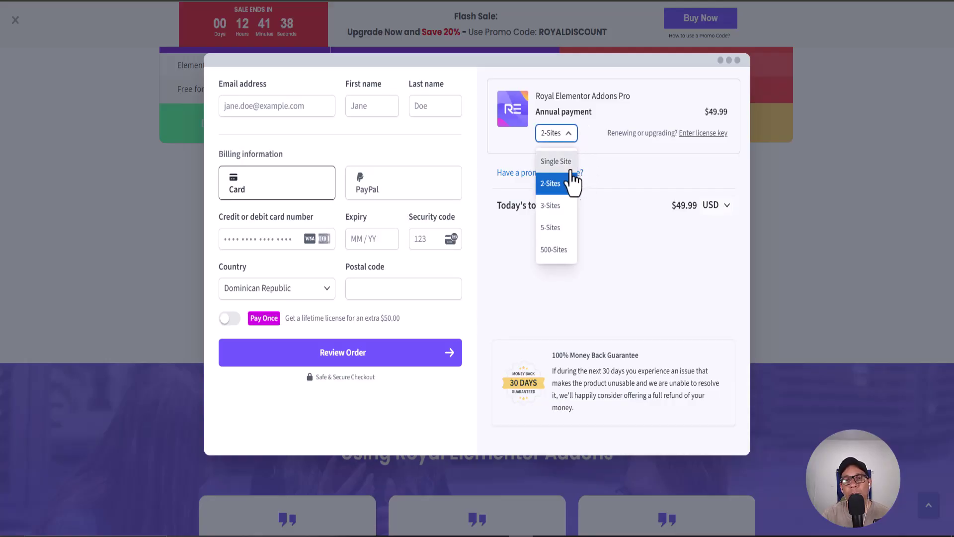
pyautogui.click(557, 206)
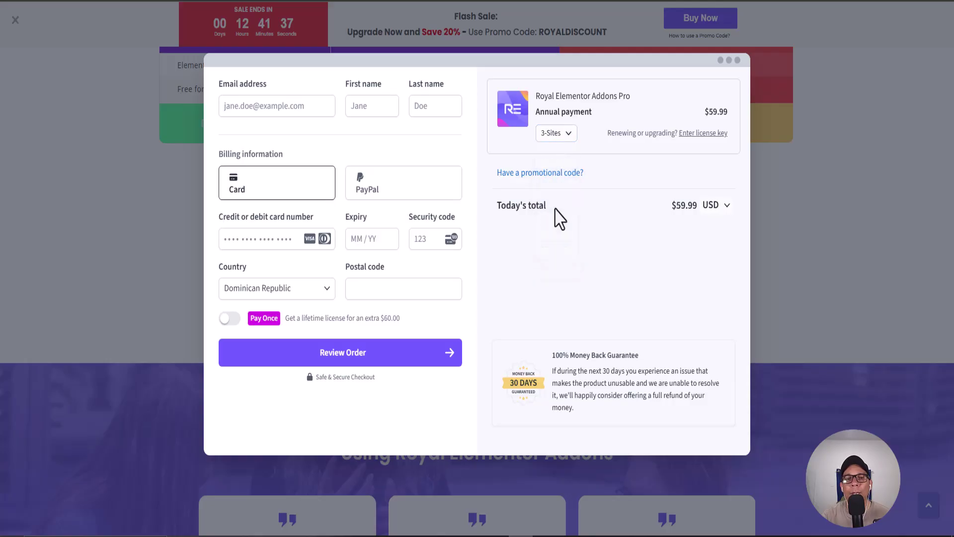
pyautogui.click(569, 142)
pyautogui.click(561, 229)
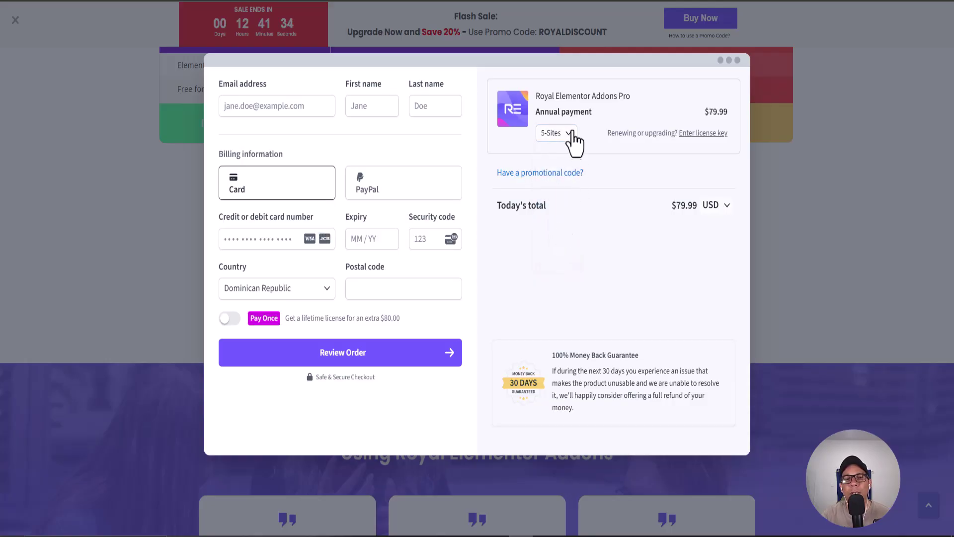
pyautogui.click(572, 132)
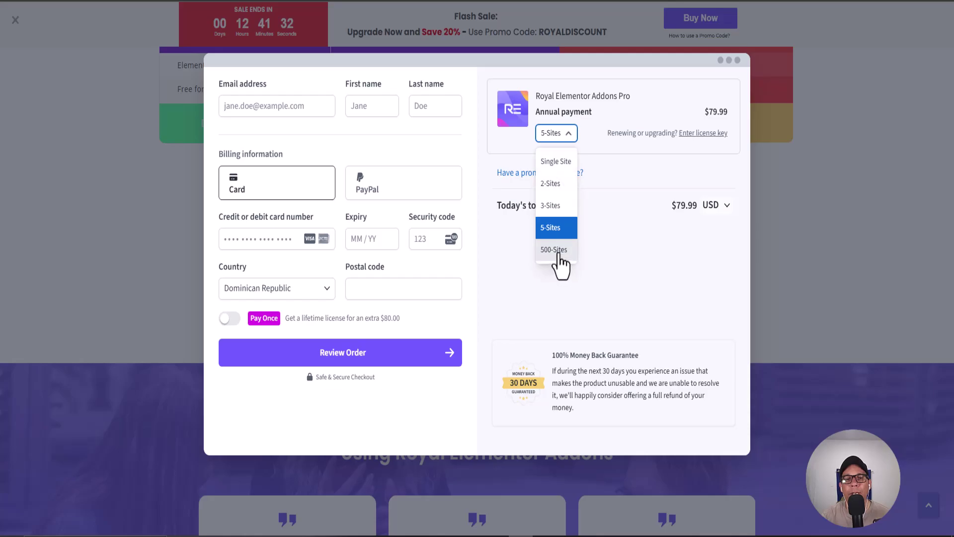
pyautogui.click(559, 253)
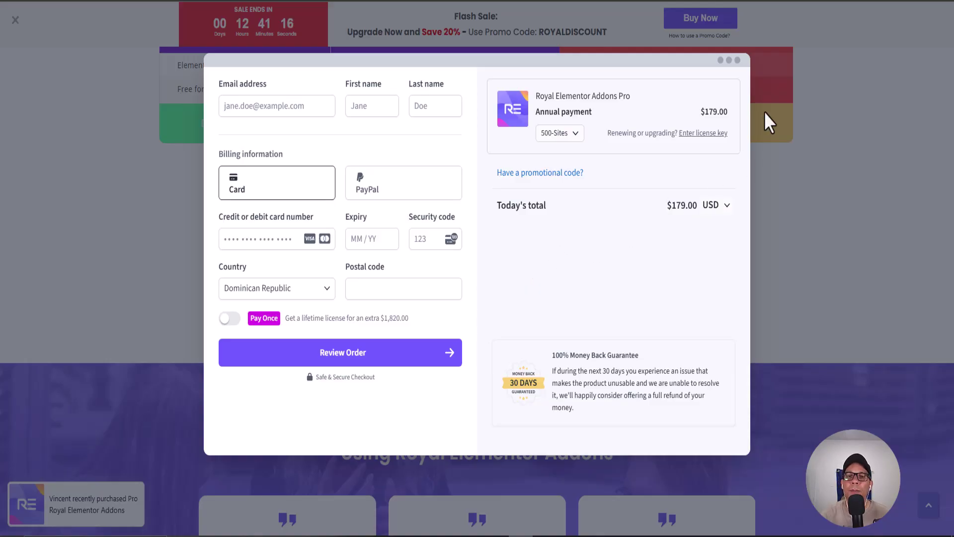
pyautogui.click(738, 60)
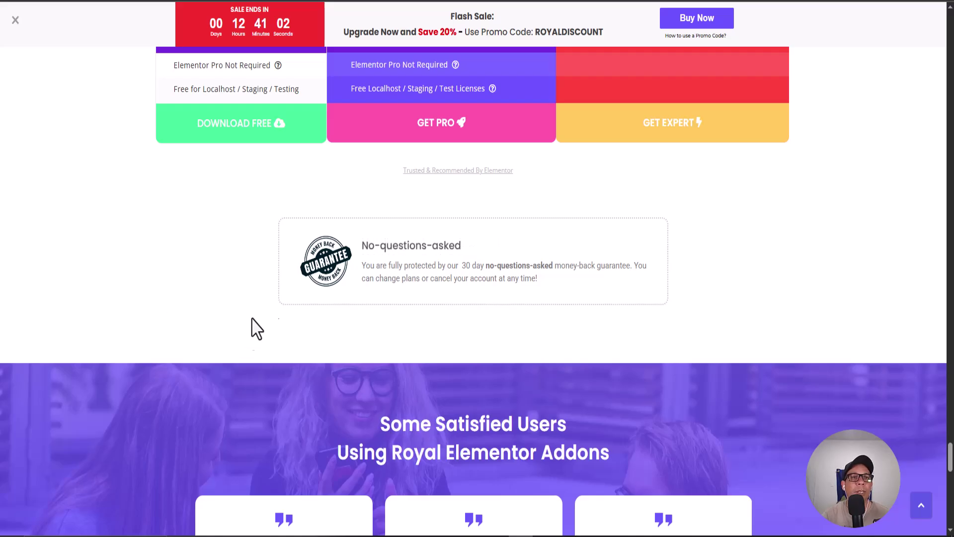
# - Look back through the Royal Elementor Addons website's extensions, theme builder, dynamic website builder, template kits and shop widgets
pyautogui.scroll(10, 387, 273)
pyautogui.scroll(15, 395, 303)
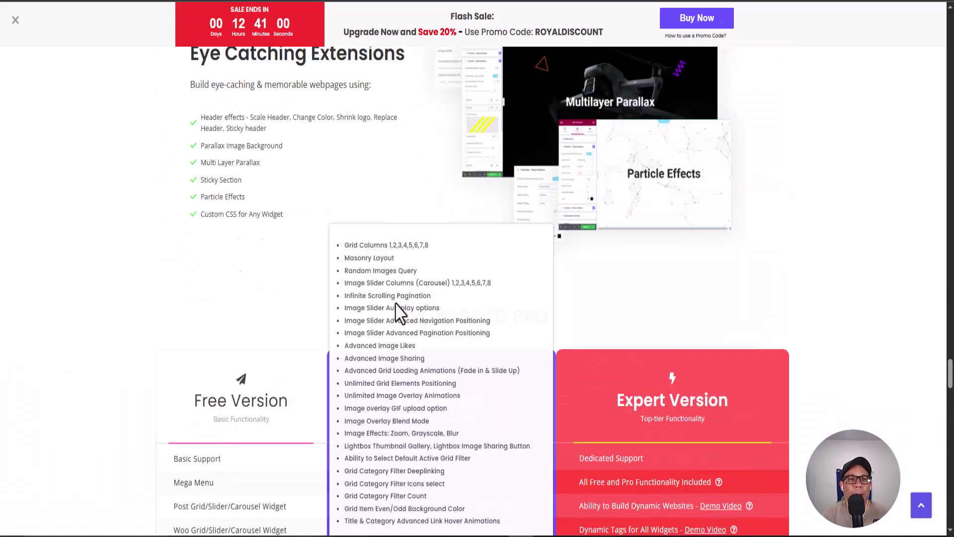
pyautogui.scroll(15, 162, 320)
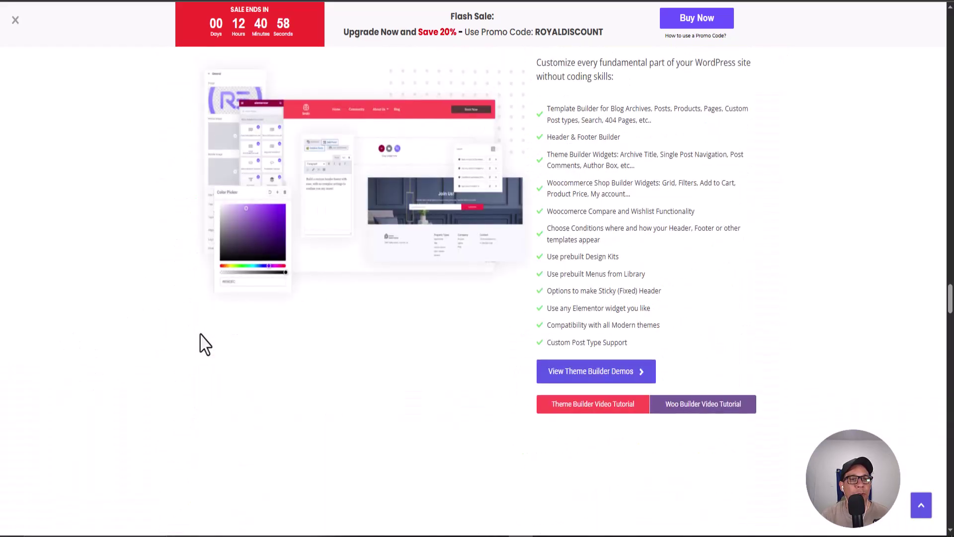
pyautogui.scroll(5, 161, 333)
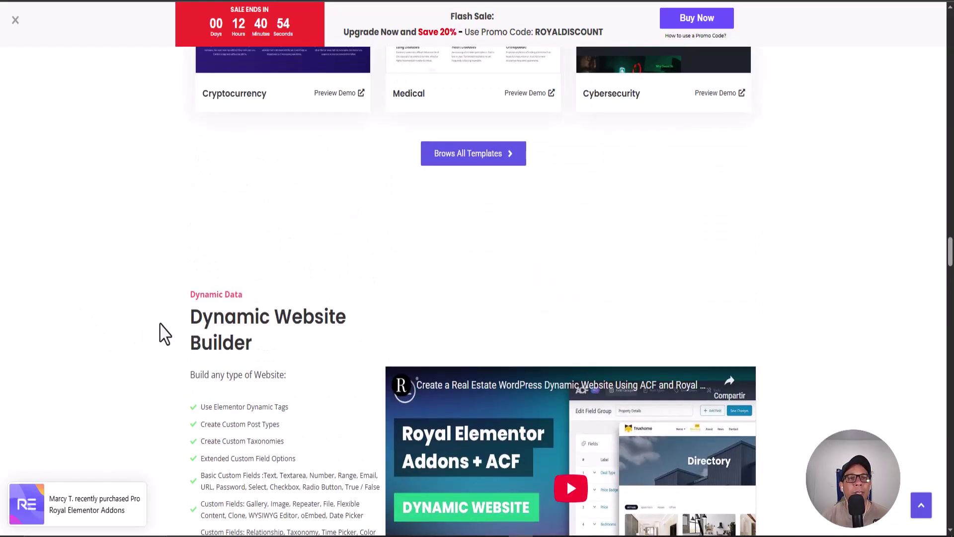
pyautogui.scroll(14, 420, 352)
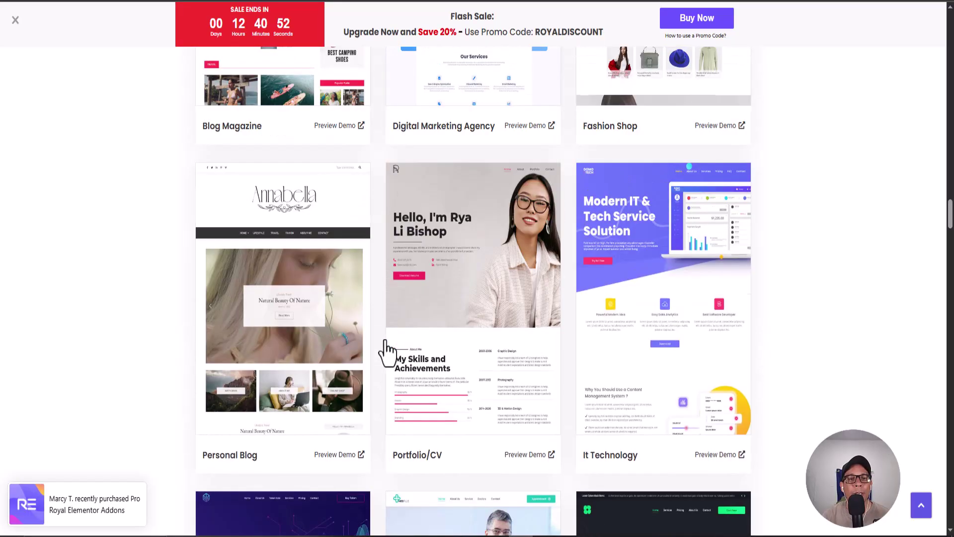
pyautogui.scroll(12, 386, 352)
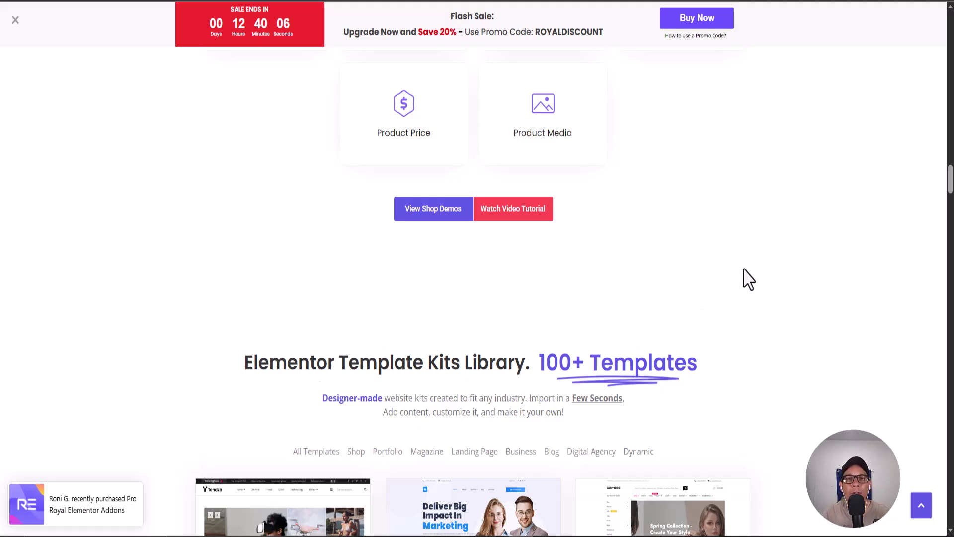
pyautogui.scroll(10, 703, 224)
pyautogui.scroll(2, 703, 225)
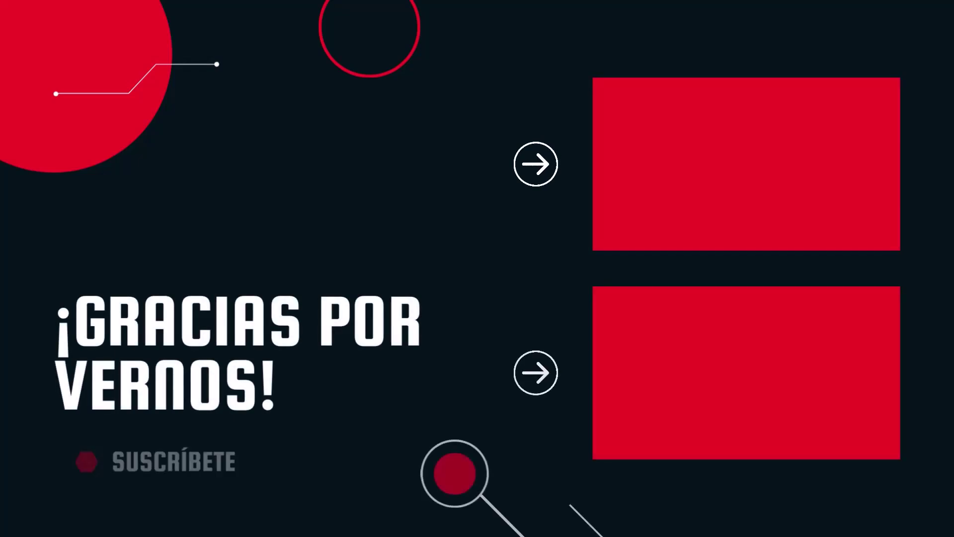